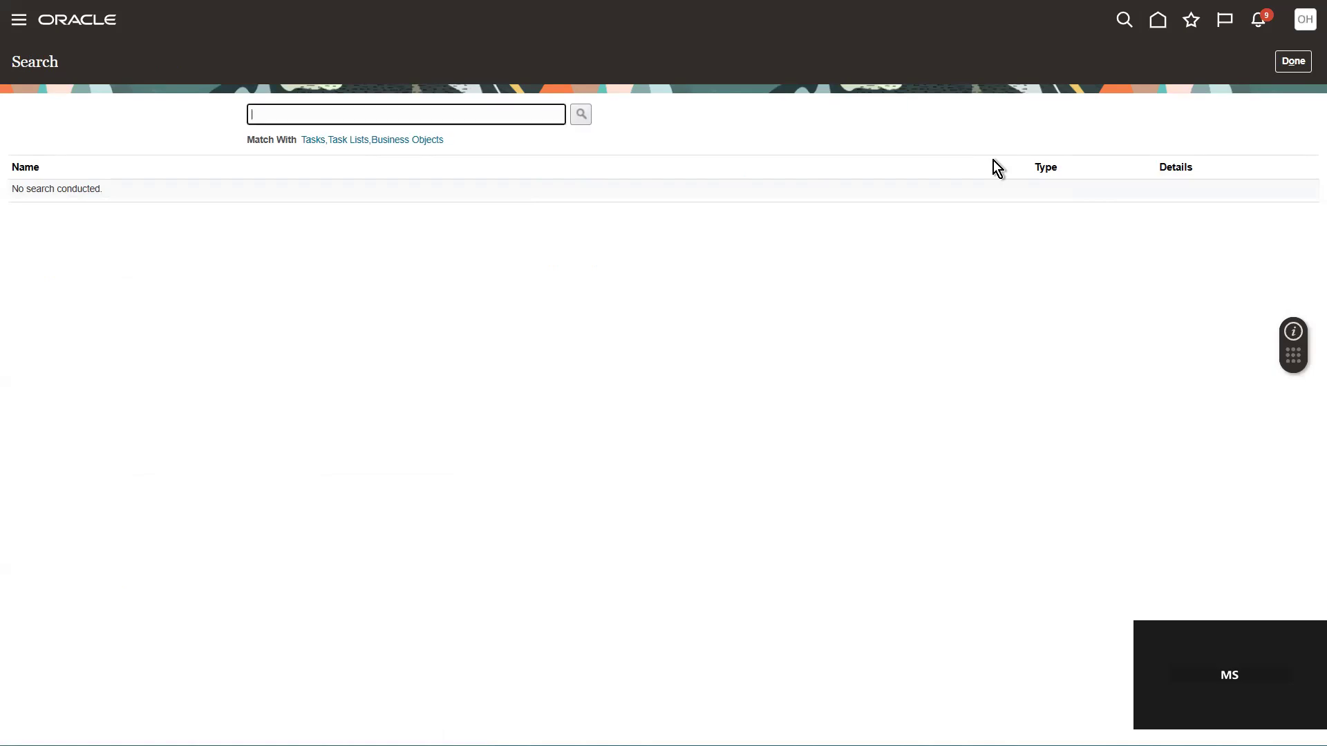
Step: Search the setup tasks for "Manage Value" and open the Manage Value Sets task
type("Manage Value")
key("Return")
left_click(63, 193)
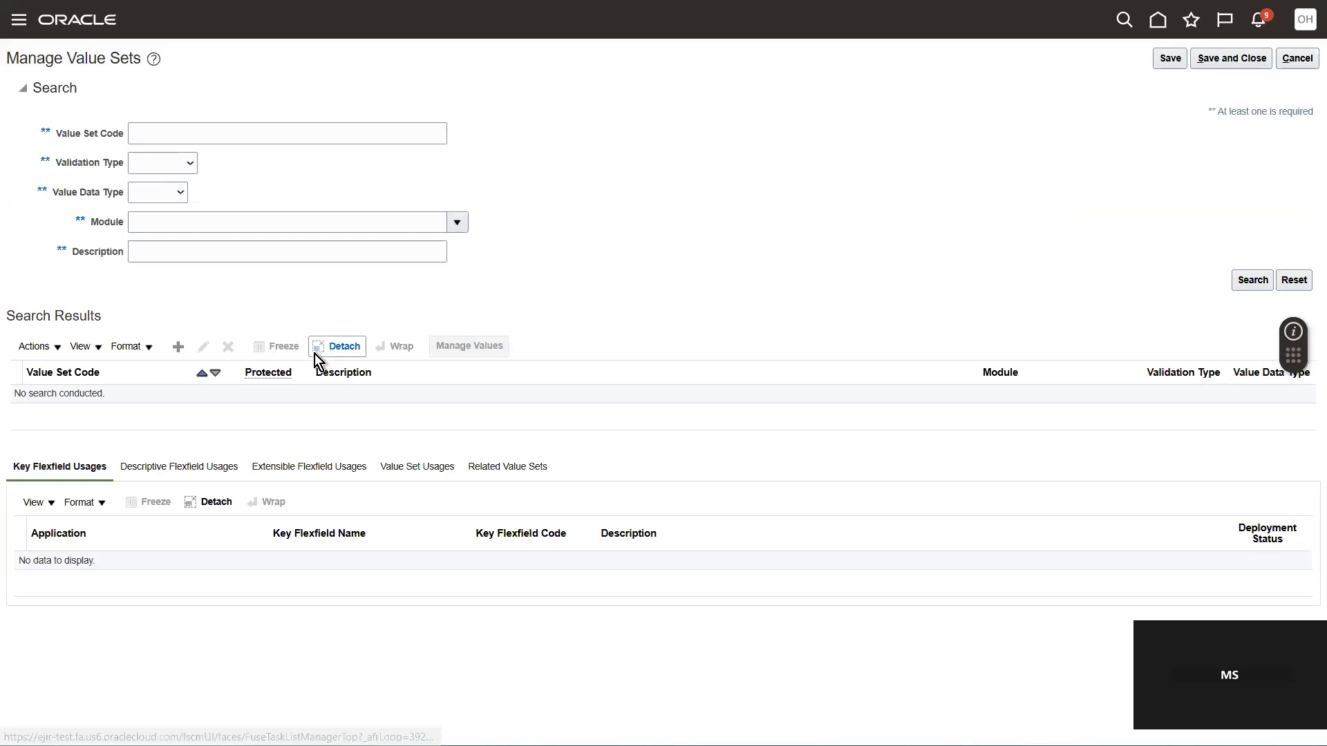
left_click(179, 348)
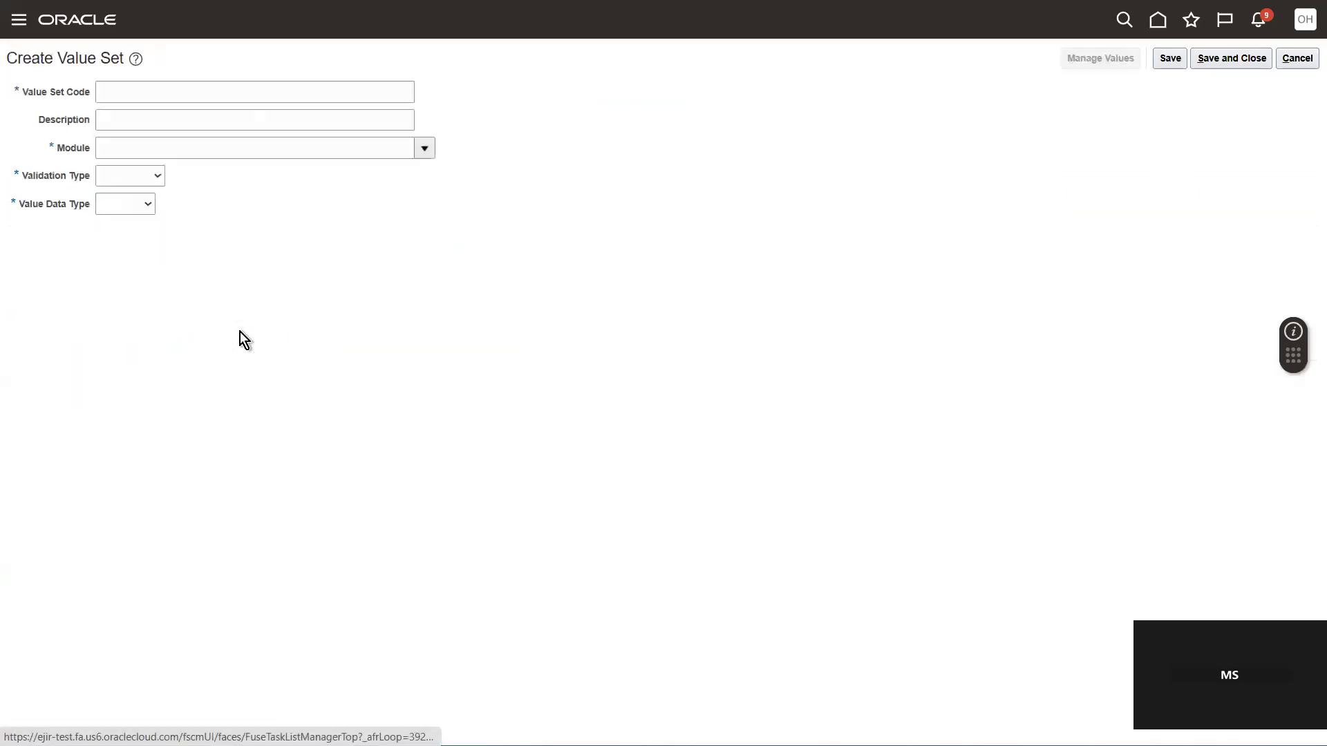
left_click(1297, 58)
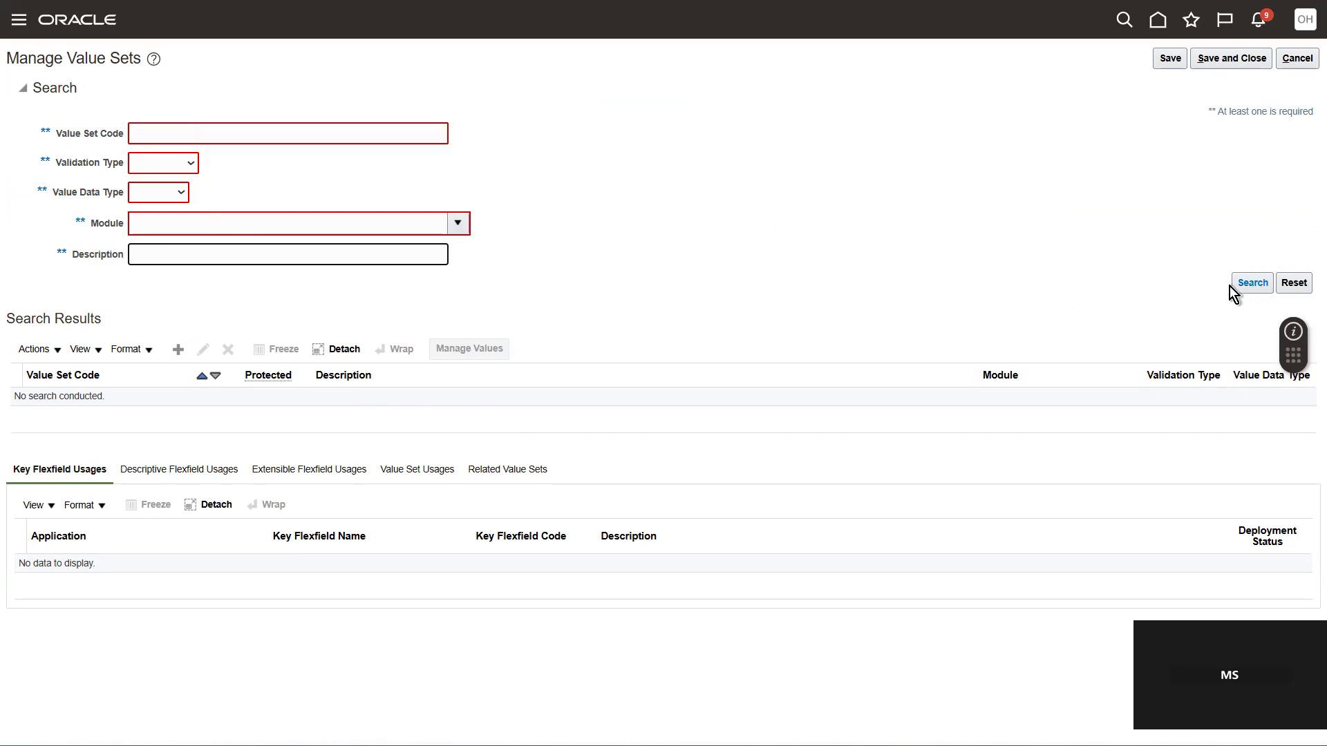
left_click(1252, 282)
Step: Search for existing value sets with the Independent validation type and look through the results
left_click(180, 143)
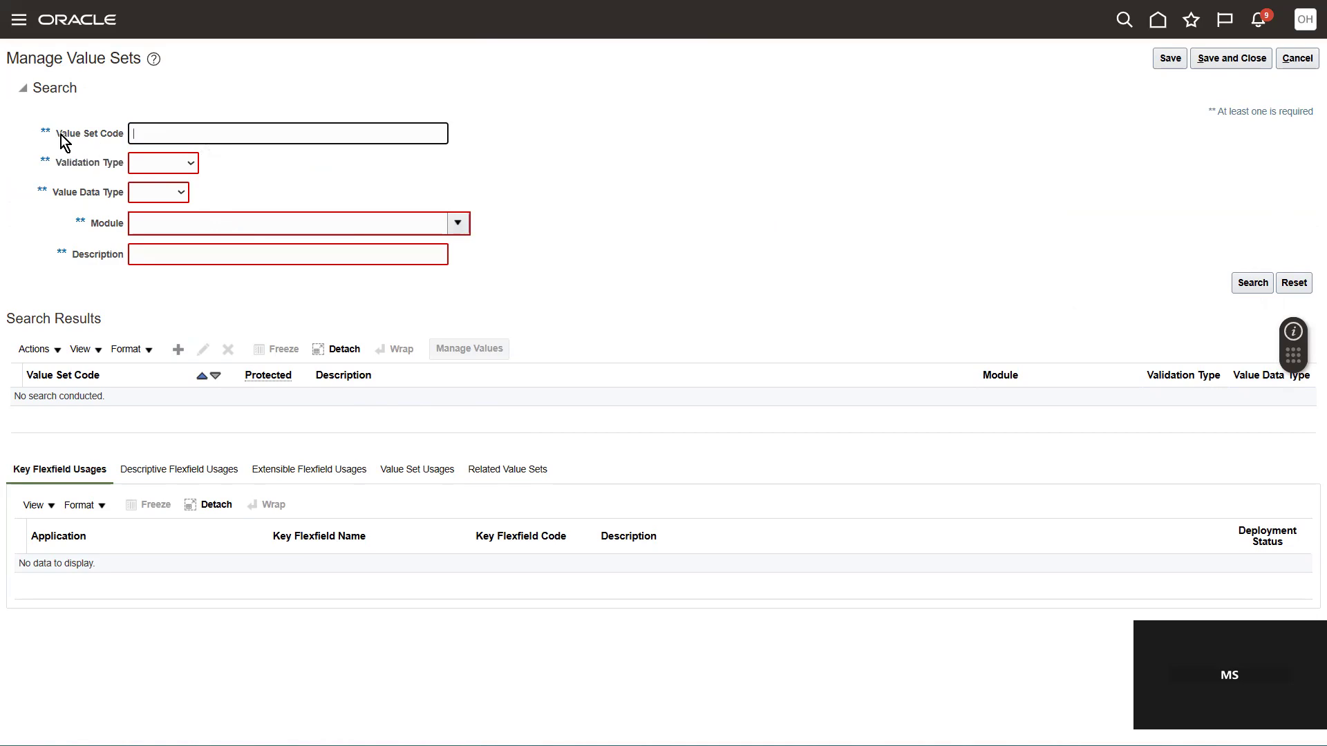
left_click(177, 168)
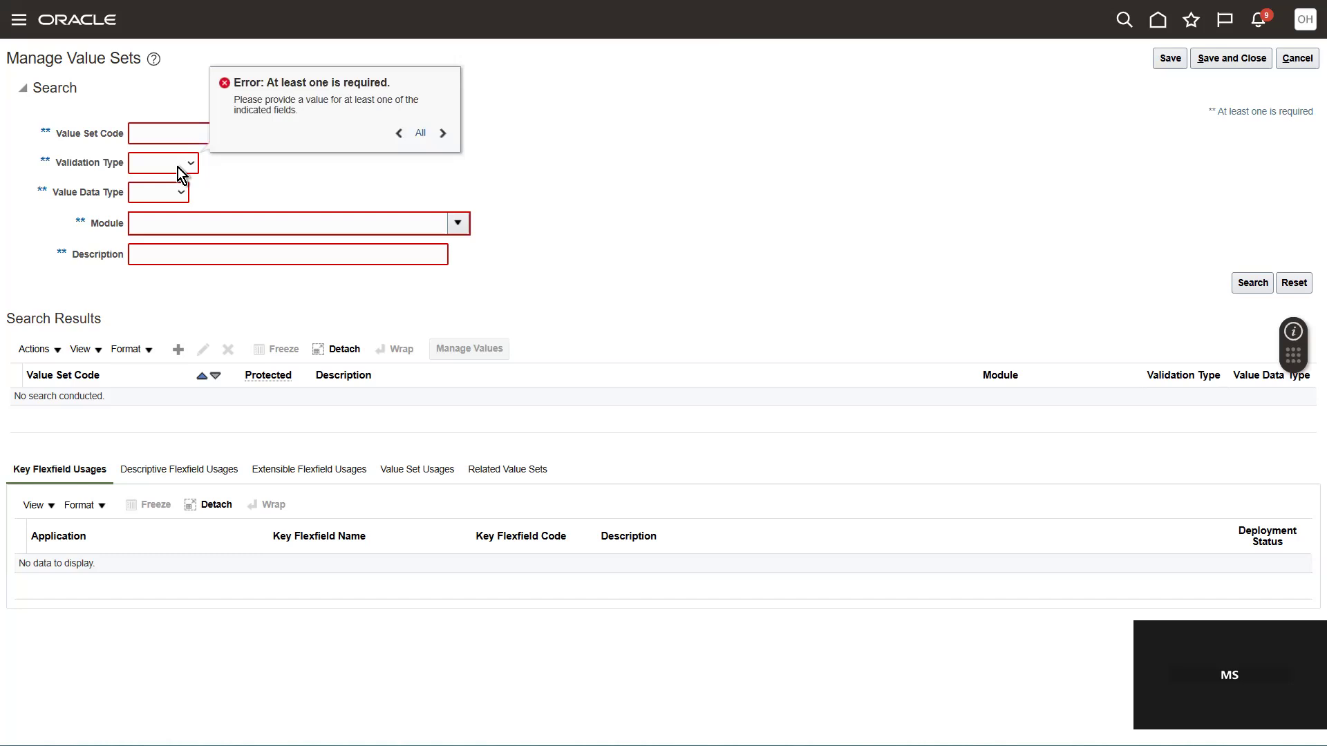
left_click(164, 215)
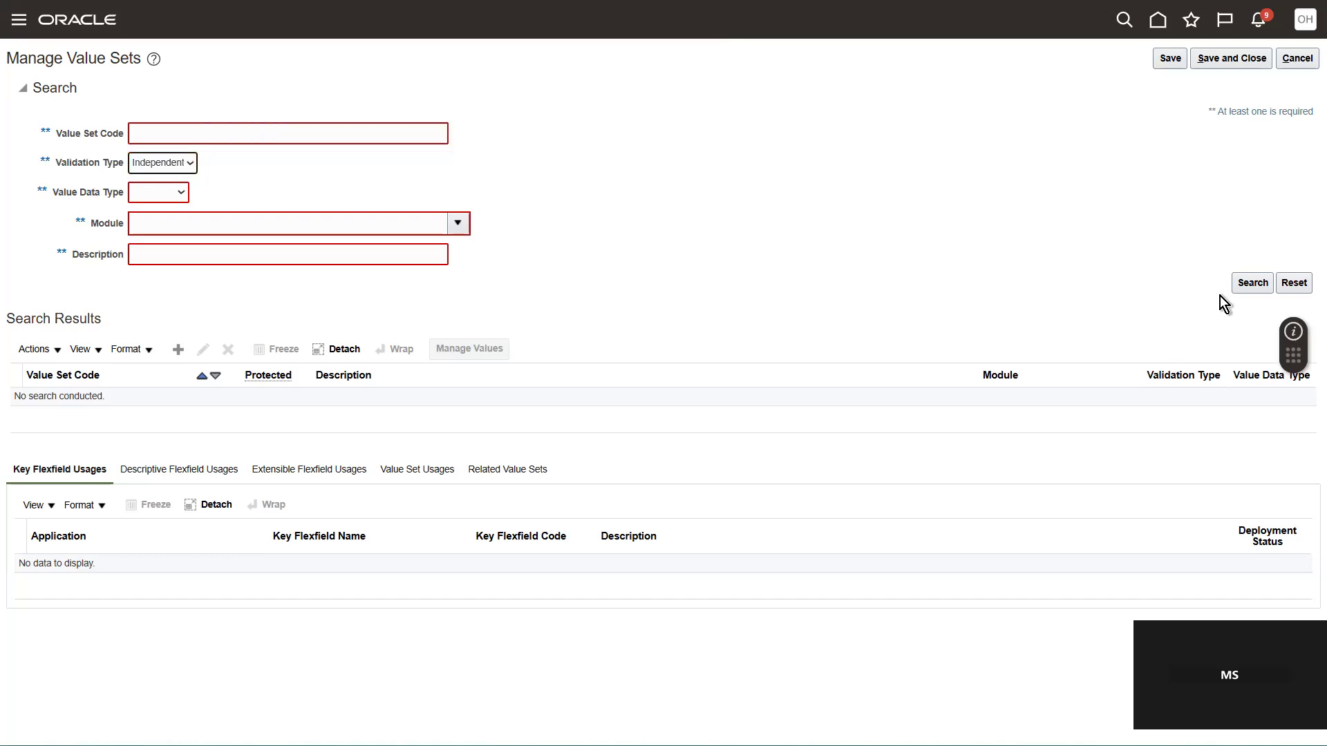
left_click(1250, 283)
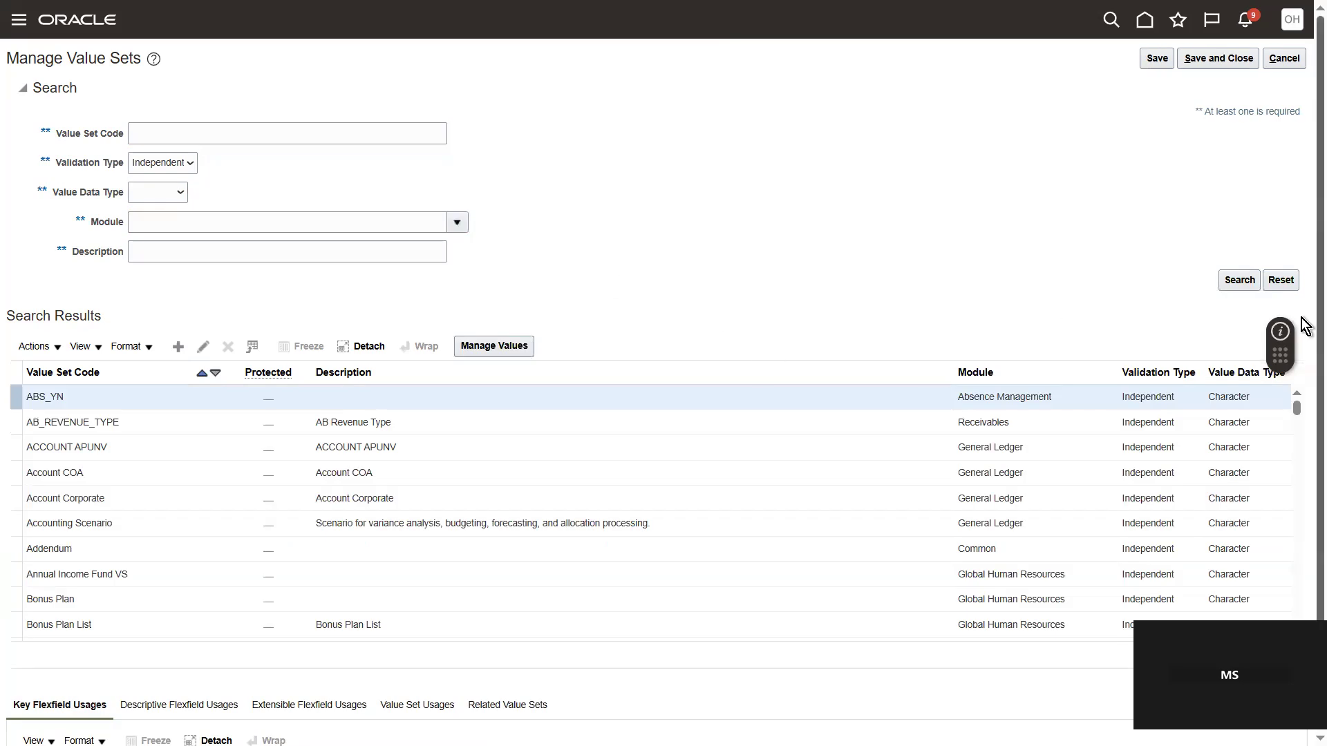
scroll(1300, 318, "down", 2)
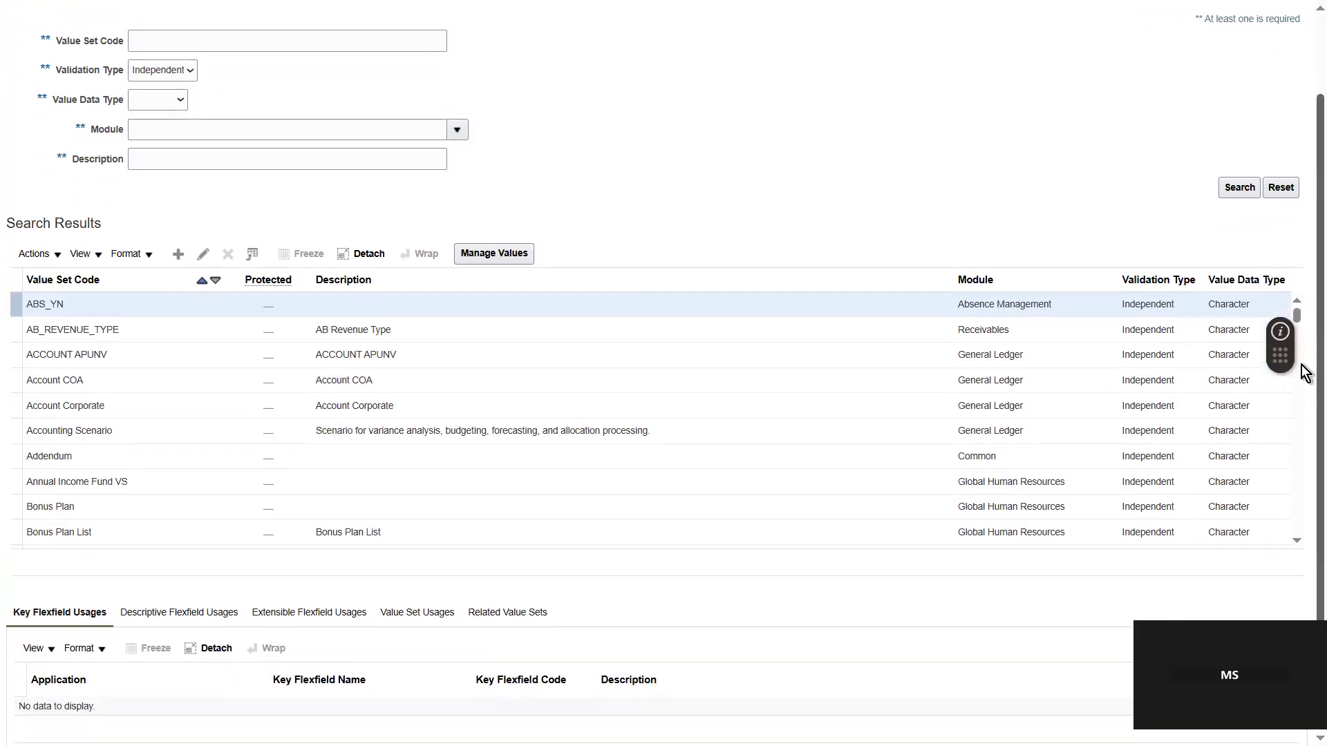
scroll(1304, 355, "up", 2)
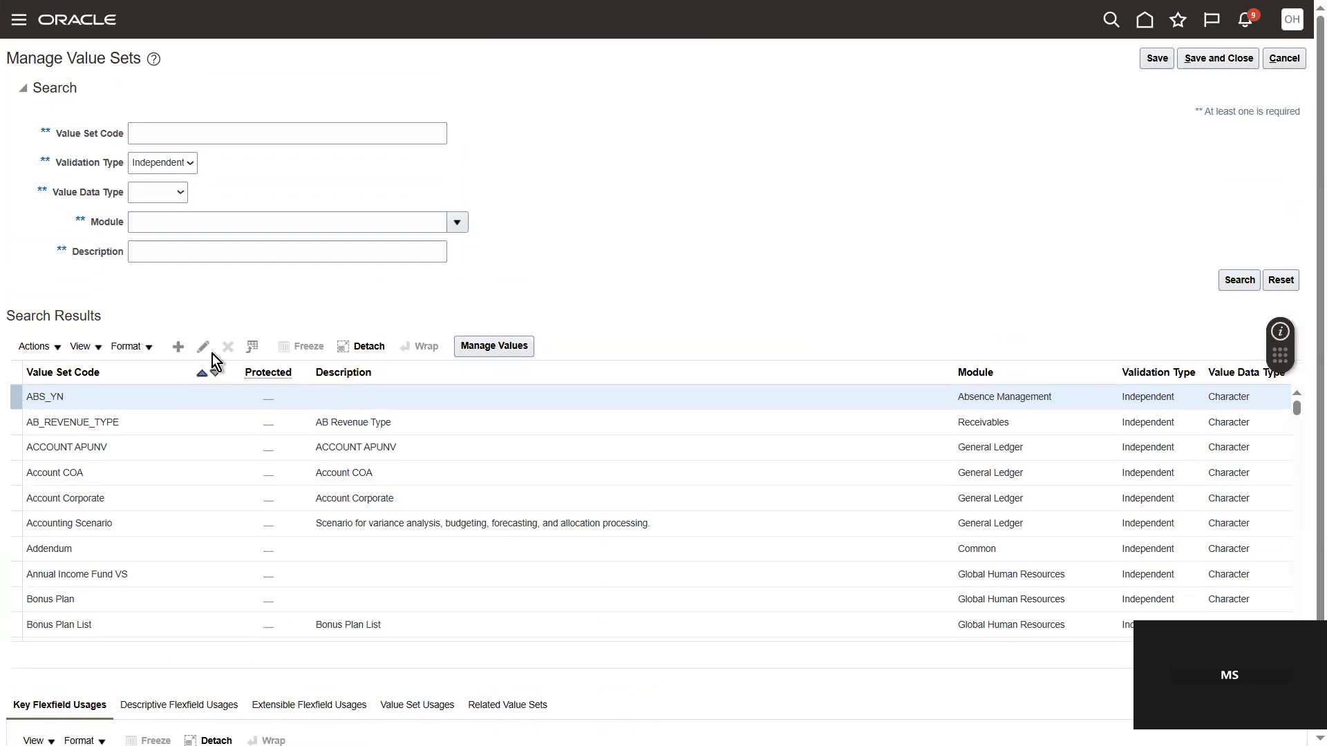
Step: Start creating a new value set with Test_Value_Set as both its code and description
left_click(178, 347)
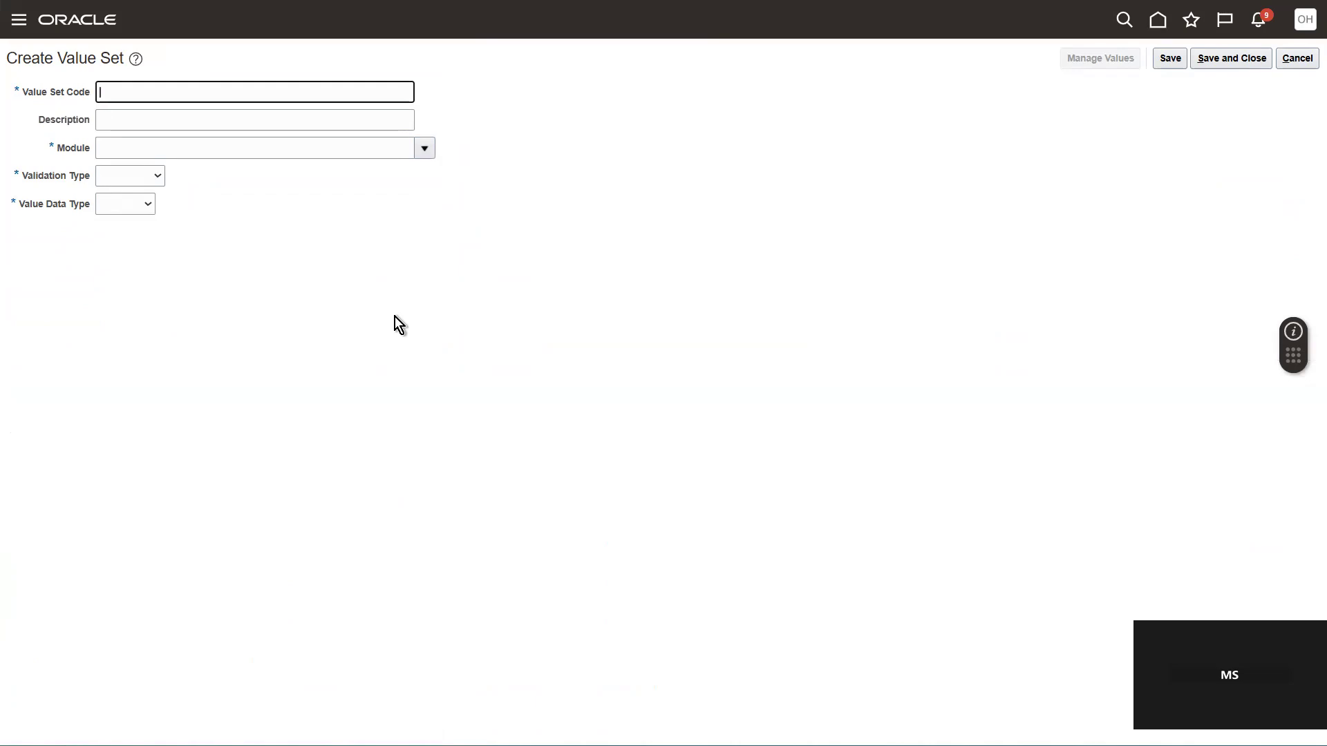
left_click(395, 317)
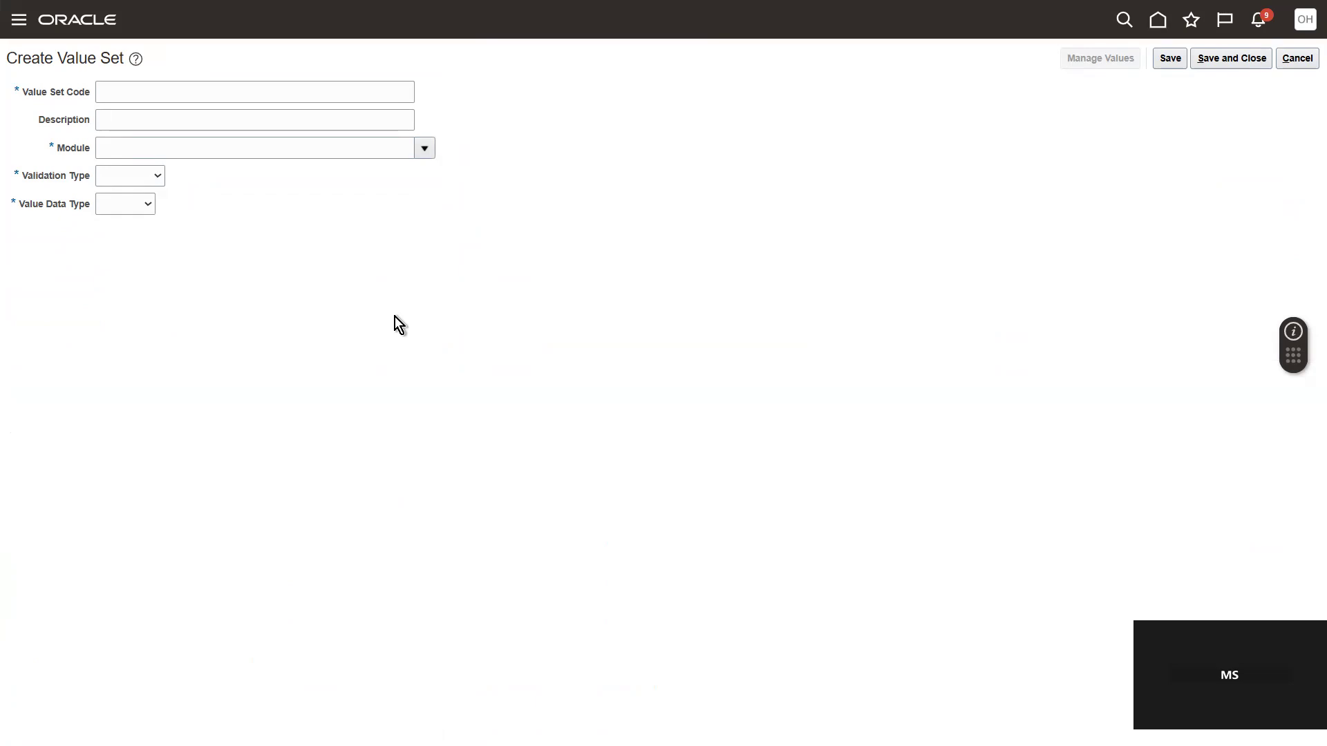
type("Test_Value_Set")
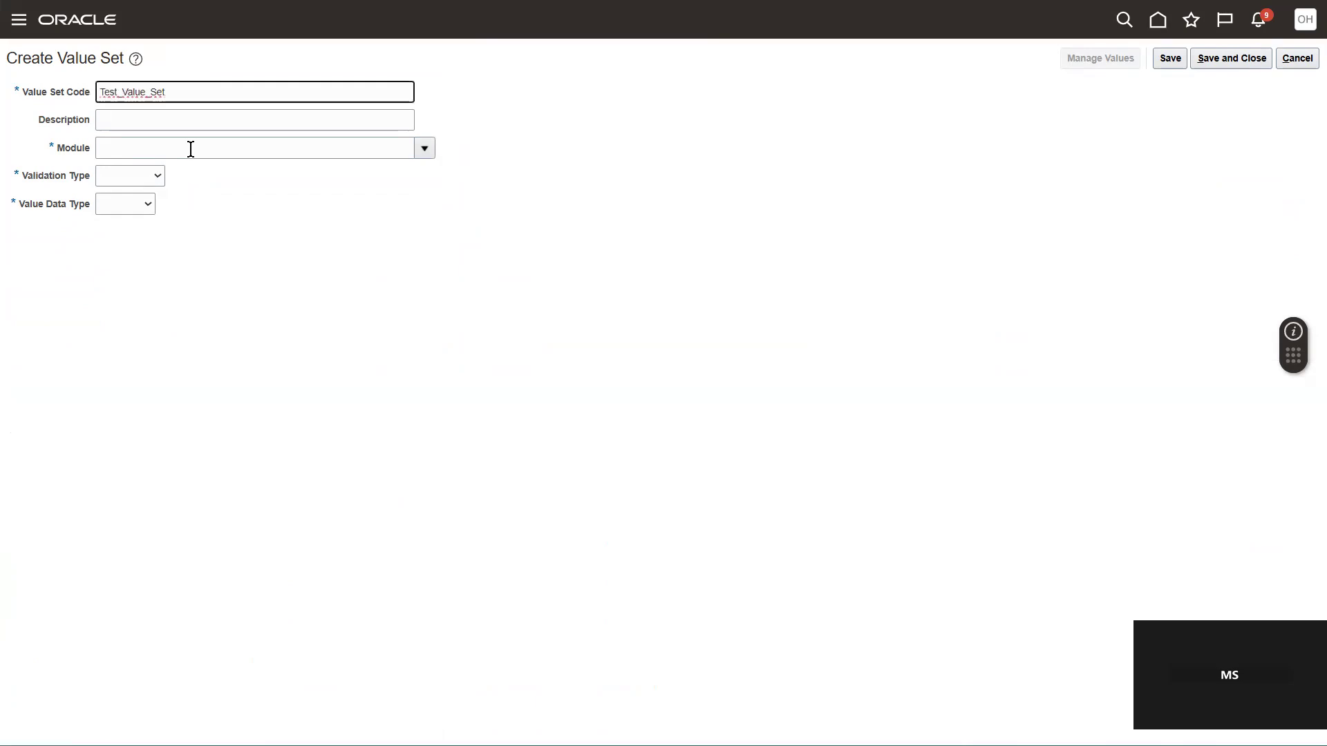
left_click(139, 121)
type("Test_Value_Set")
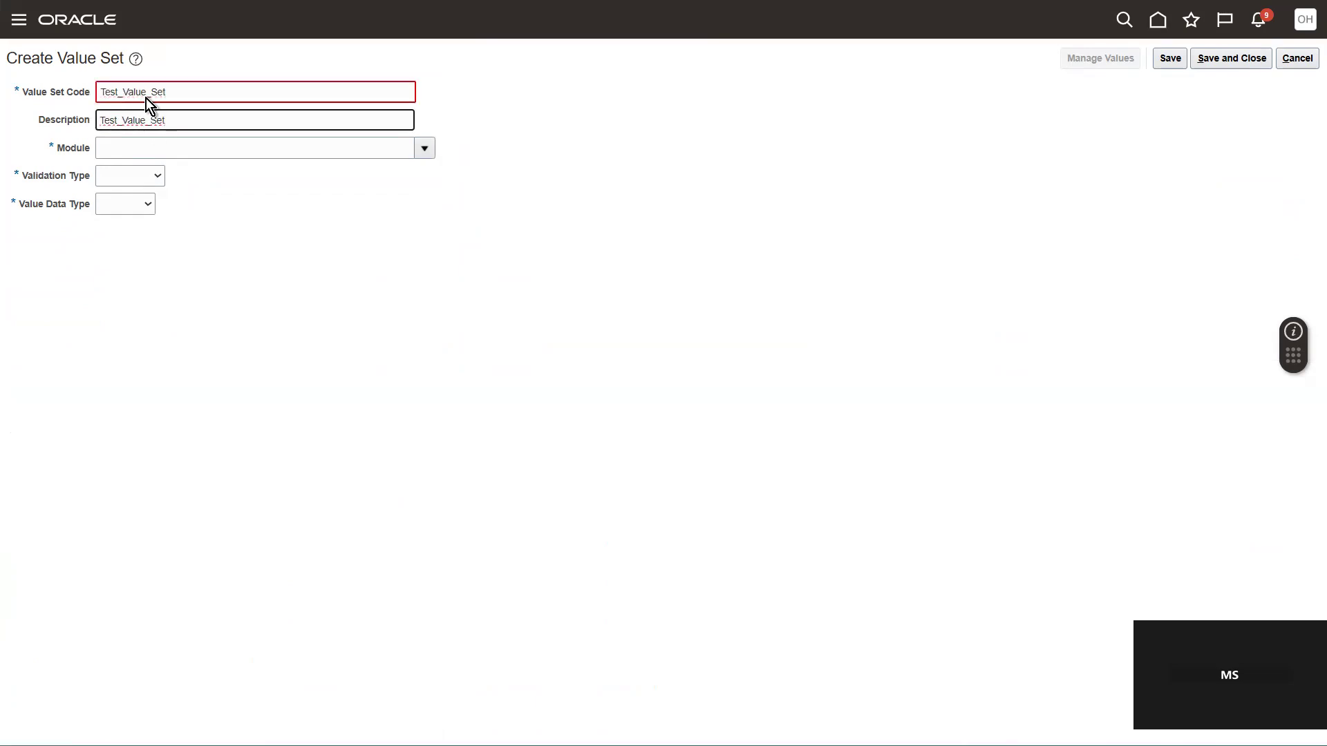
Step: Look up modules matching "Absence" and assign the Absence Management module to the value set
left_click(424, 149)
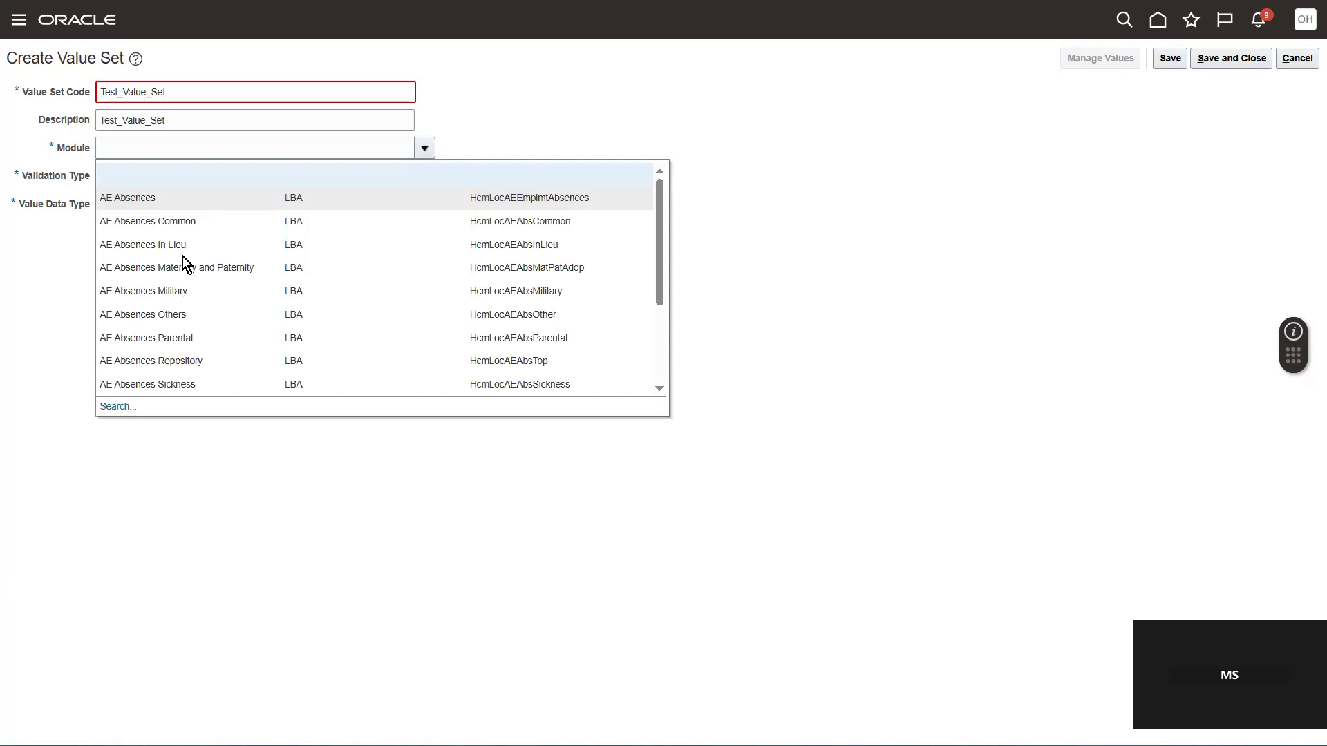
left_click(119, 408)
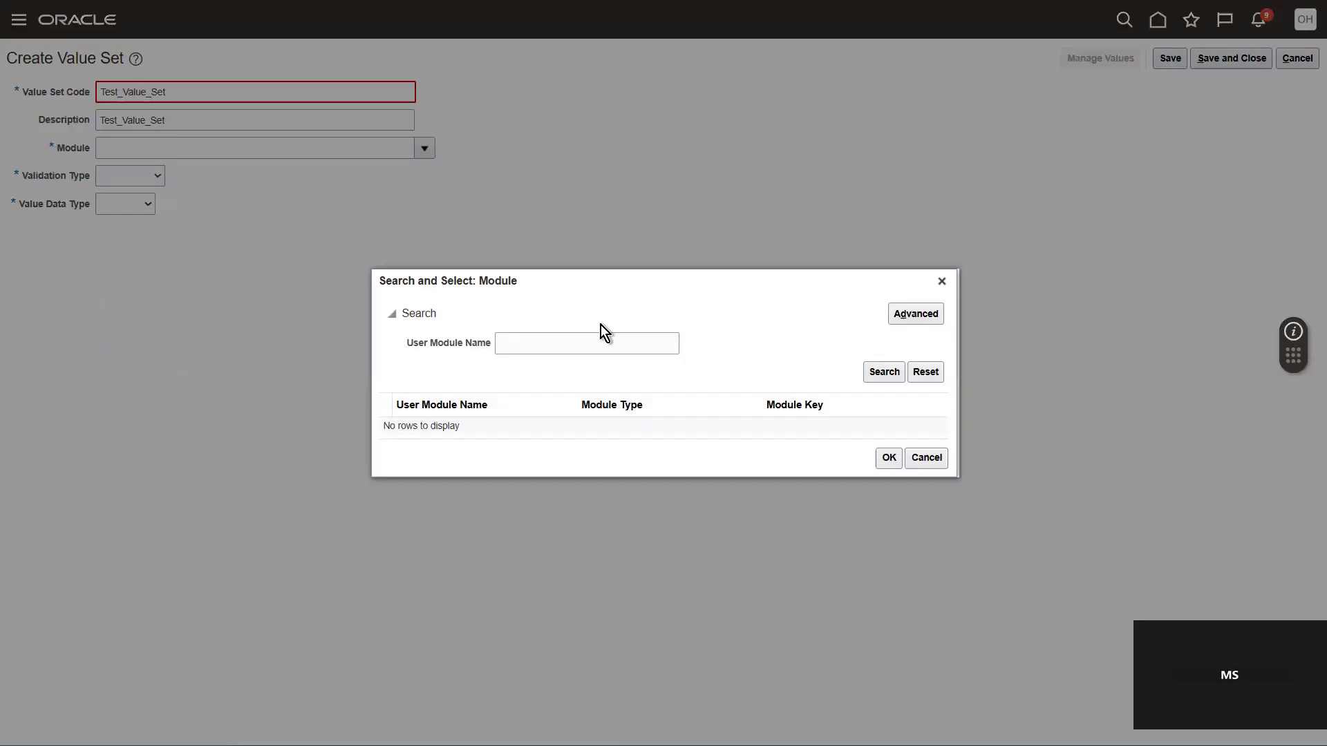
left_click(544, 342)
type("Absence")
key("Return")
left_click(712, 411)
left_click(886, 573)
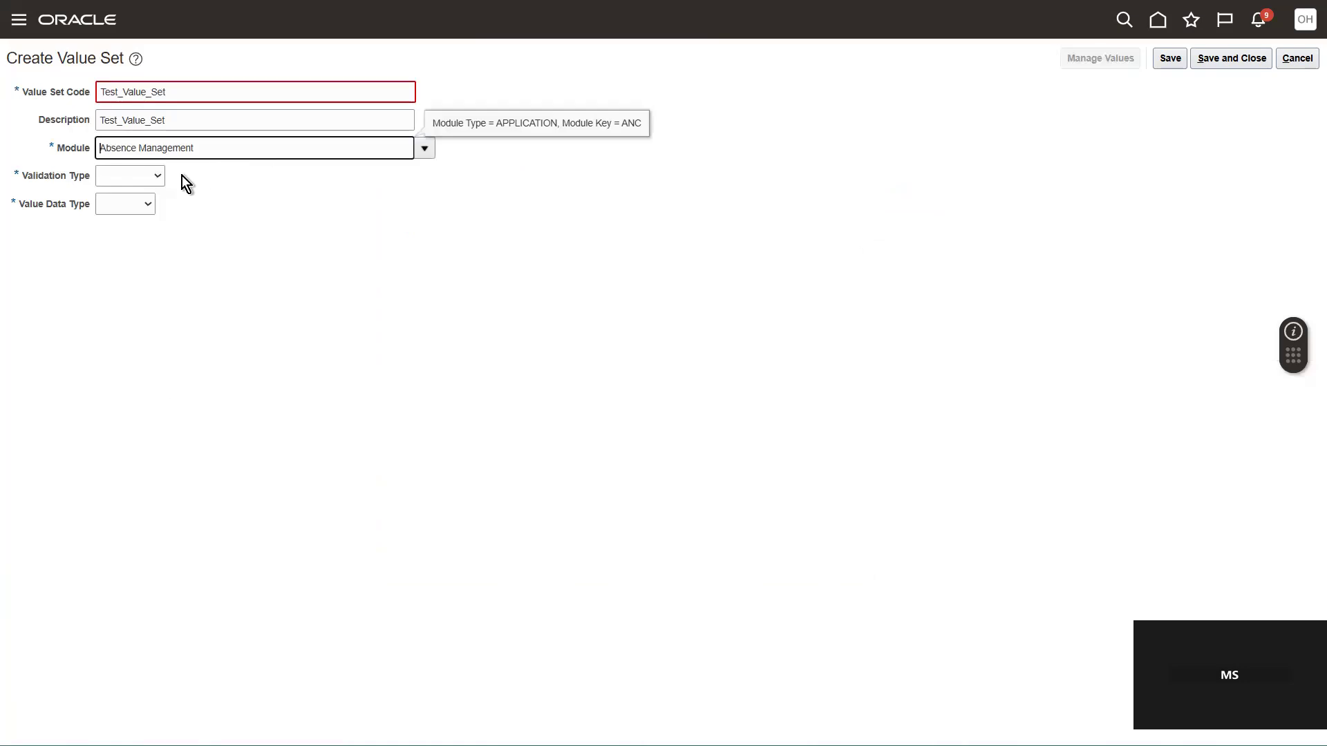
Step: Set the value set's validation type to Independent and its value data type to Character
left_click(152, 174)
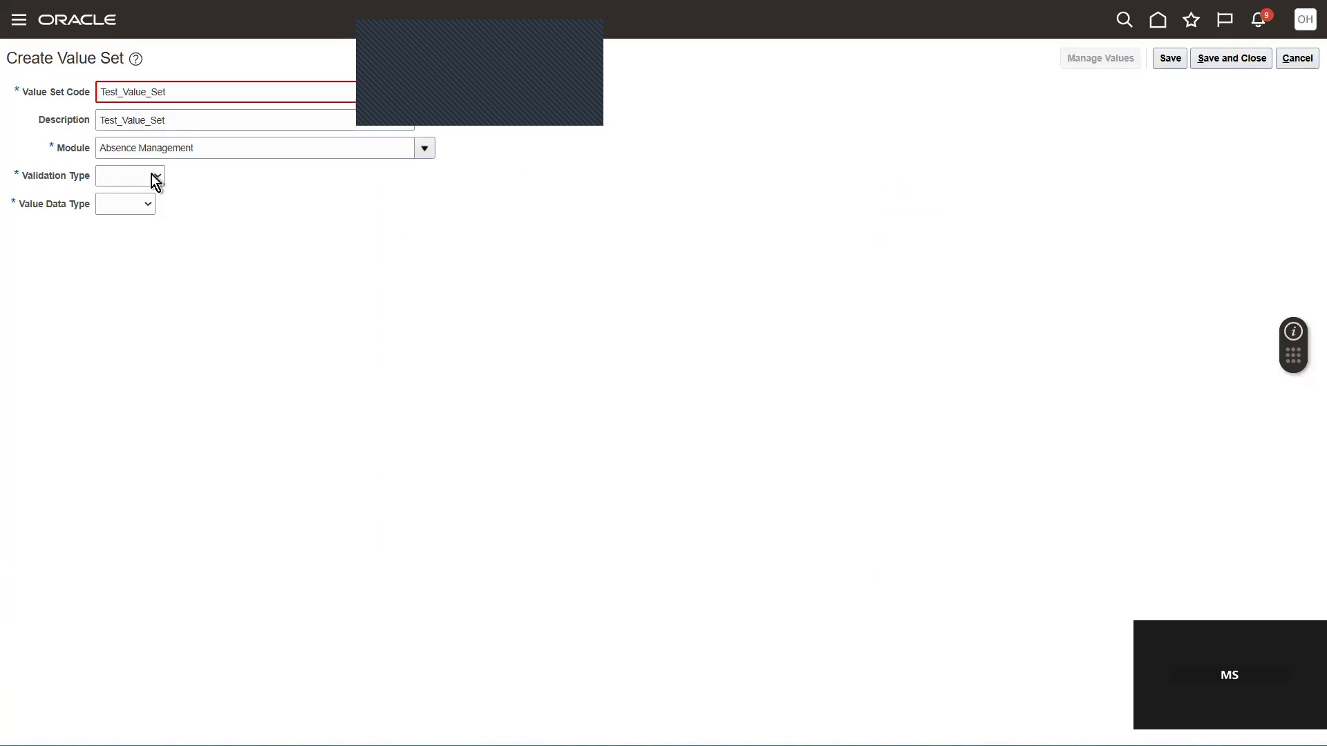
left_click(173, 203)
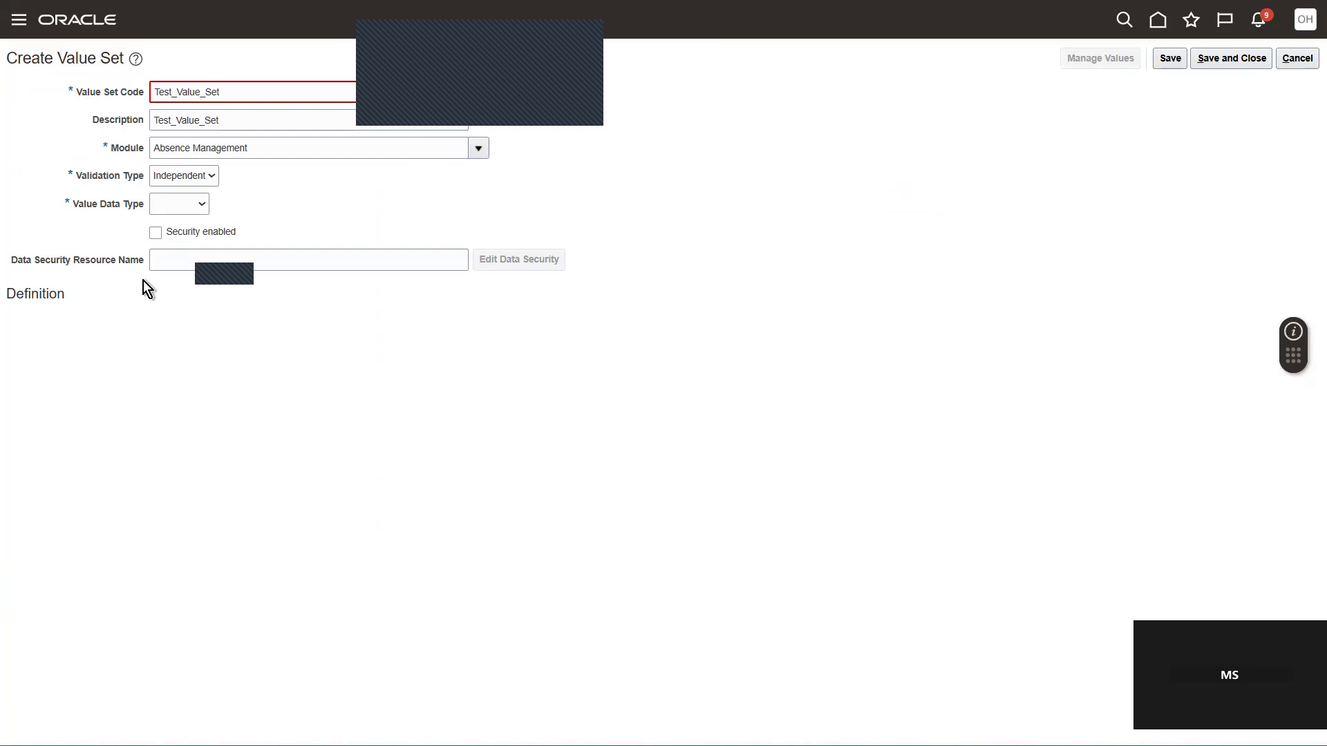
left_click(214, 306)
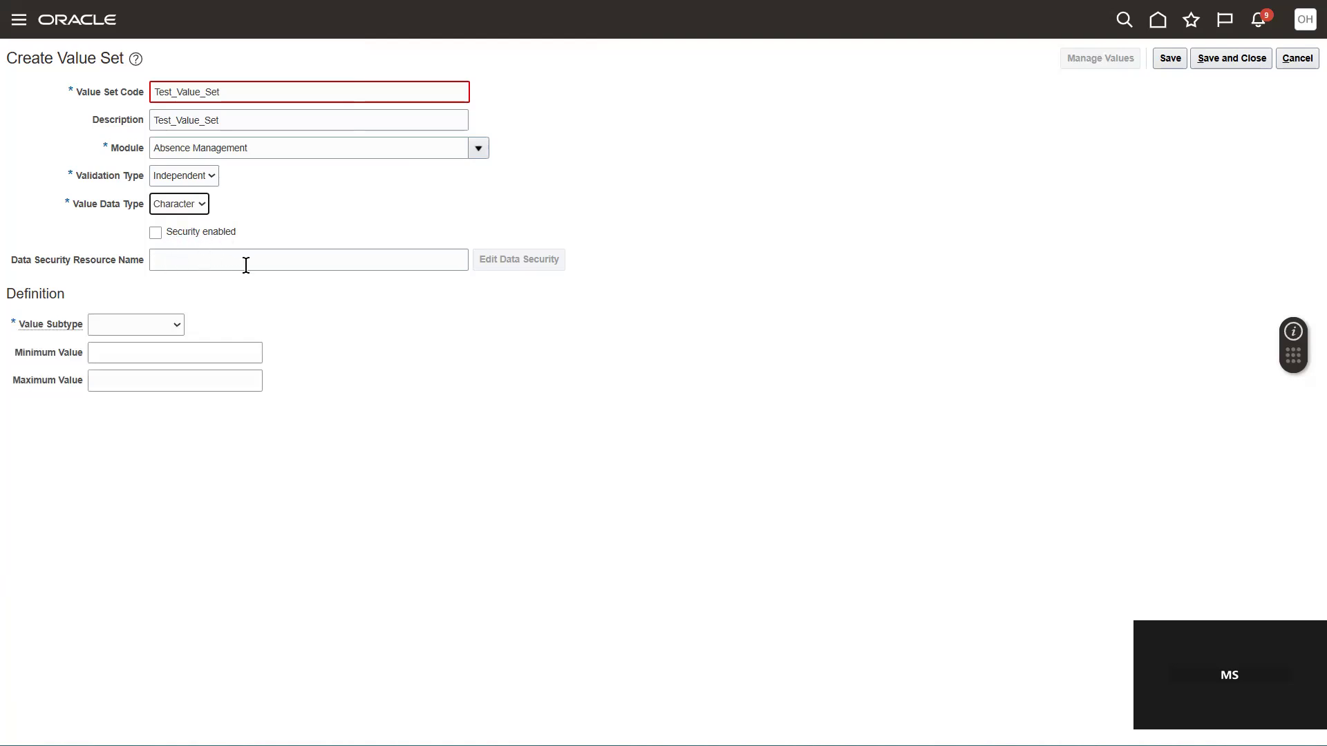
Step: Define the value subtype as Text with a maximum length of 8
left_click(146, 318)
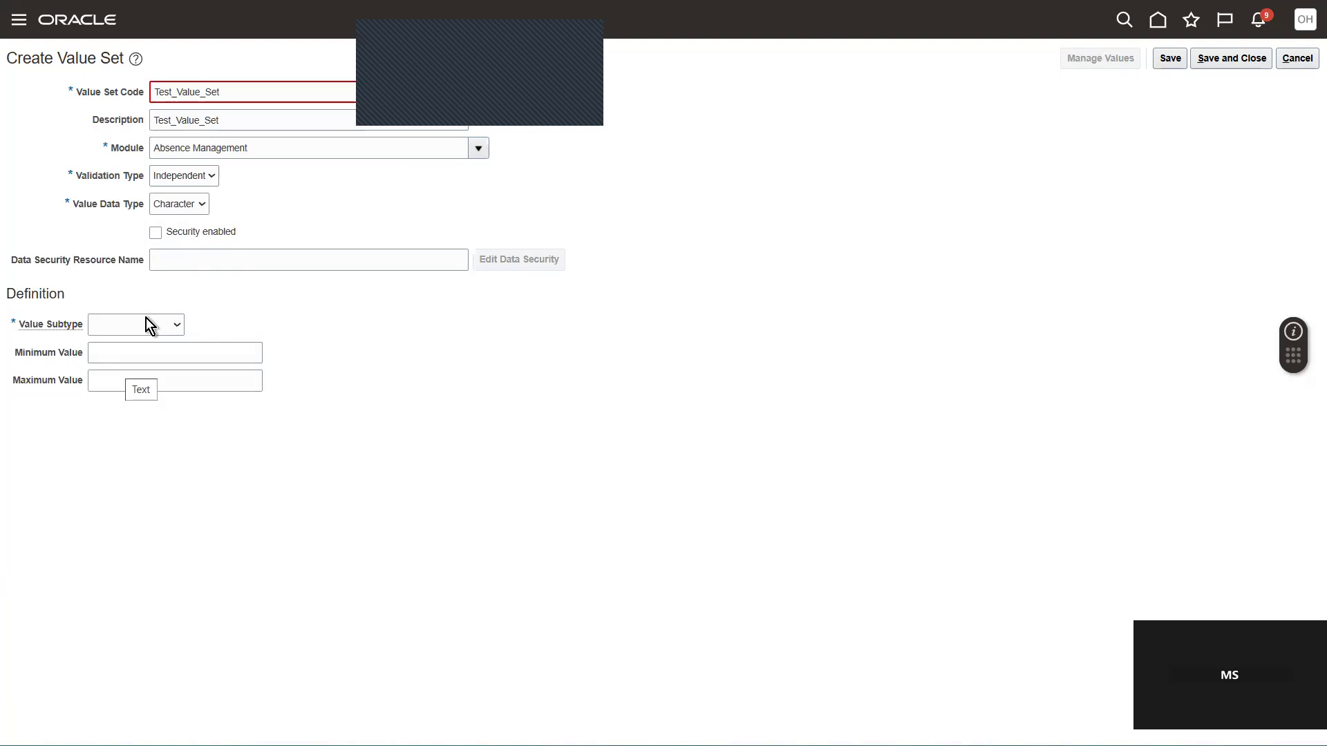
left_click(127, 365)
left_click(127, 351)
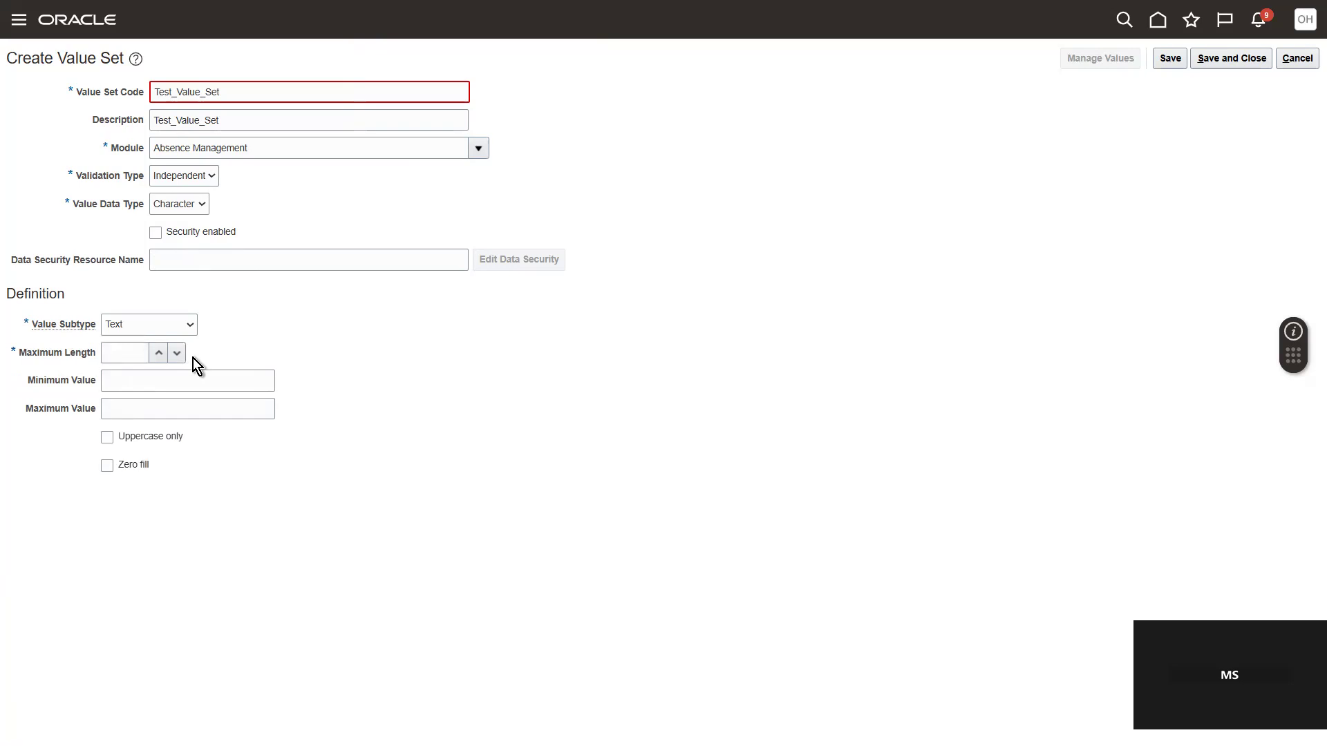
key("alt+Tab")
type("8")
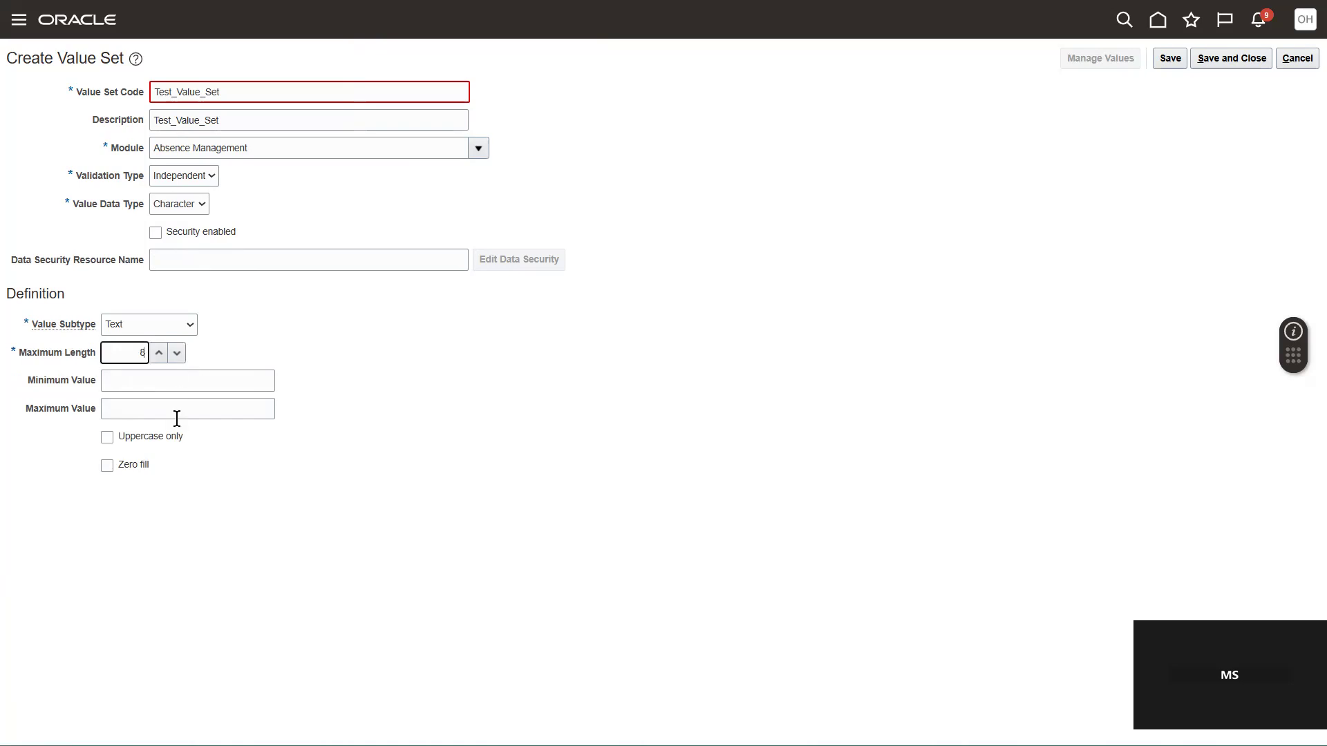
left_click(127, 380)
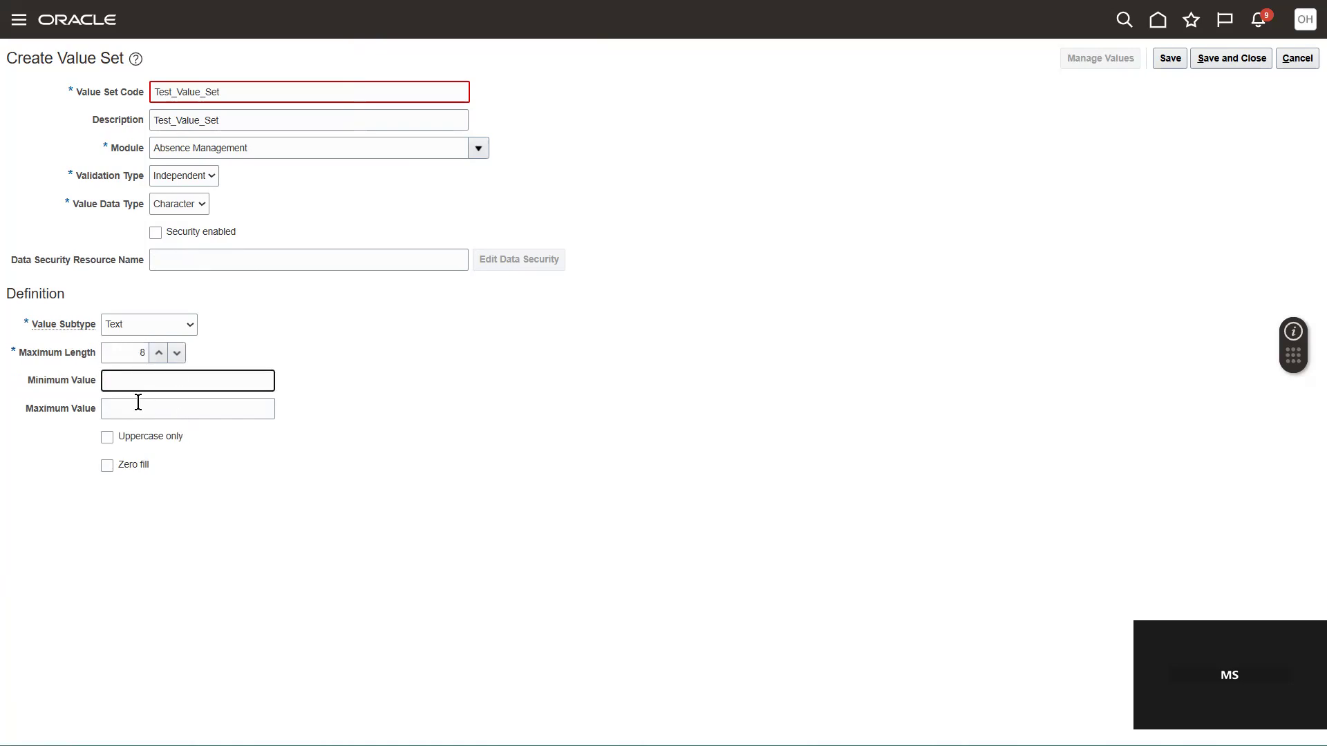
left_click(139, 410)
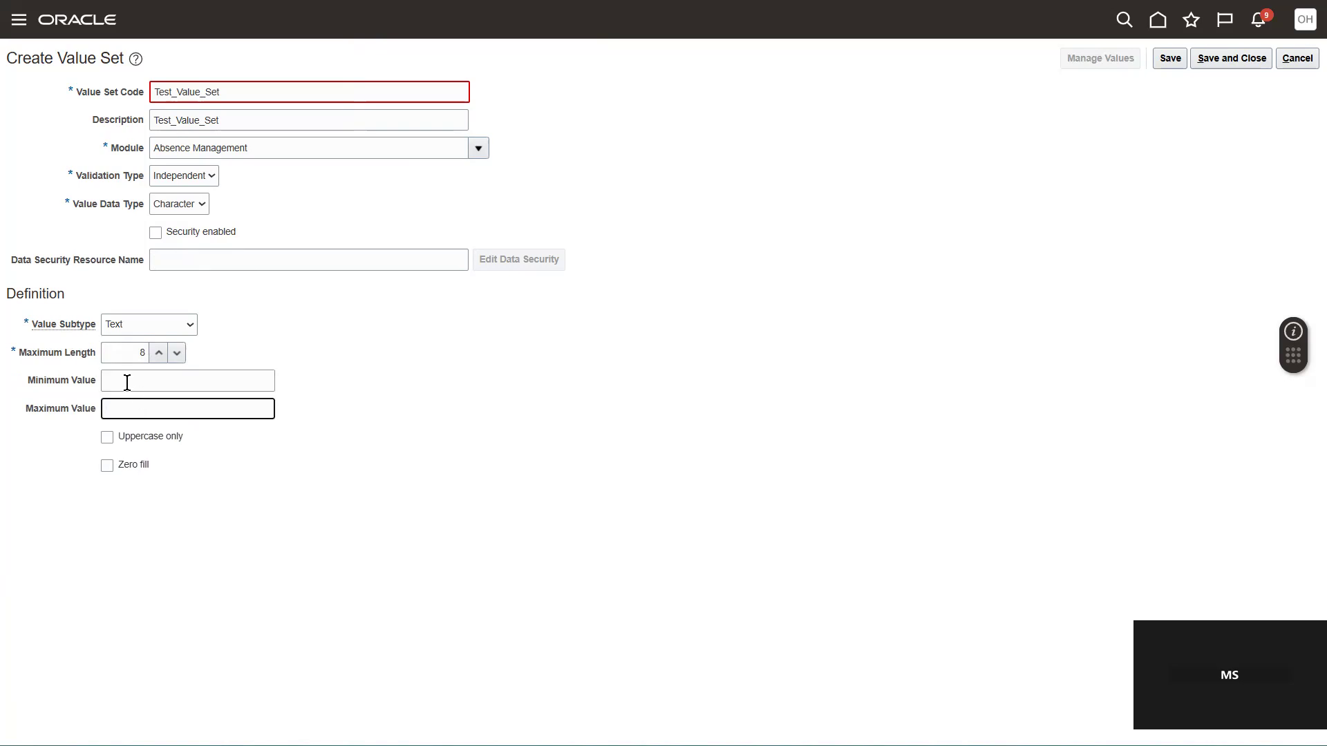
left_click(127, 379)
left_click(161, 402)
Step: Try to save the value set and change its code and description to Test_Value_Set1
left_click(1226, 58)
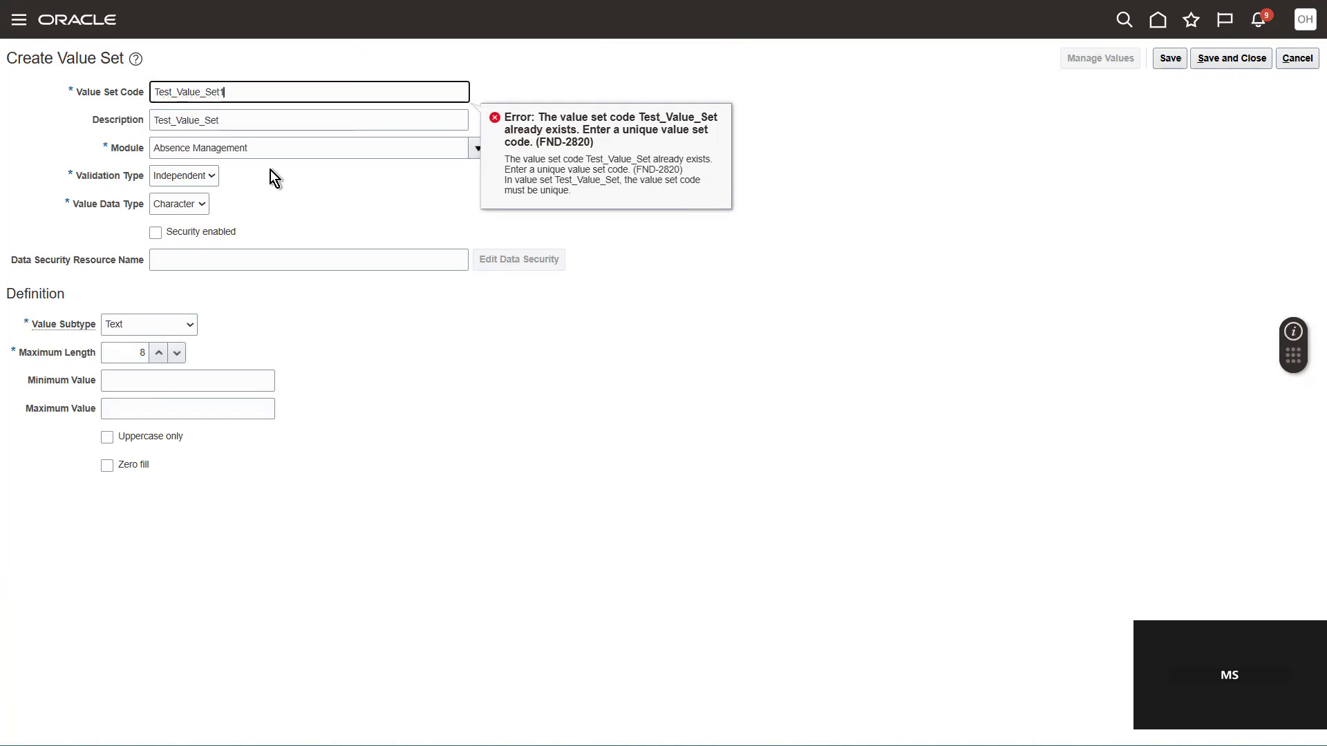
key("Tab")
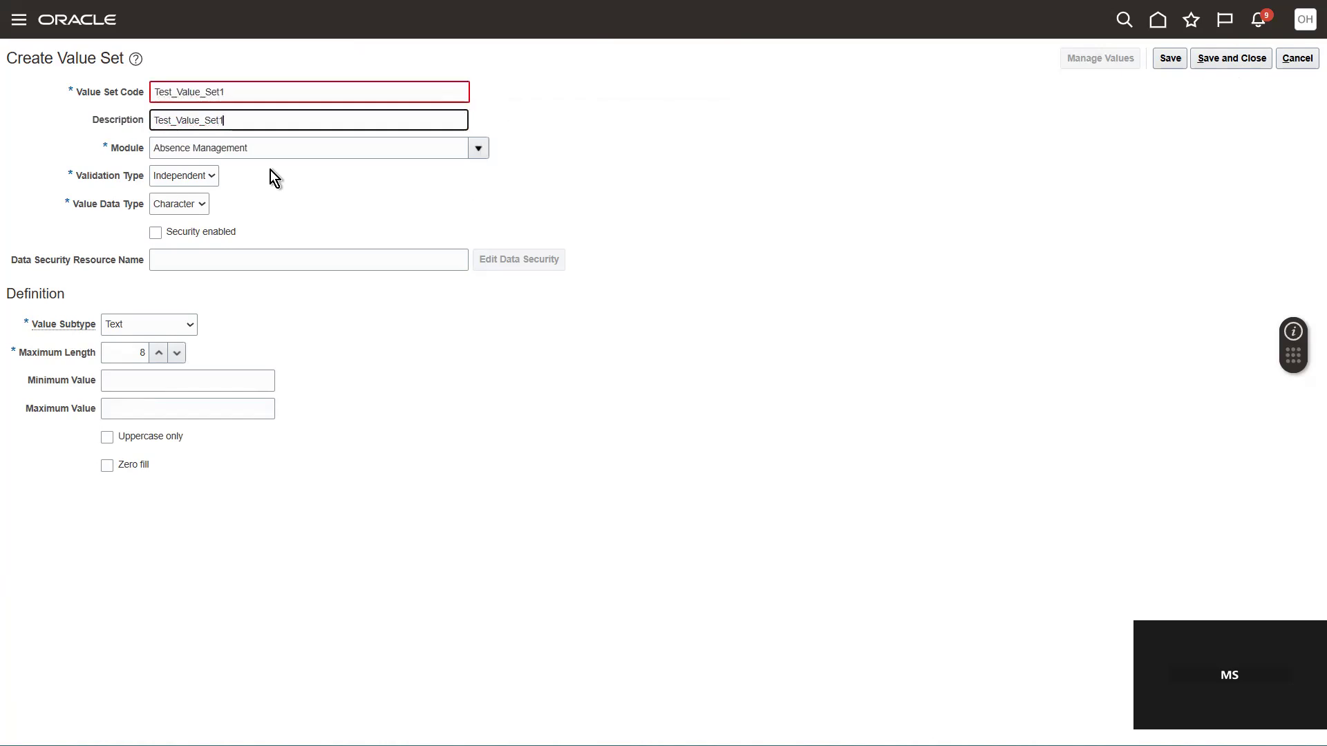
left_click(620, 165)
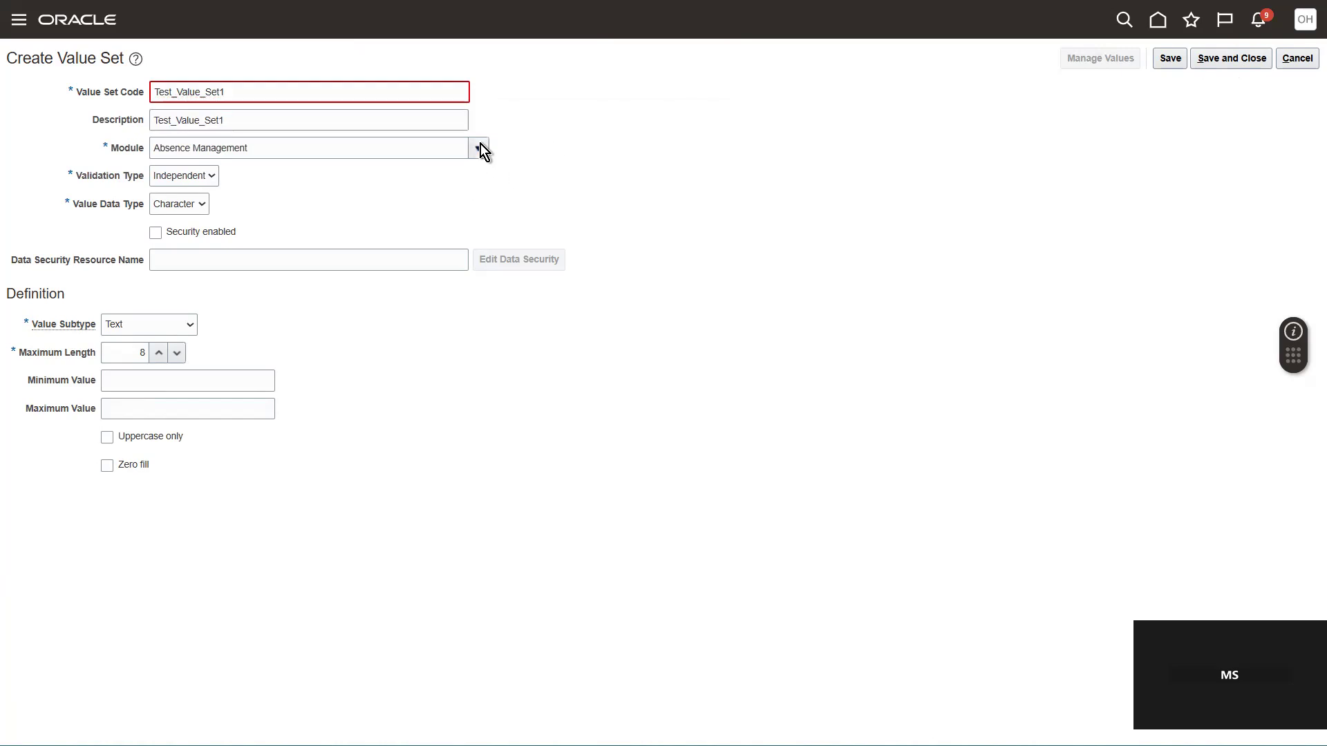
left_click(387, 85)
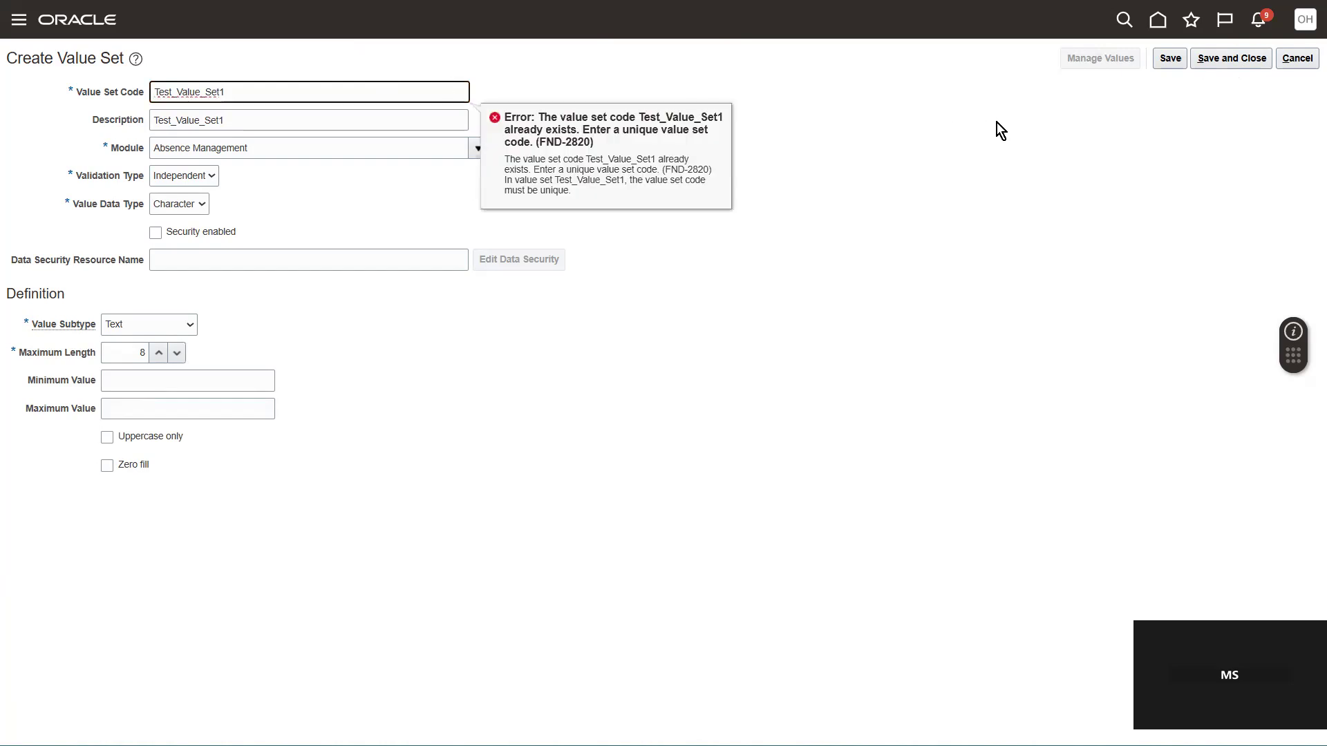
Step: Change the value set code and description to Test_Value_Set2, then save and close the value set
key("BackSpace")
type("2")
left_click(253, 124)
key("BackSpace")
type("2")
left_click(695, 185)
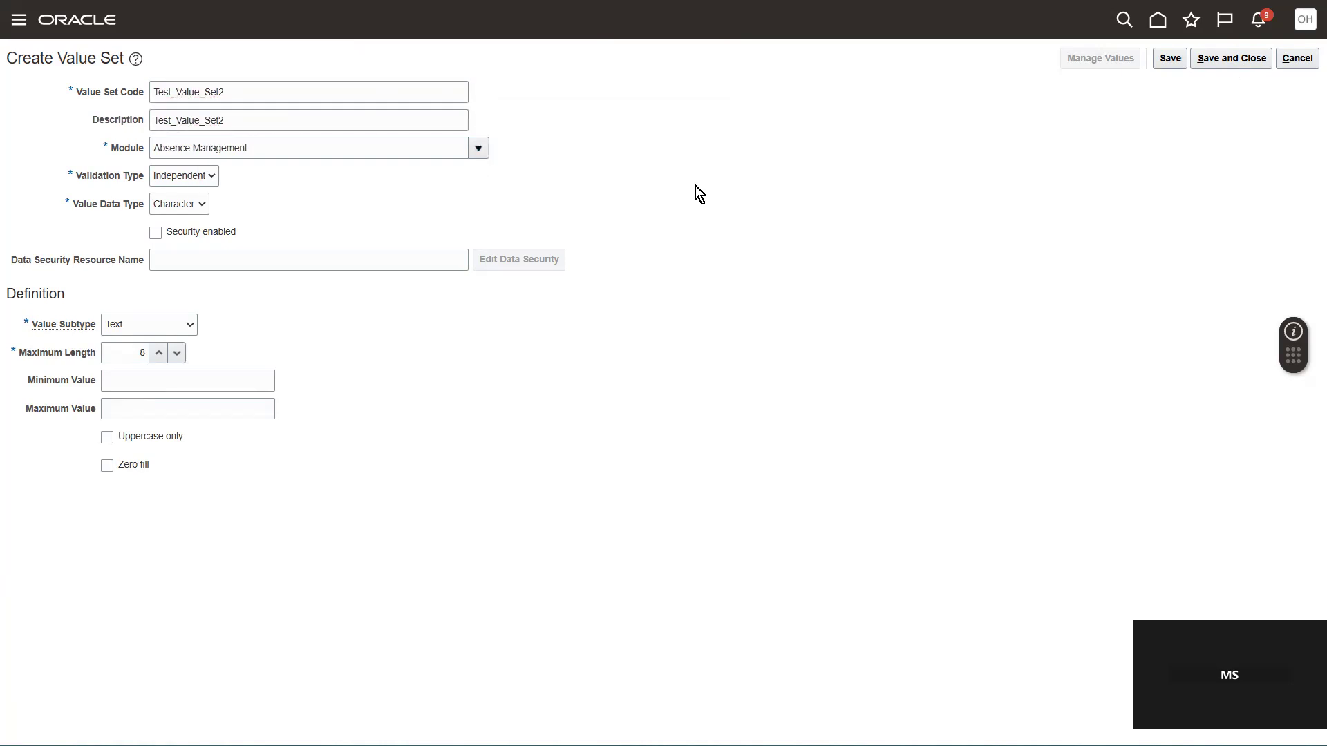
left_click(1215, 58)
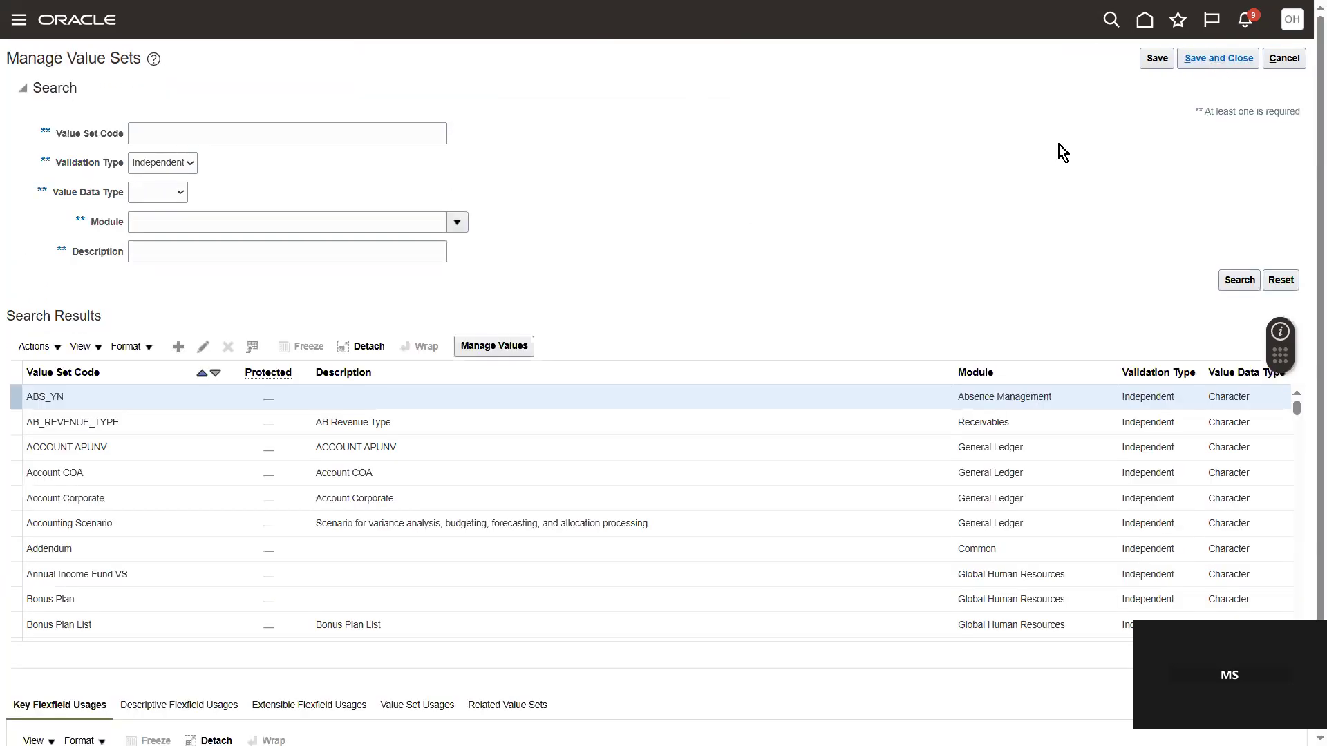
Step: Search the value sets for the code Test_Value_Set and open the new Test_Value_Set2 to manage its values
left_click(197, 132)
type("Test_Value_Set")
key("Return")
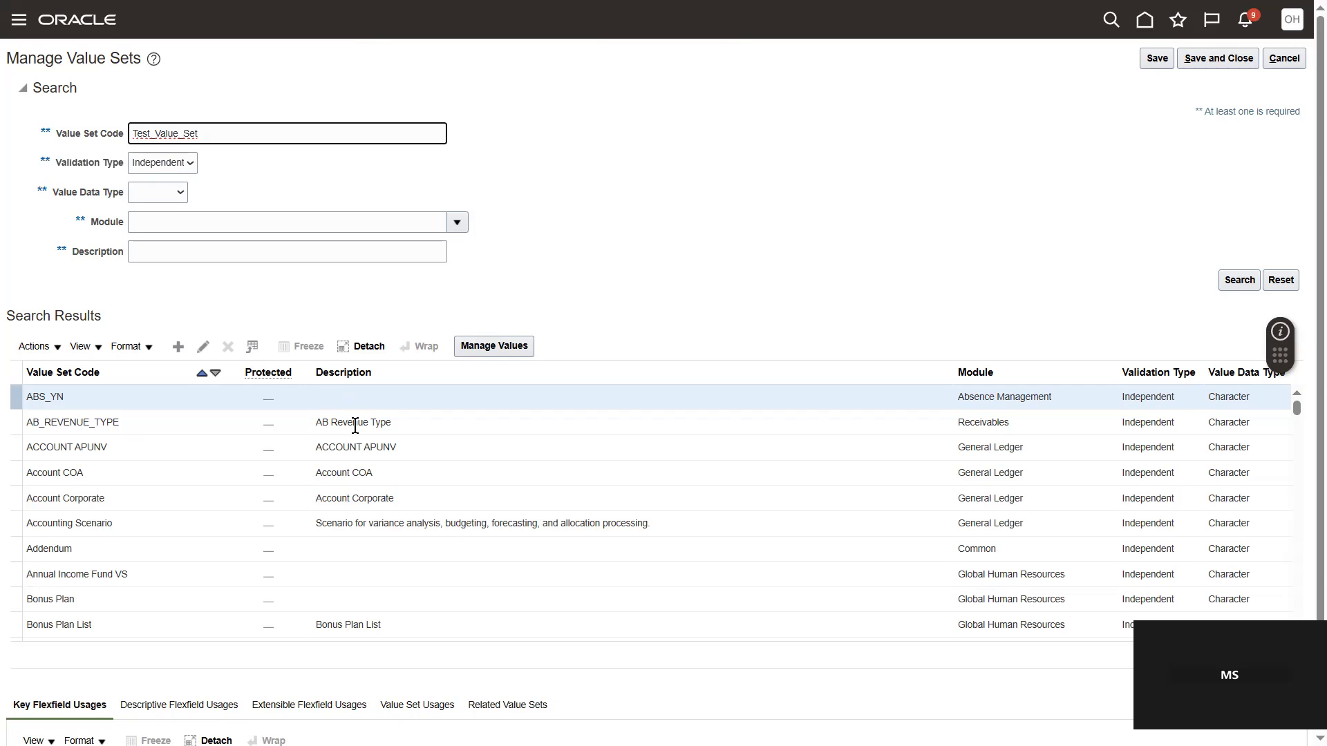
left_click(61, 392)
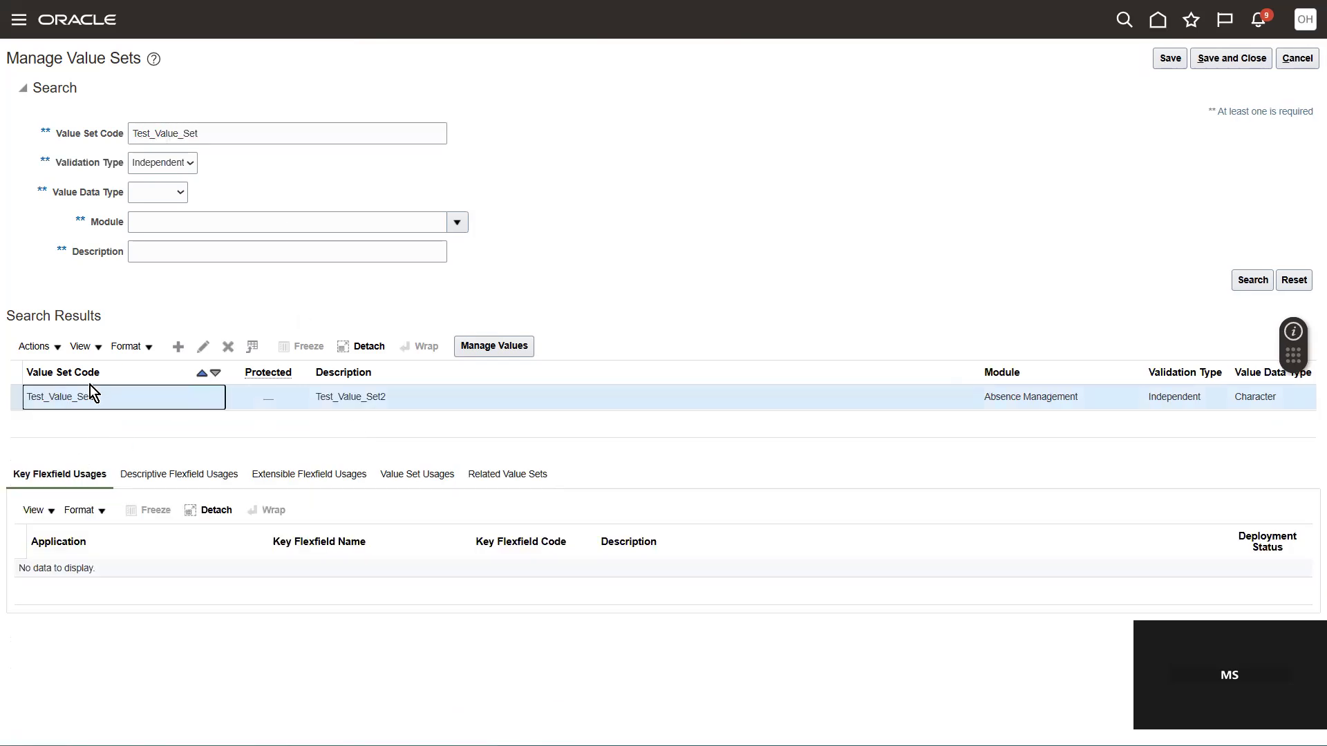
left_click(202, 347)
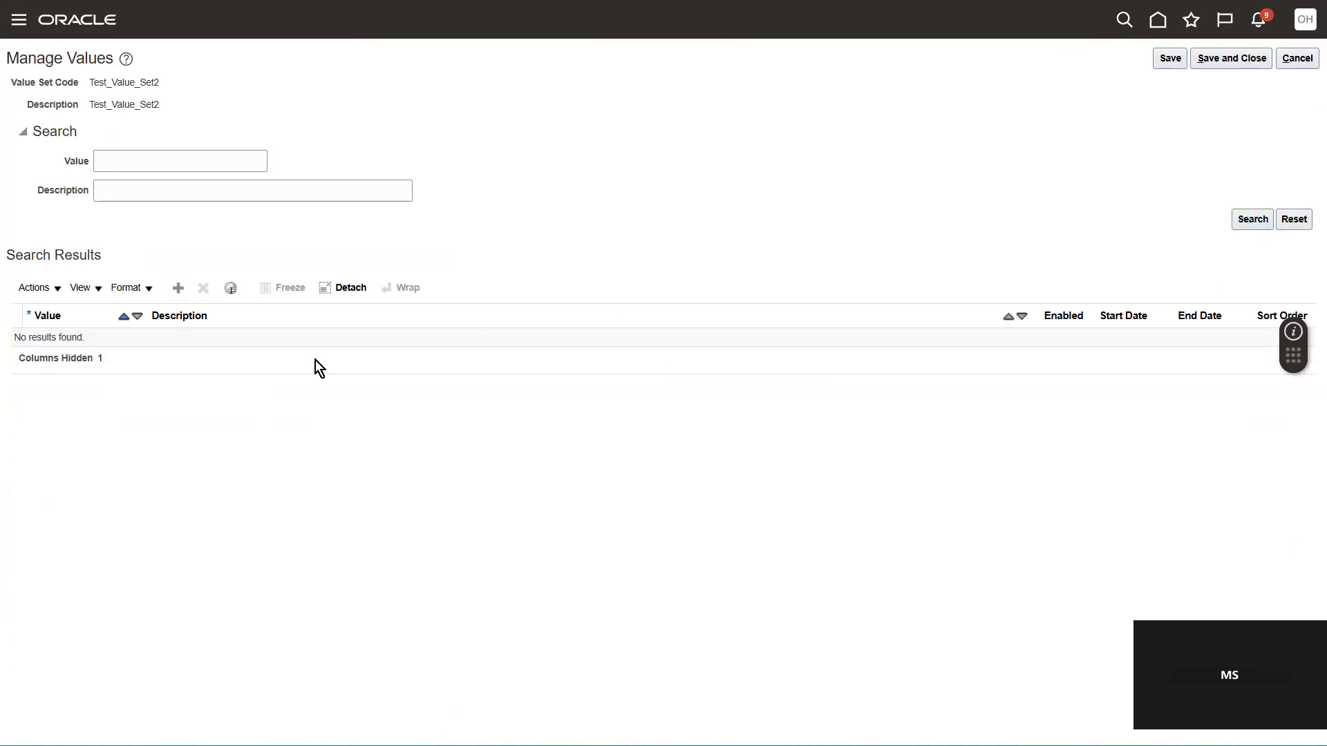
Step: Add a new value named "Talanet Management" to the value set
left_click(184, 293)
left_click(95, 336)
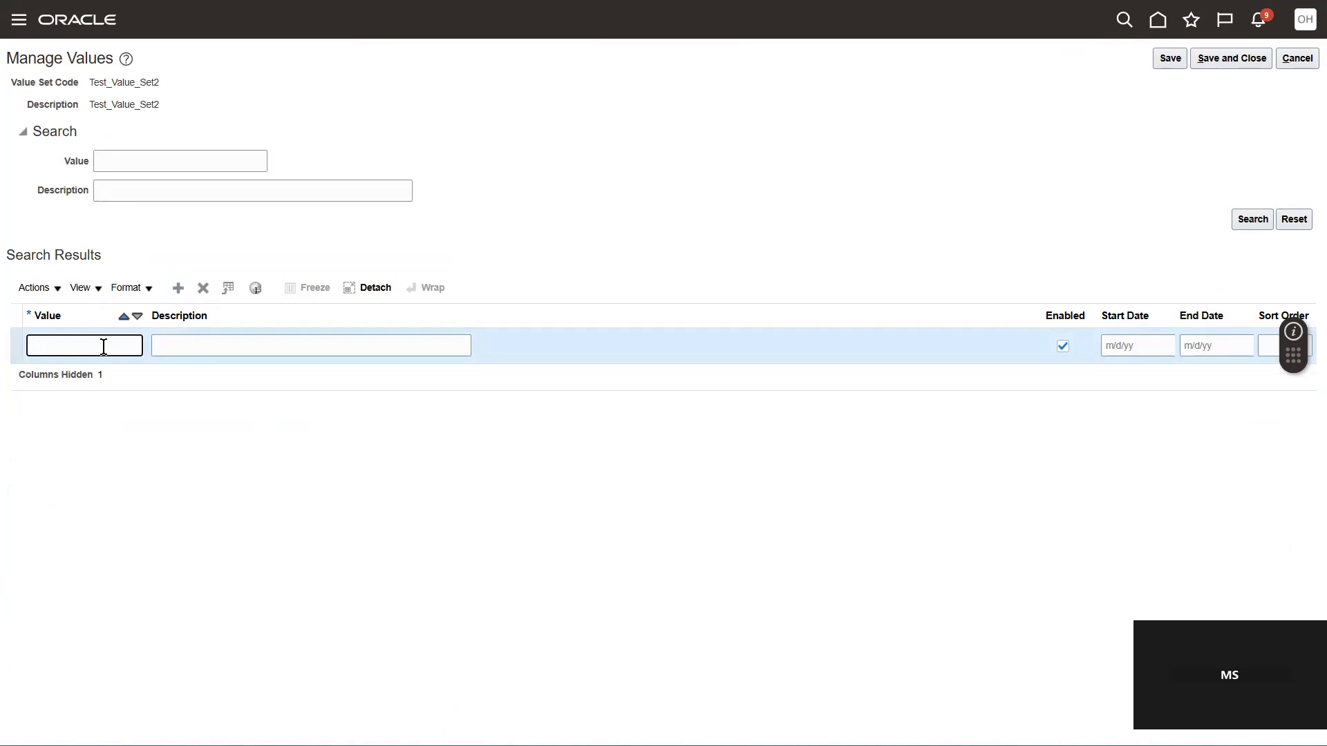
type("Talanet Management")
left_click(336, 450)
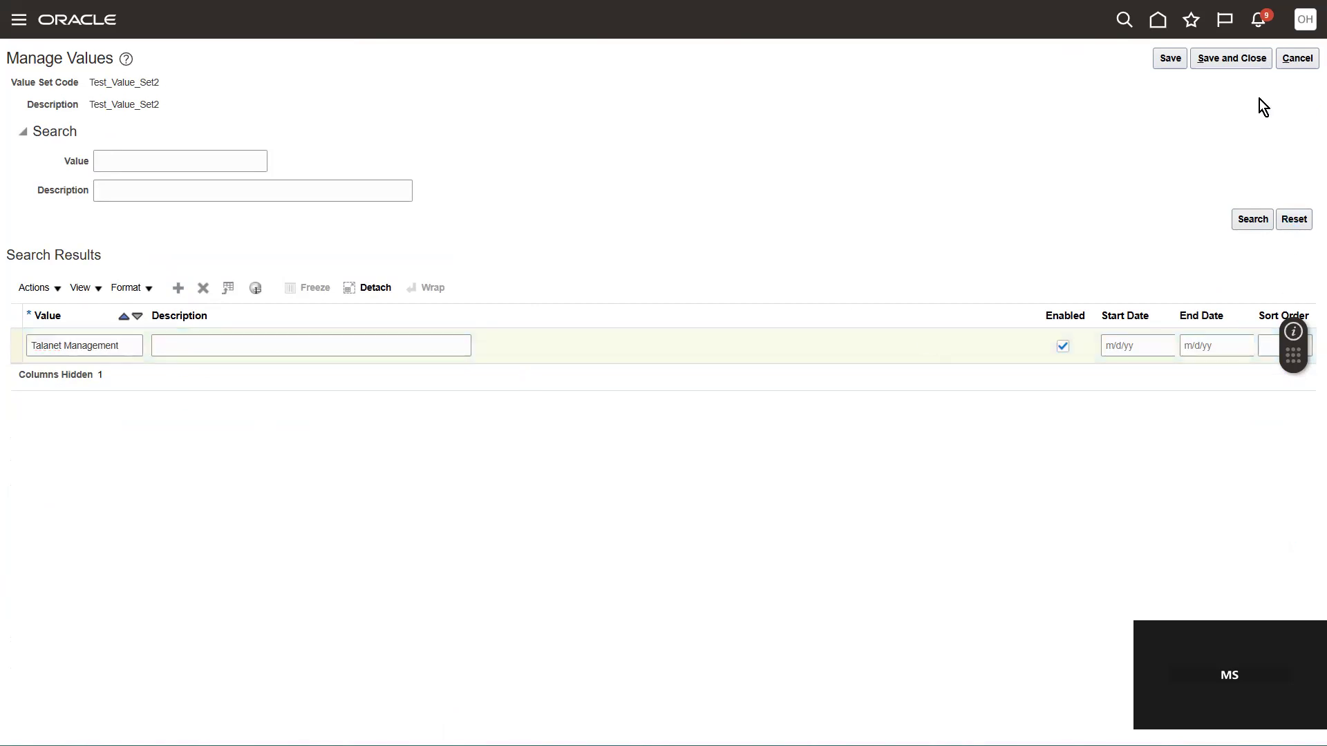
Step: Try to save the new value, then shorten it to "talent" and save it
left_click(1171, 60)
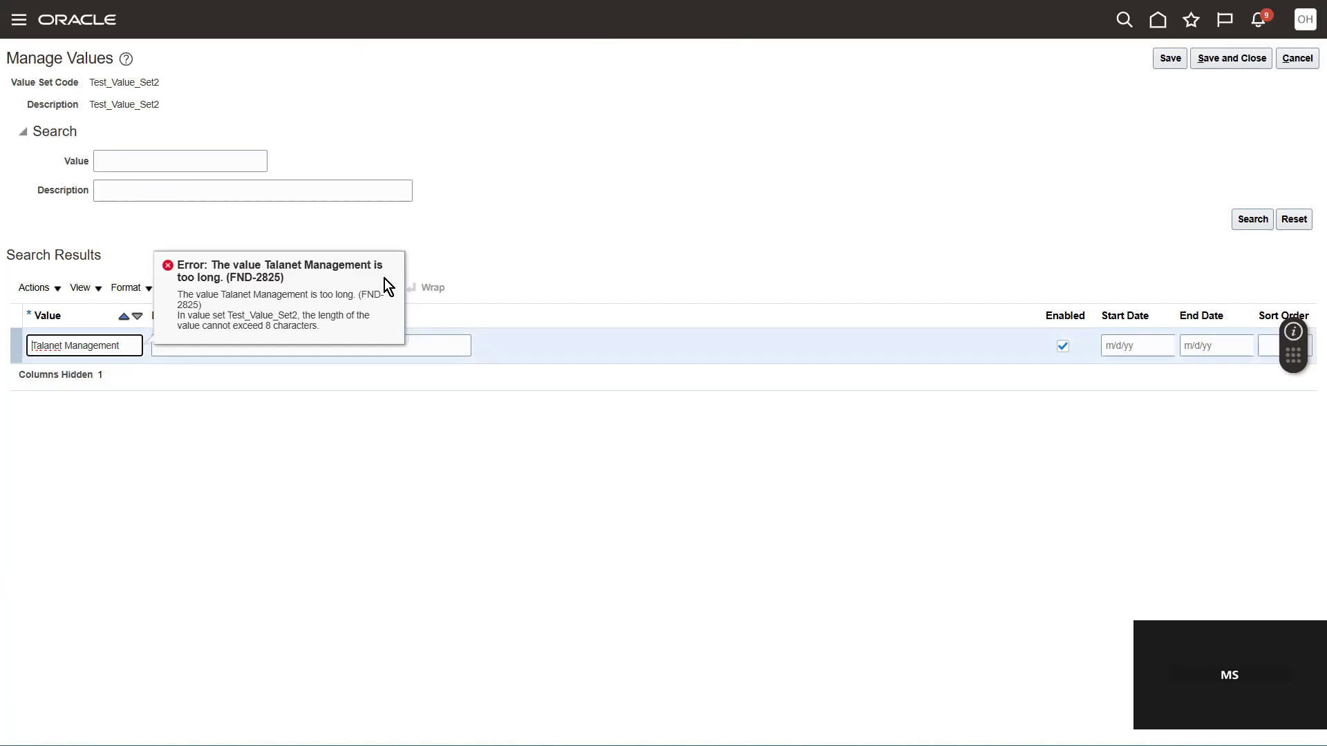
triple_click(135, 347)
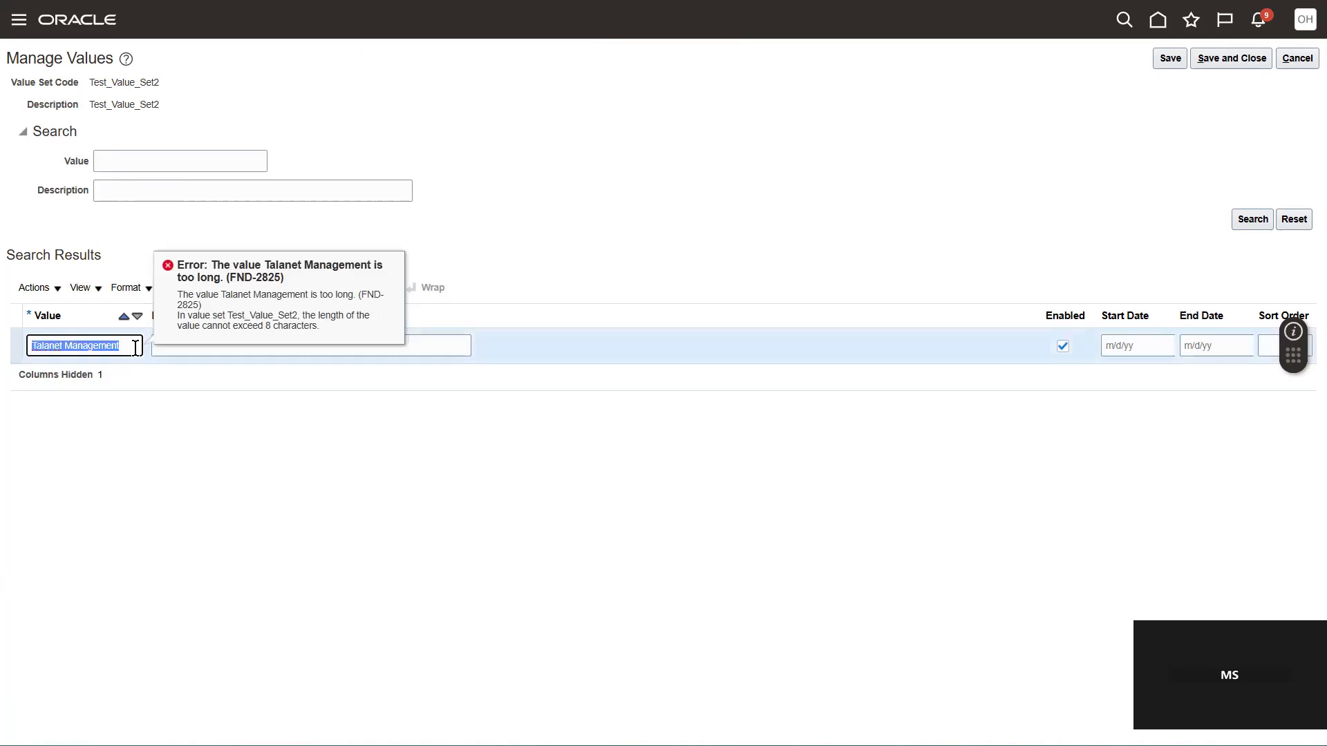
type("talent")
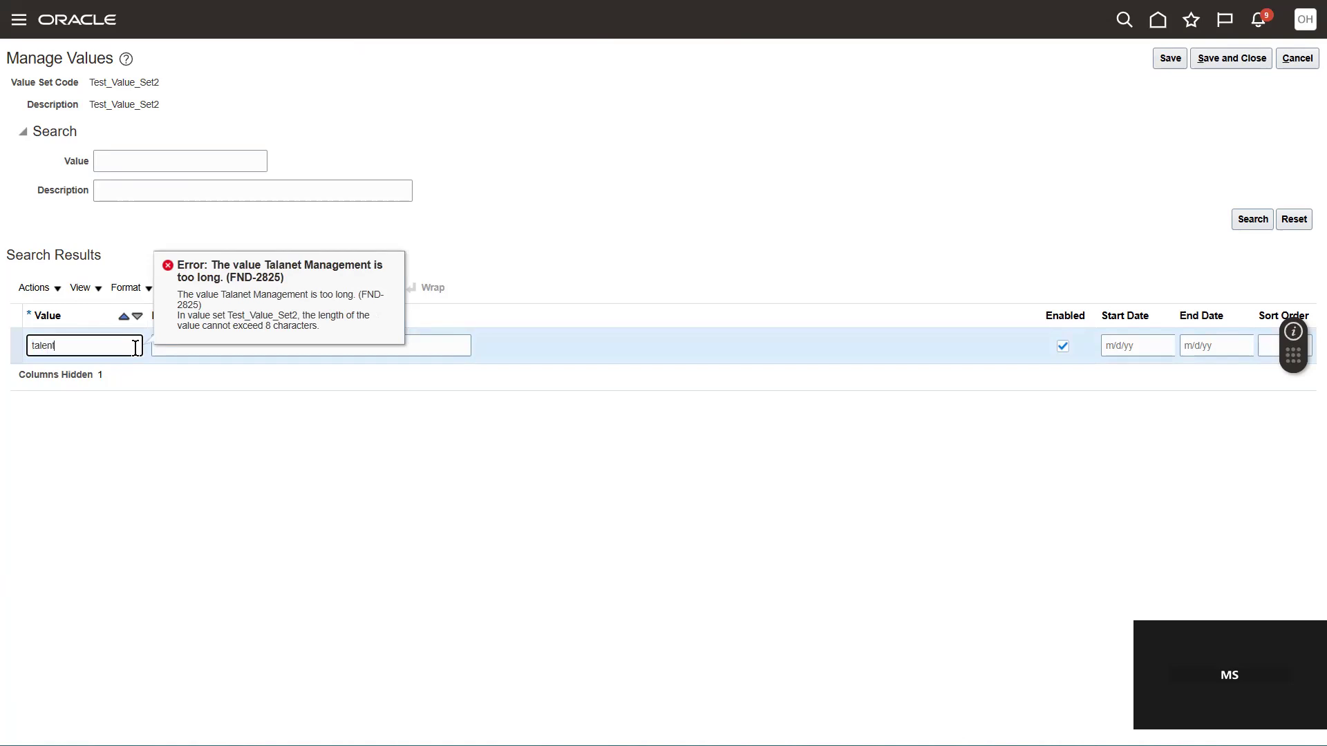
left_click(1173, 62)
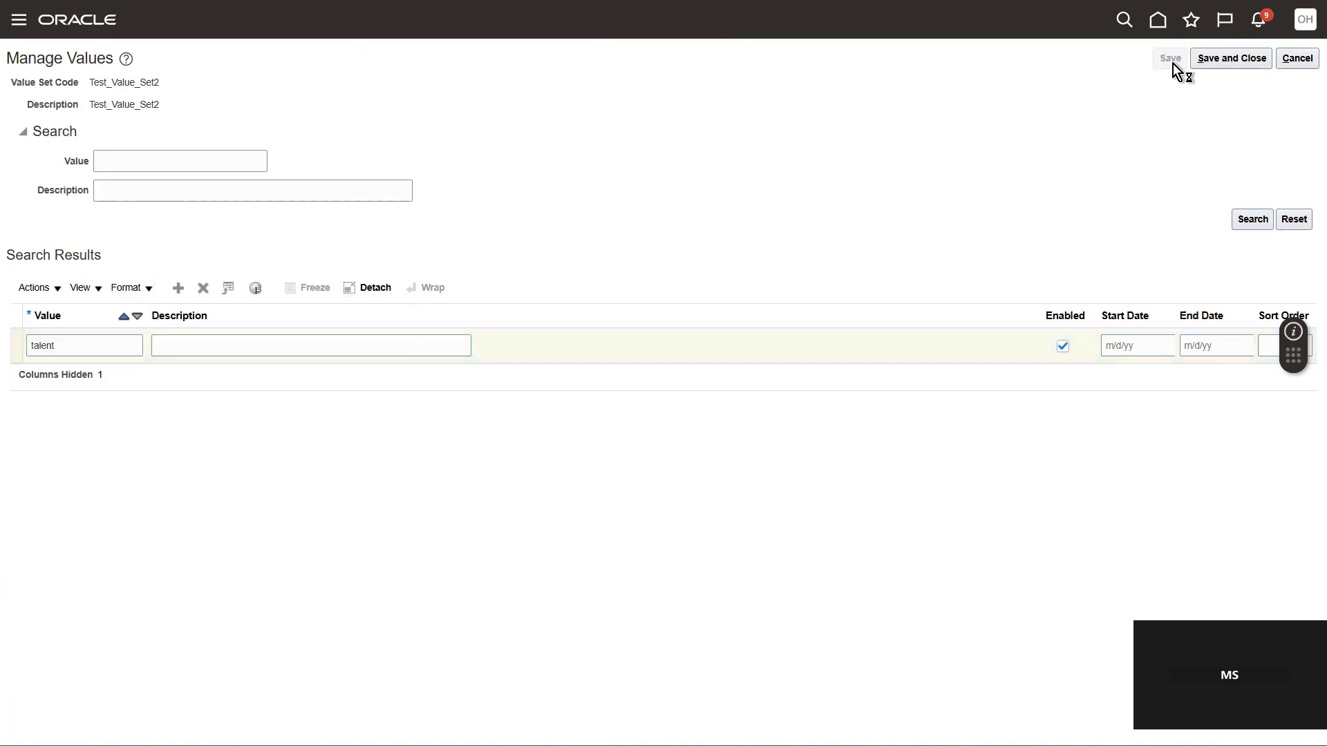
Step: Set the description of the new value to "Talent"
left_click(400, 352)
type("Talent")
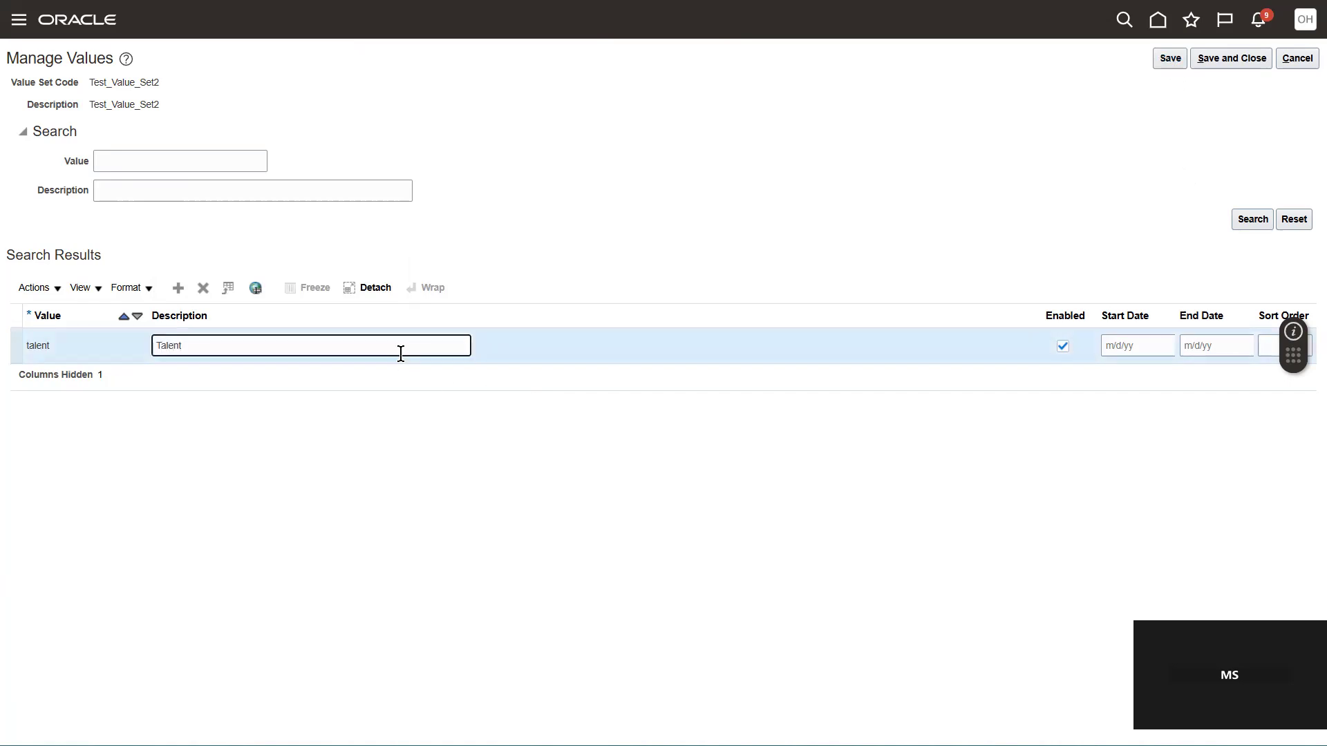
left_click(1228, 61)
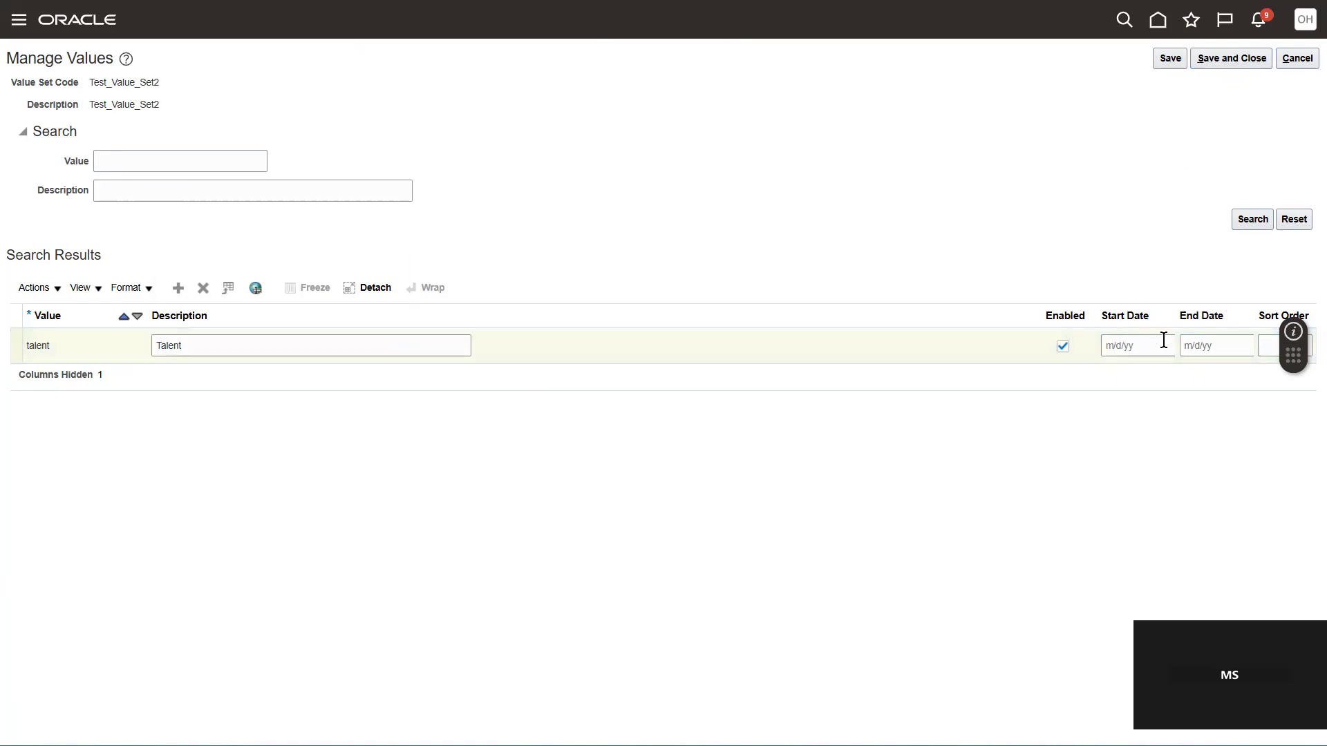
Step: Save and close the value list, then save and close Test_Value_Set2
left_click(1138, 344)
left_click(1192, 347)
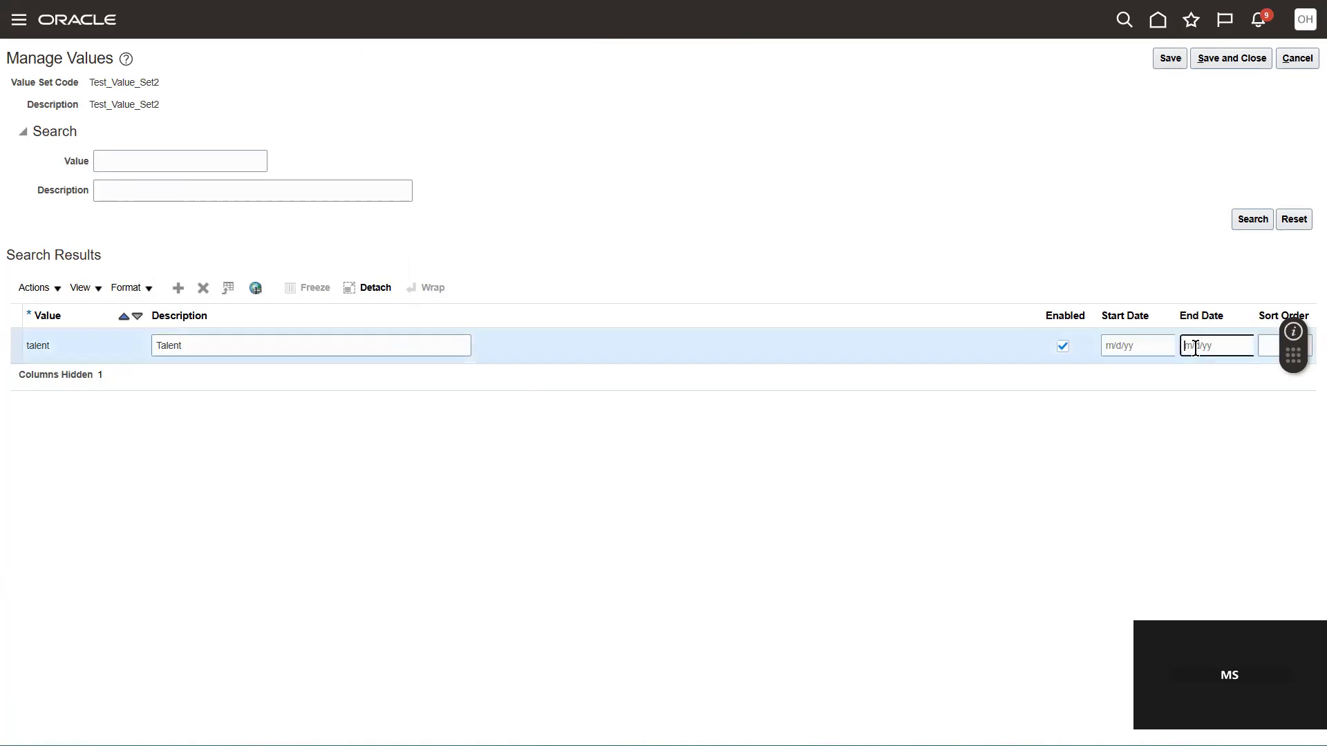
left_click(1268, 343)
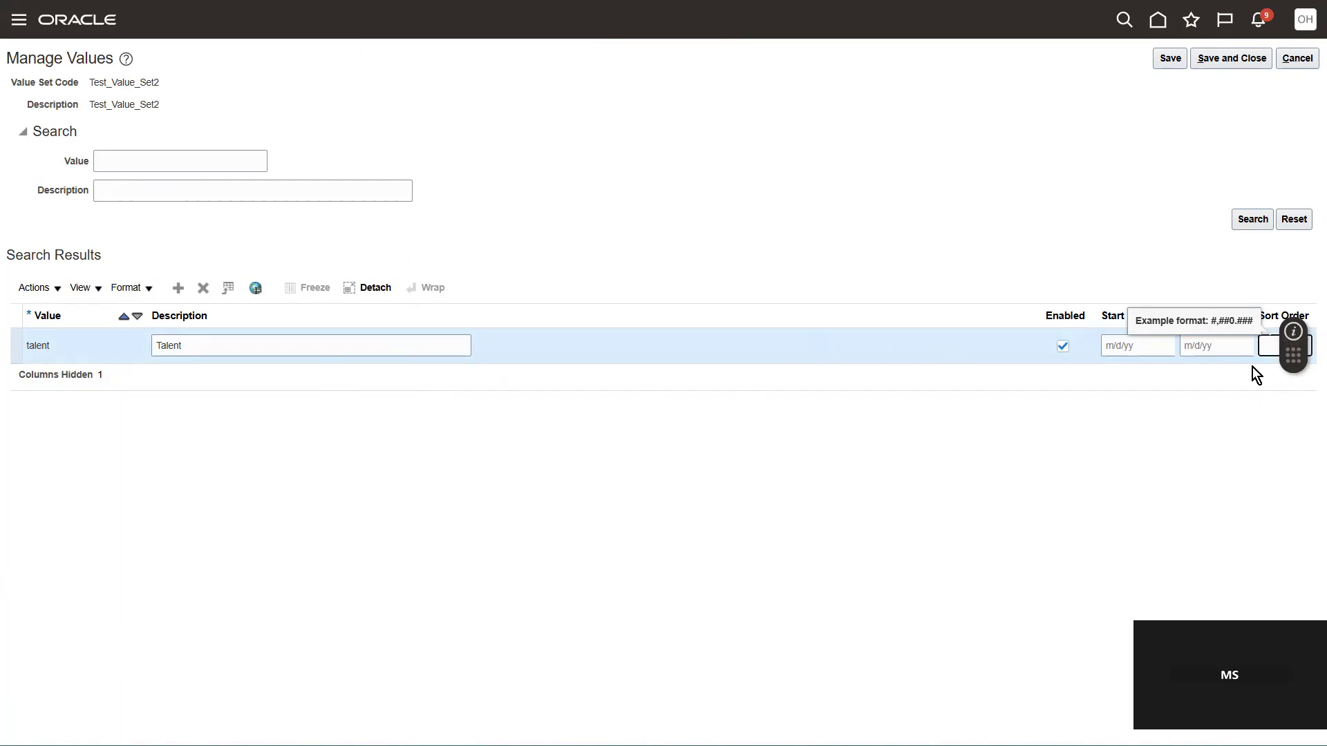
left_click(1234, 56)
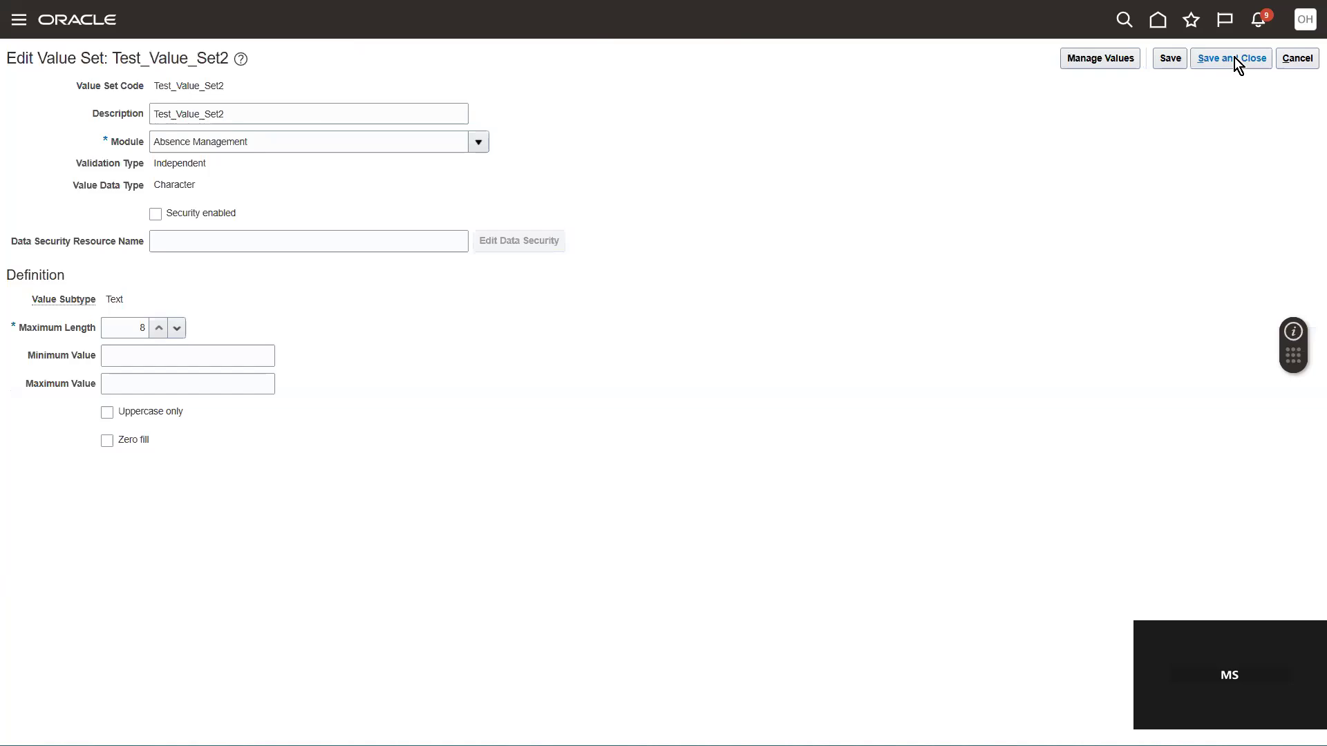
left_click(1234, 58)
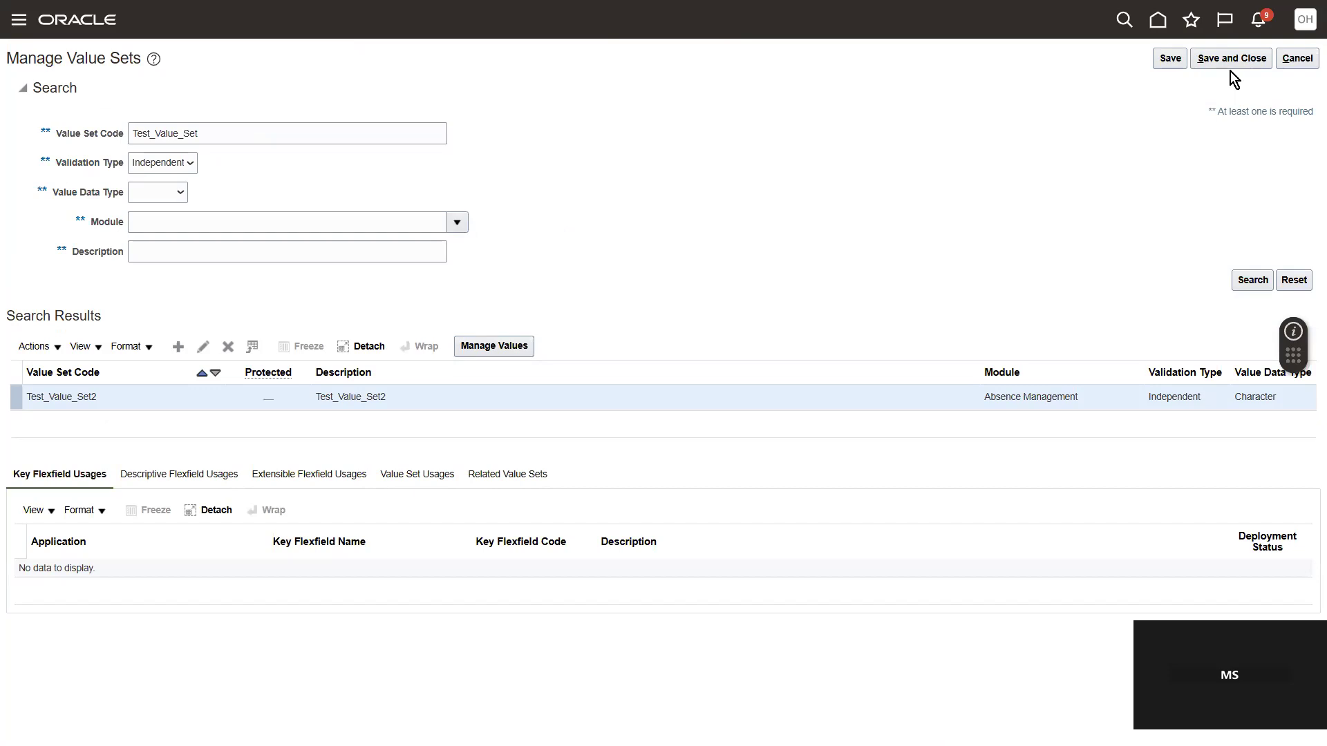
Step: Switch to the untitled Notepad file of pipe-delimited values and select the code Test_Value_Set in its first data row
key("alt+Tab")
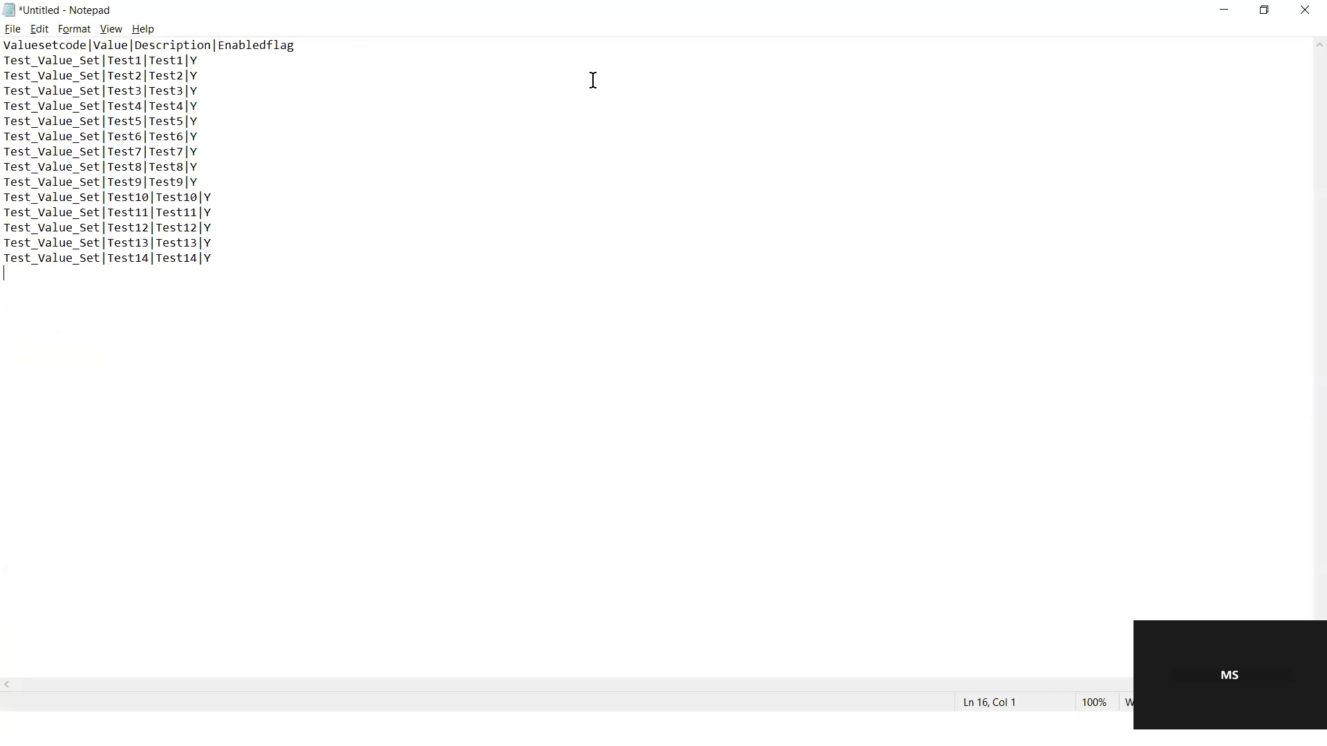
left_click(123, 133)
left_click_drag(5, 44, 275, 255)
left_click(275, 256)
left_click(102, 61)
left_click_drag(100, 61, 11, 61)
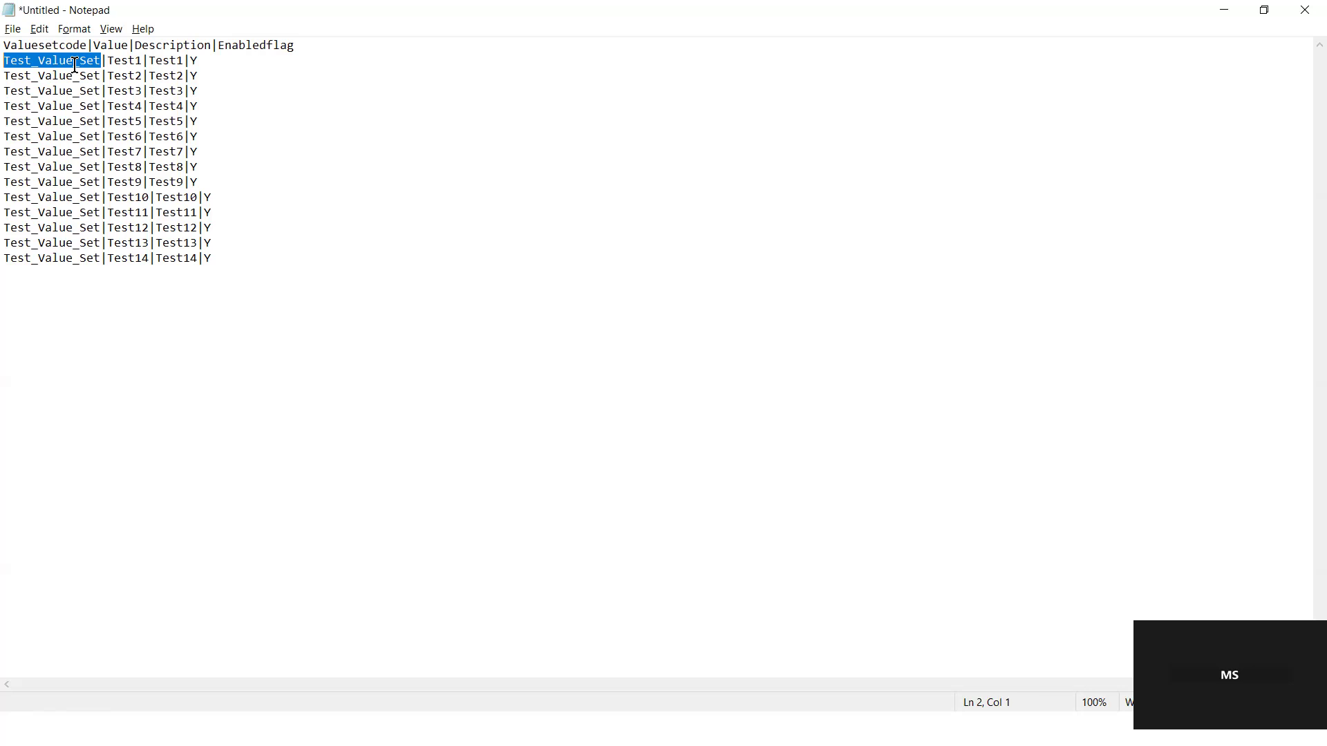
Step: Replace all occurrences of Test_Value_Set with Test_Value_Set2 in the file
key("ctrl+f")
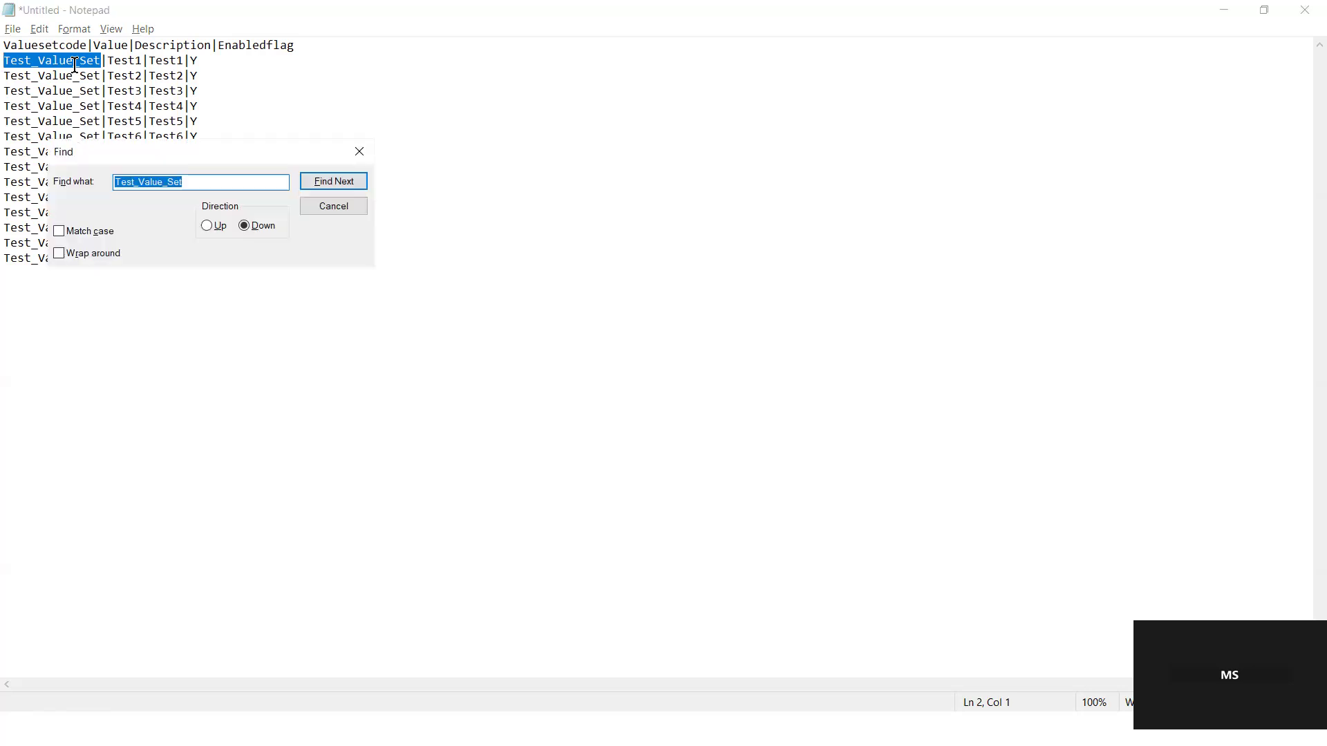
left_click(363, 148)
key("ctrl+h")
key("ctrl+c")
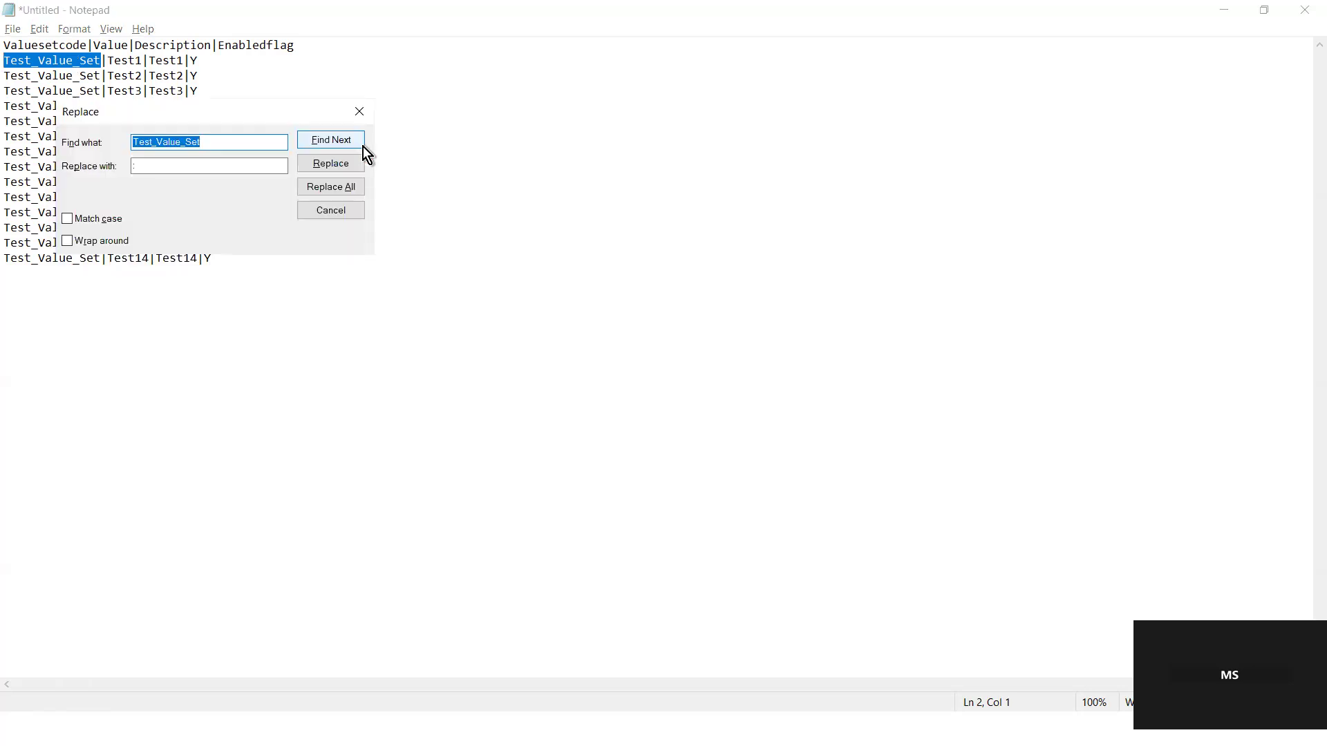
left_click(197, 167)
key("ctrl+v")
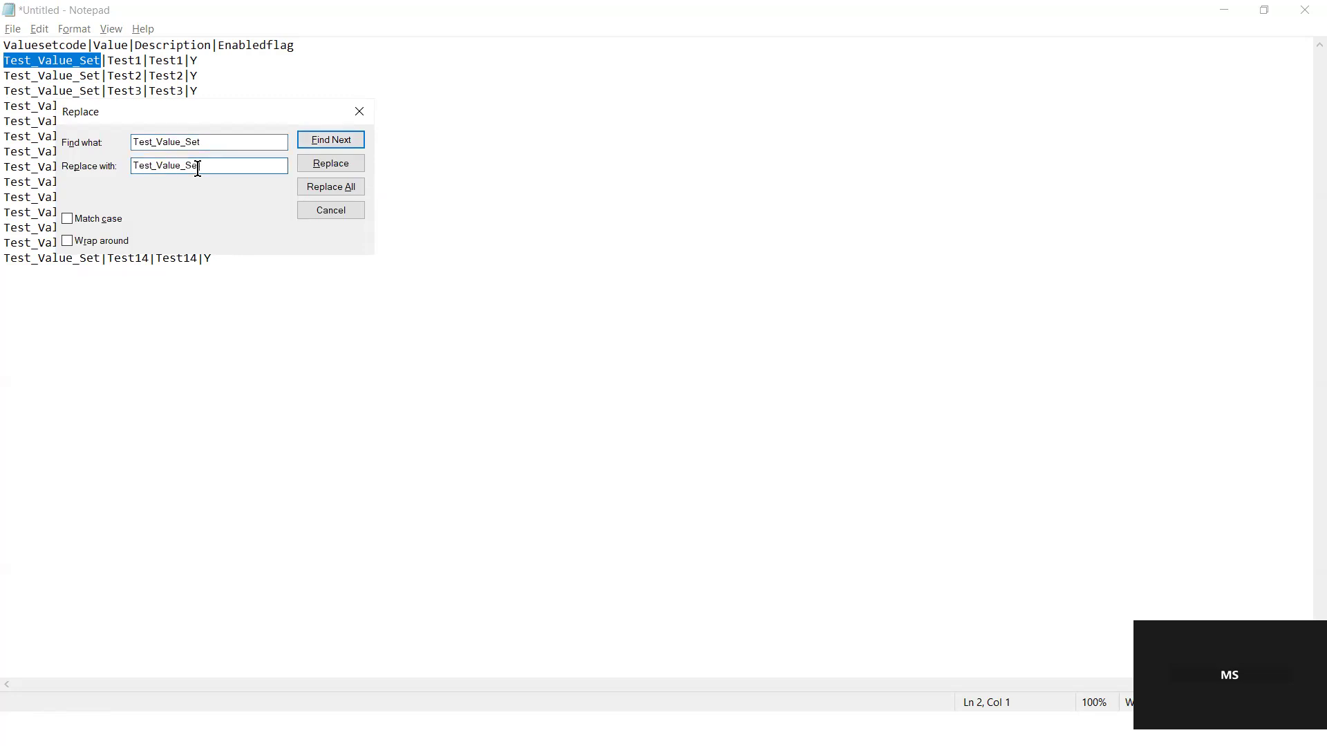
type("2")
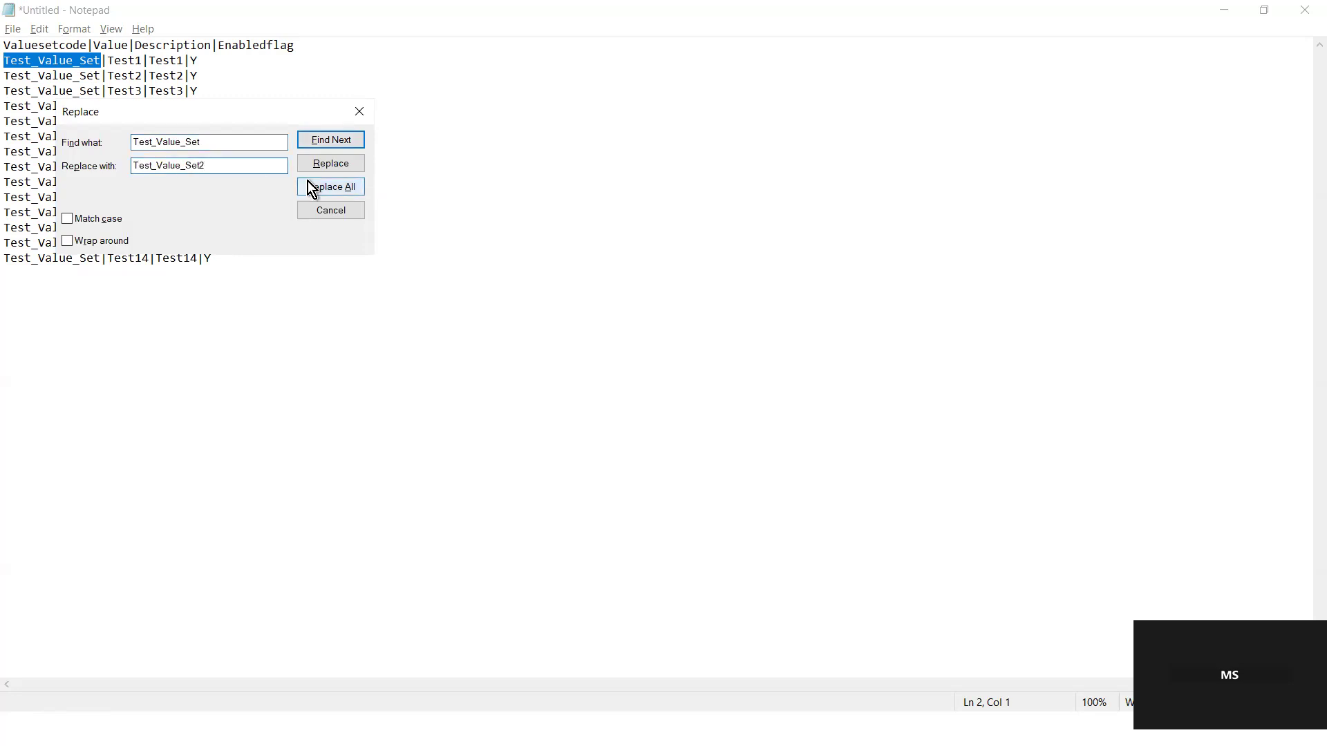
left_click(325, 192)
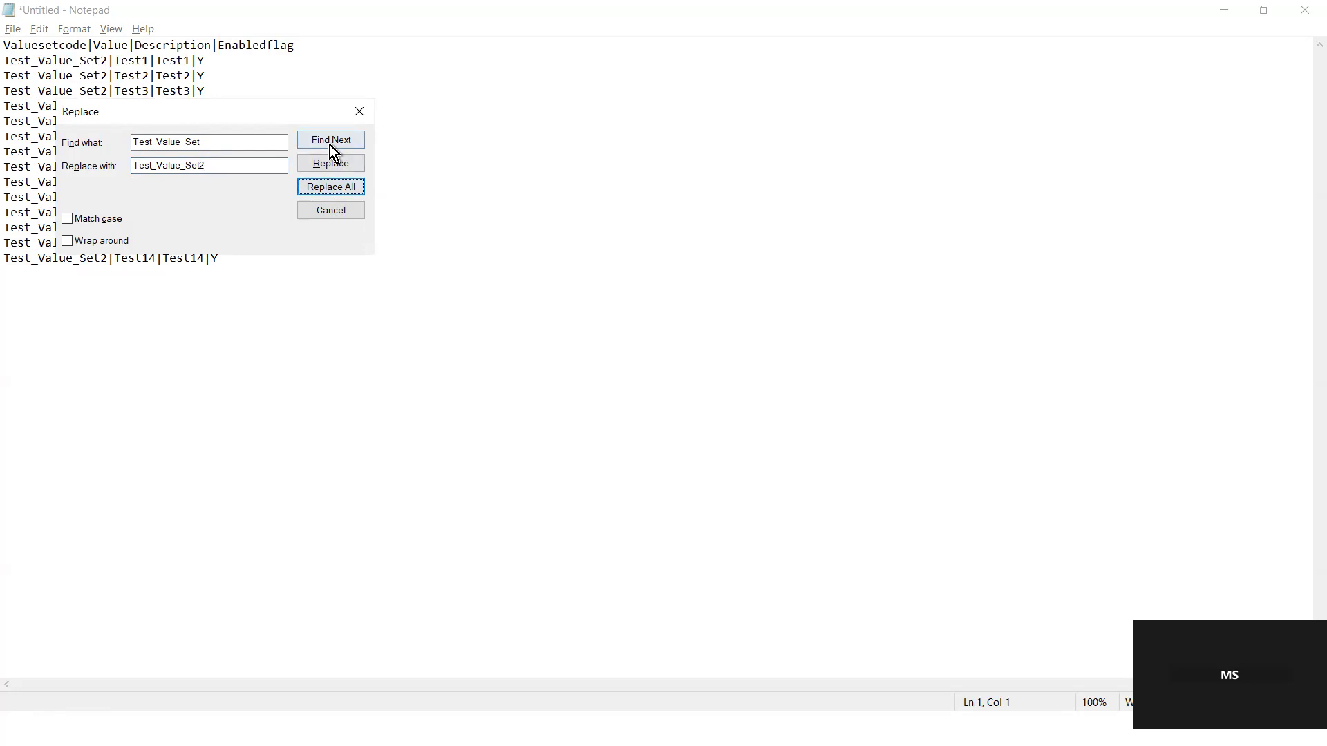
left_click_drag(335, 114, 375, 388)
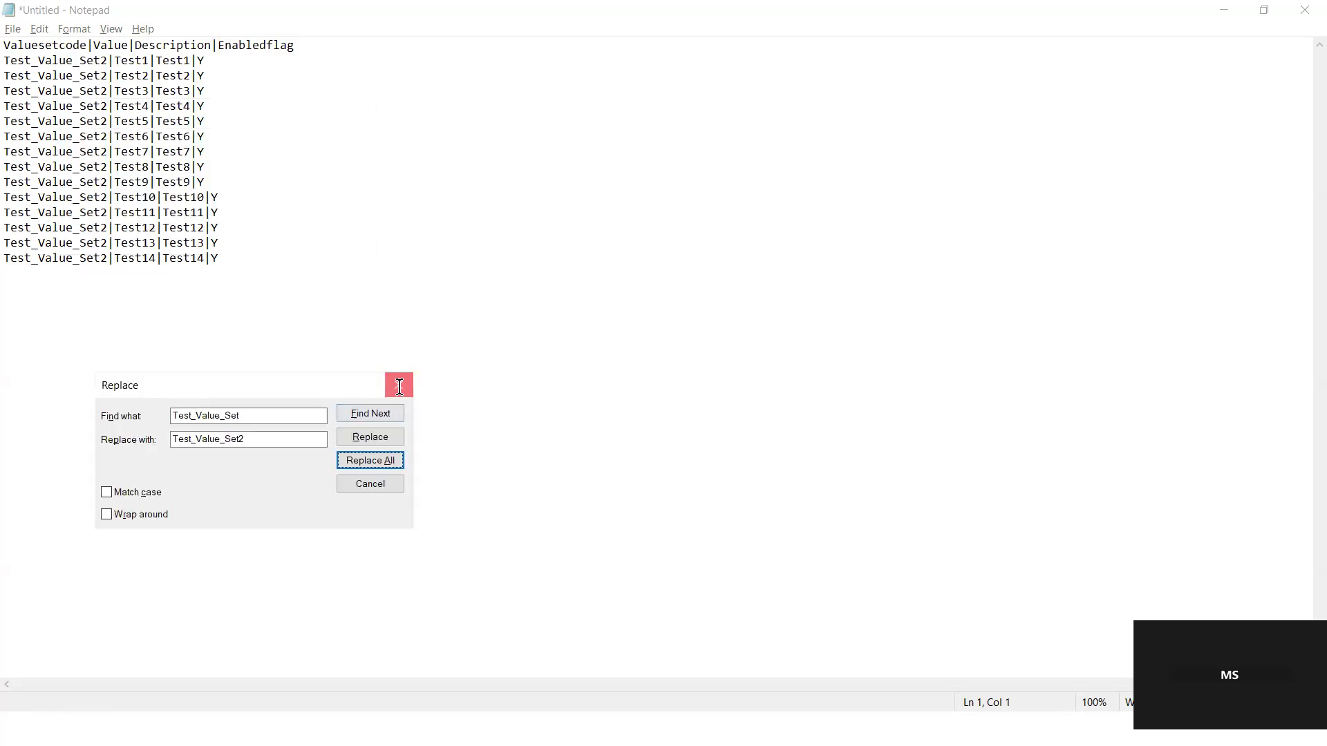
left_click(399, 387)
left_click(272, 289)
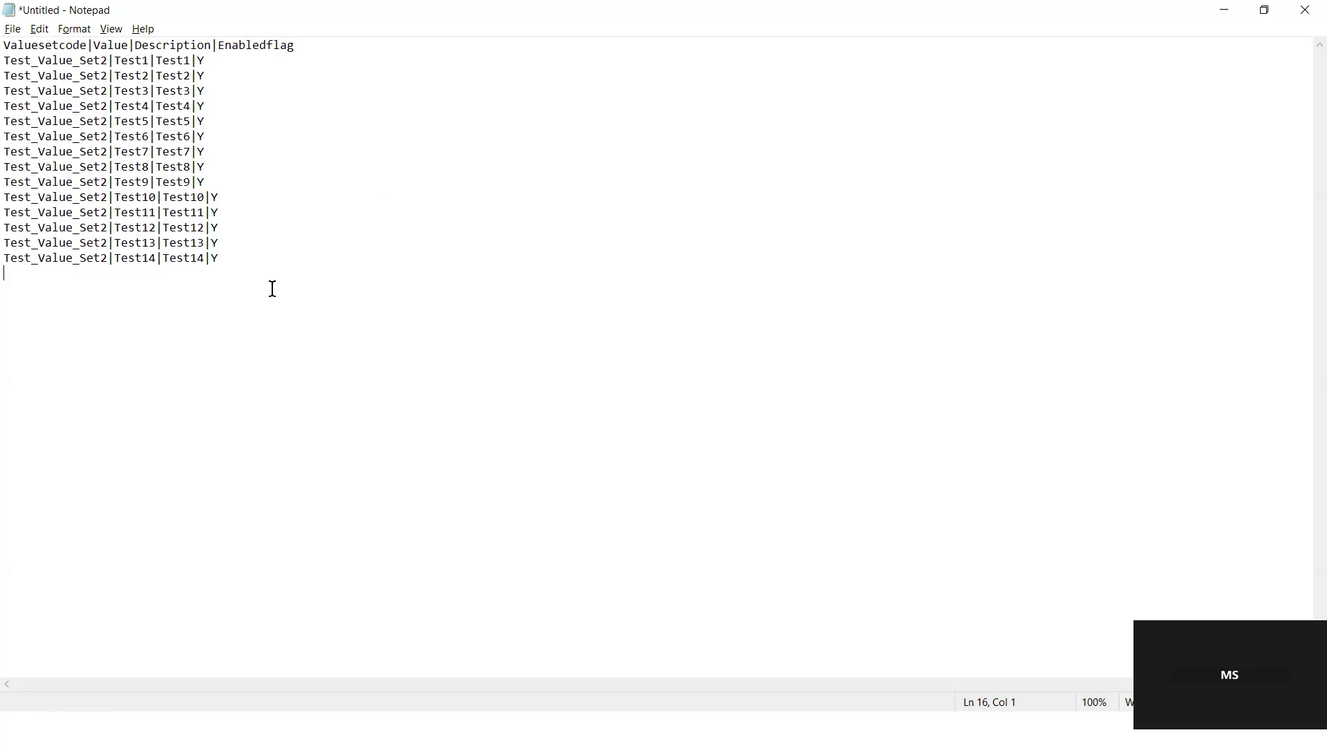
Step: Review the header columns and data rows of the pipe-delimited value file
double_click(36, 44)
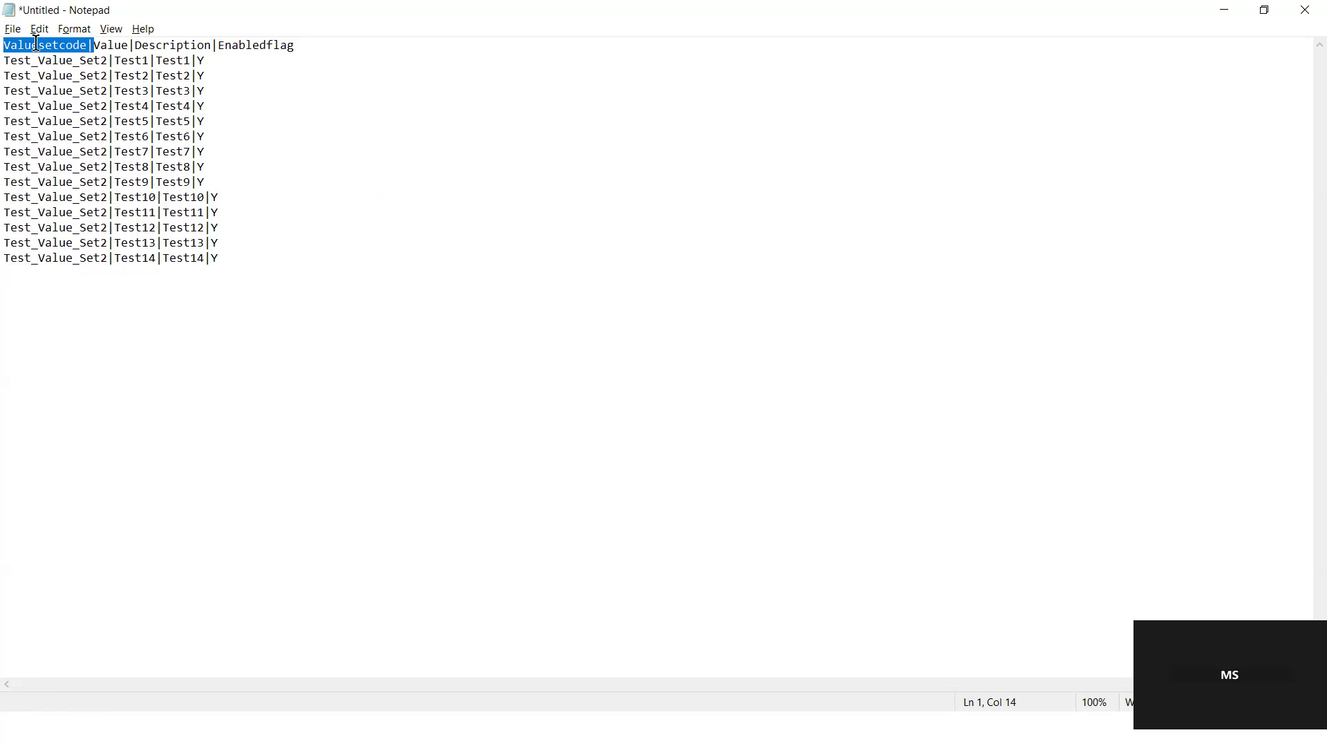
double_click(109, 45)
double_click(156, 45)
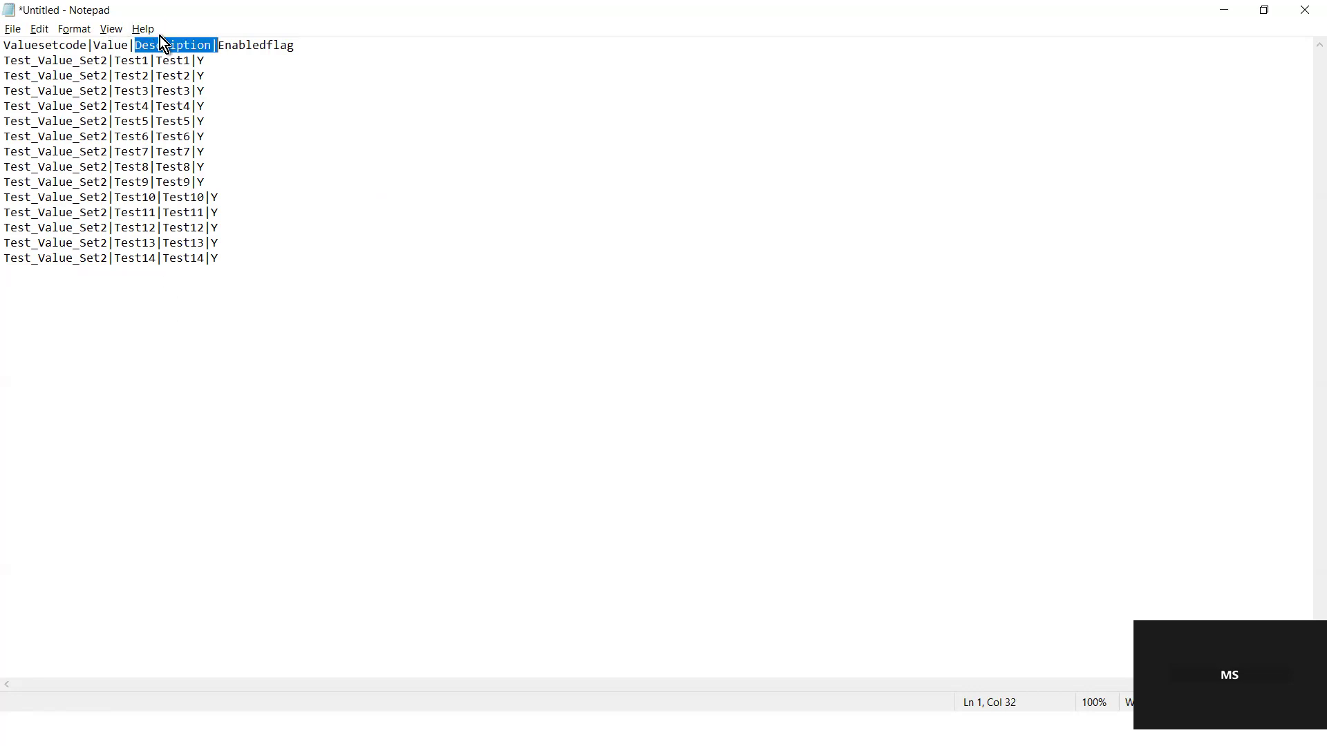
double_click(200, 61)
left_click(206, 256)
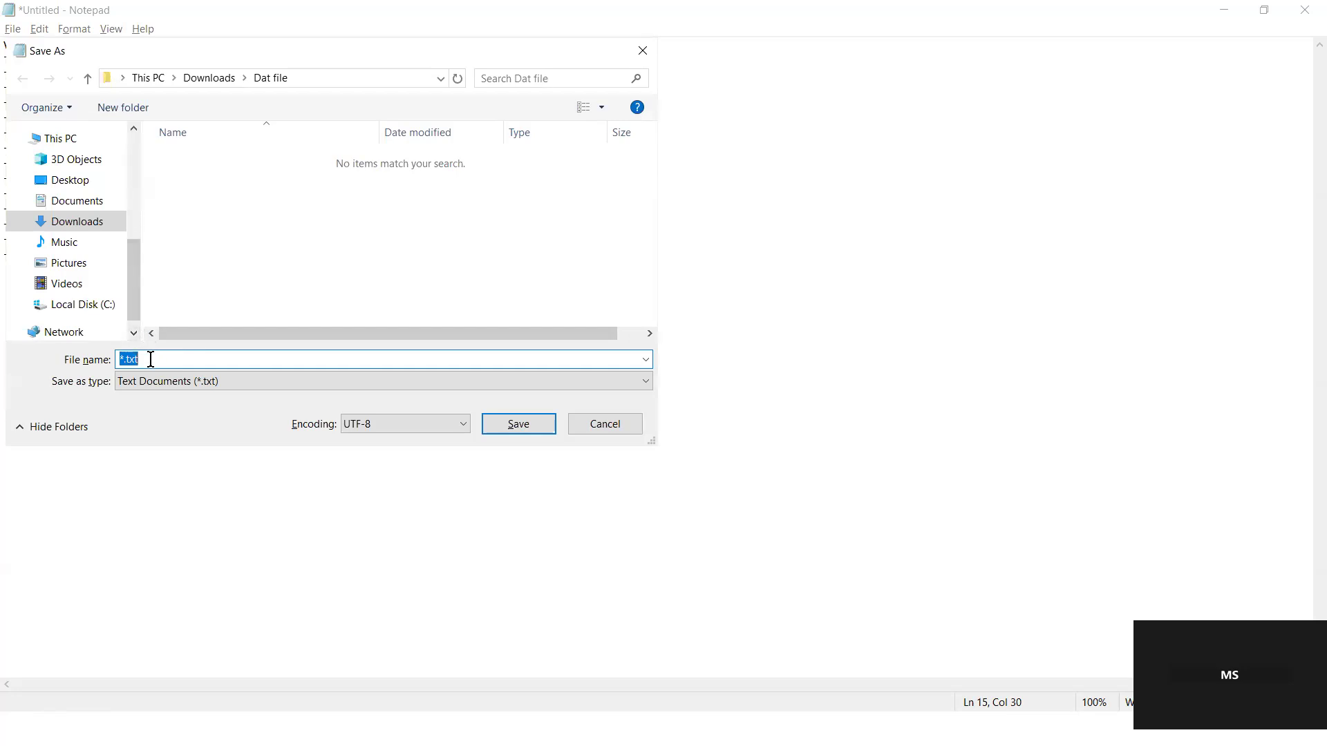
Step: Save the file to the Desktop as Valuesetvalue.dat
type("Valuesetvalue.dat")
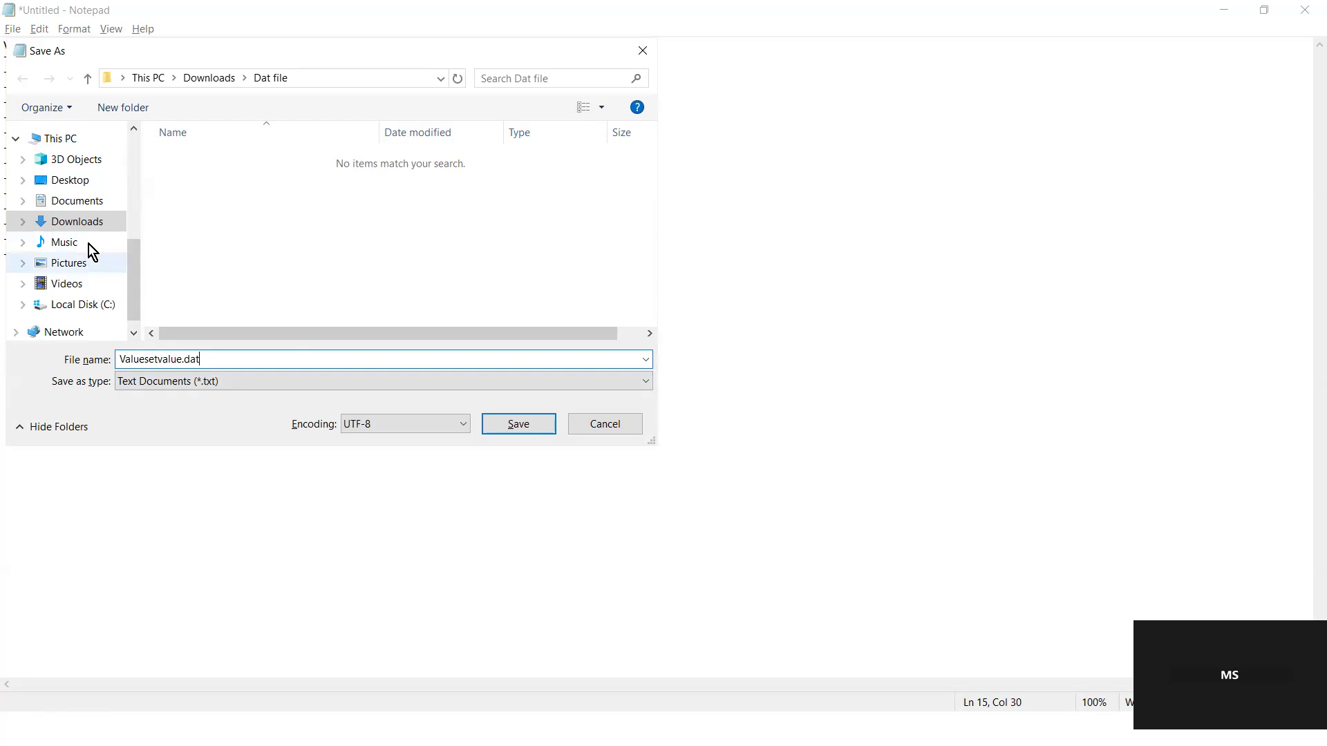
left_click(75, 181)
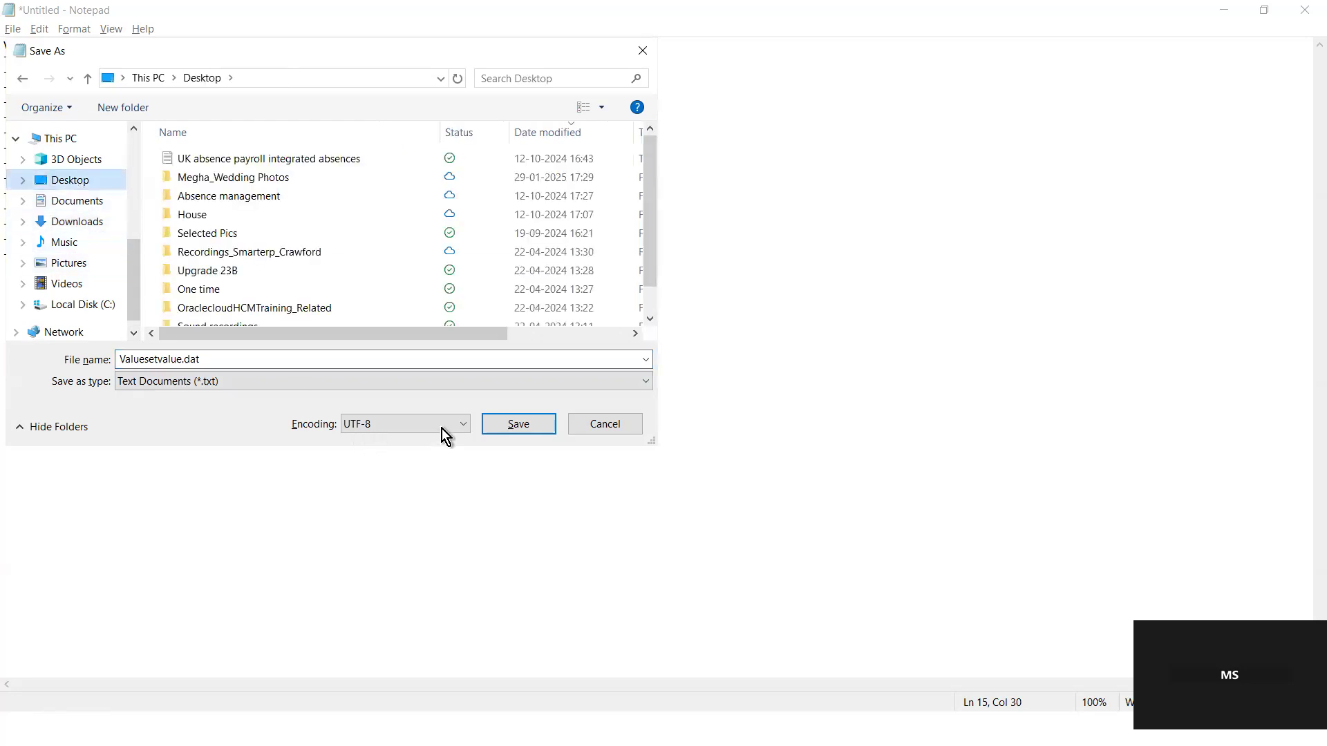
left_click(518, 424)
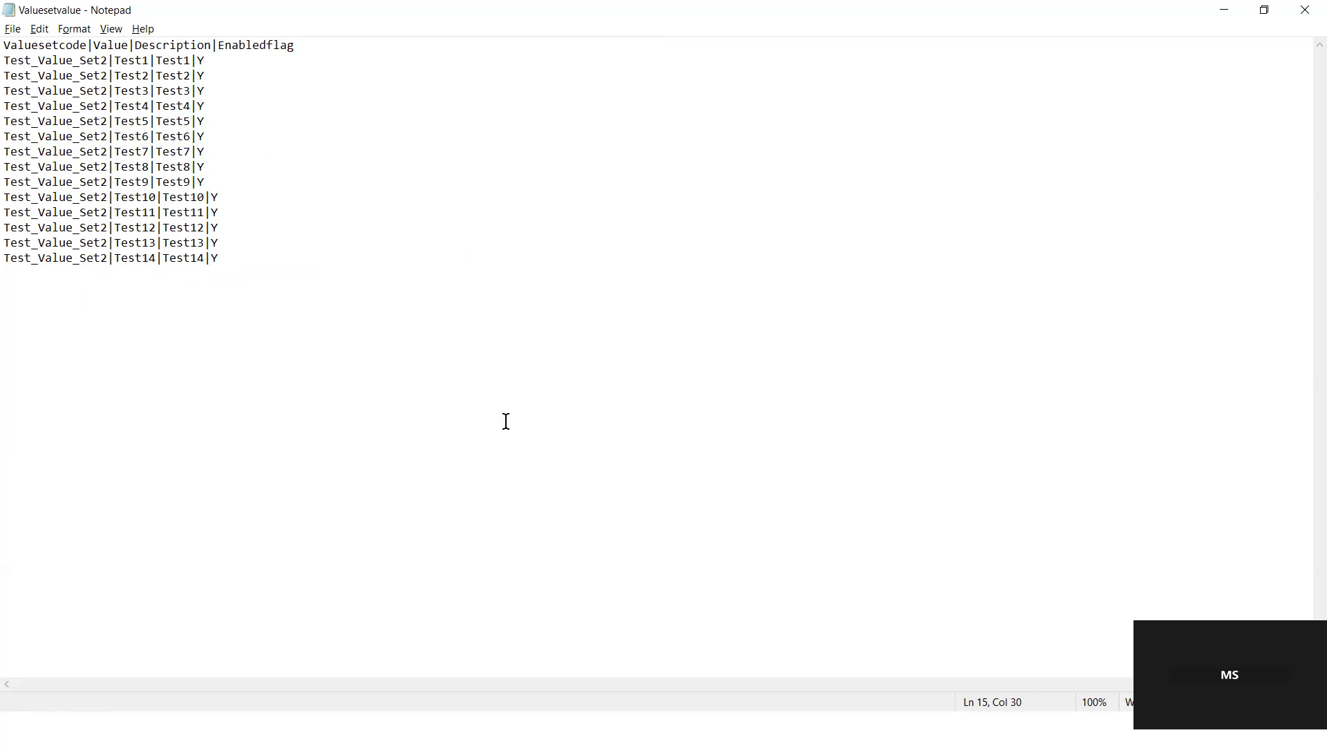
Step: Switch back to Oracle and open File Import and Export from the Tools group
key("alt+Tab")
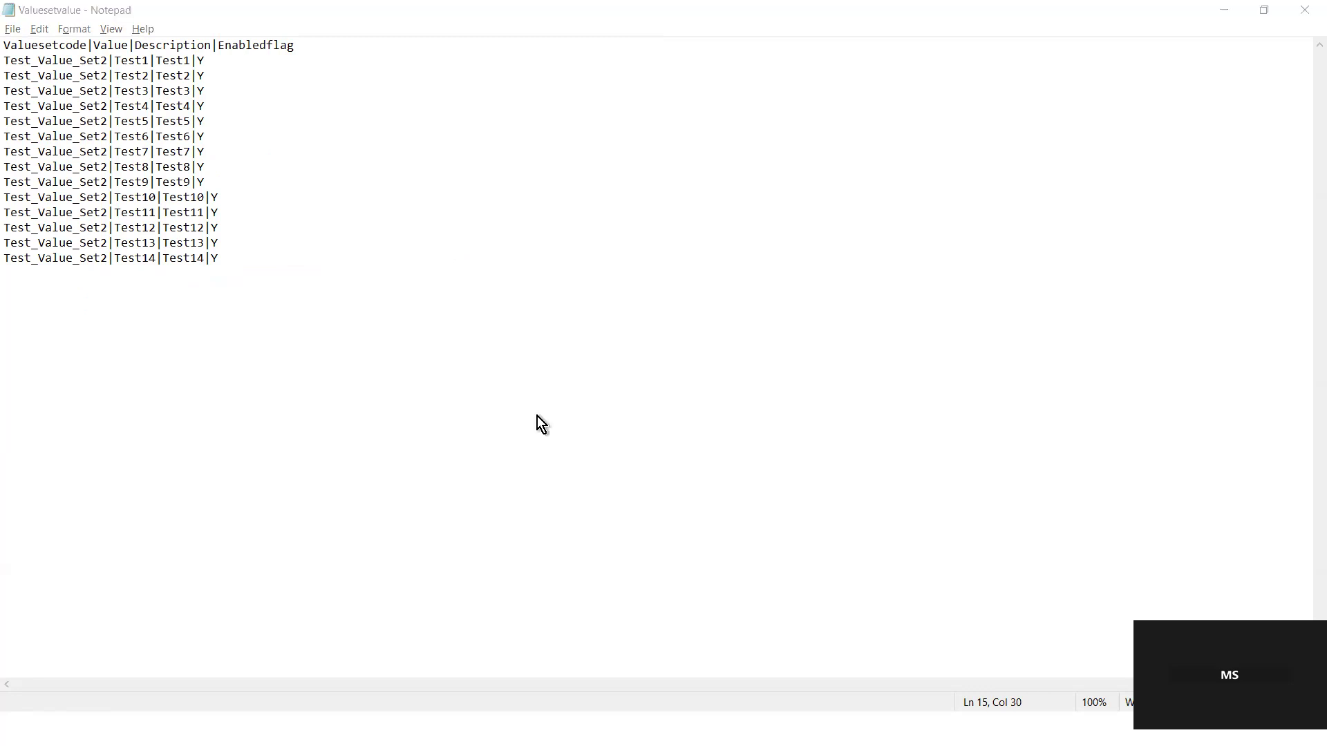
left_click(1304, 10)
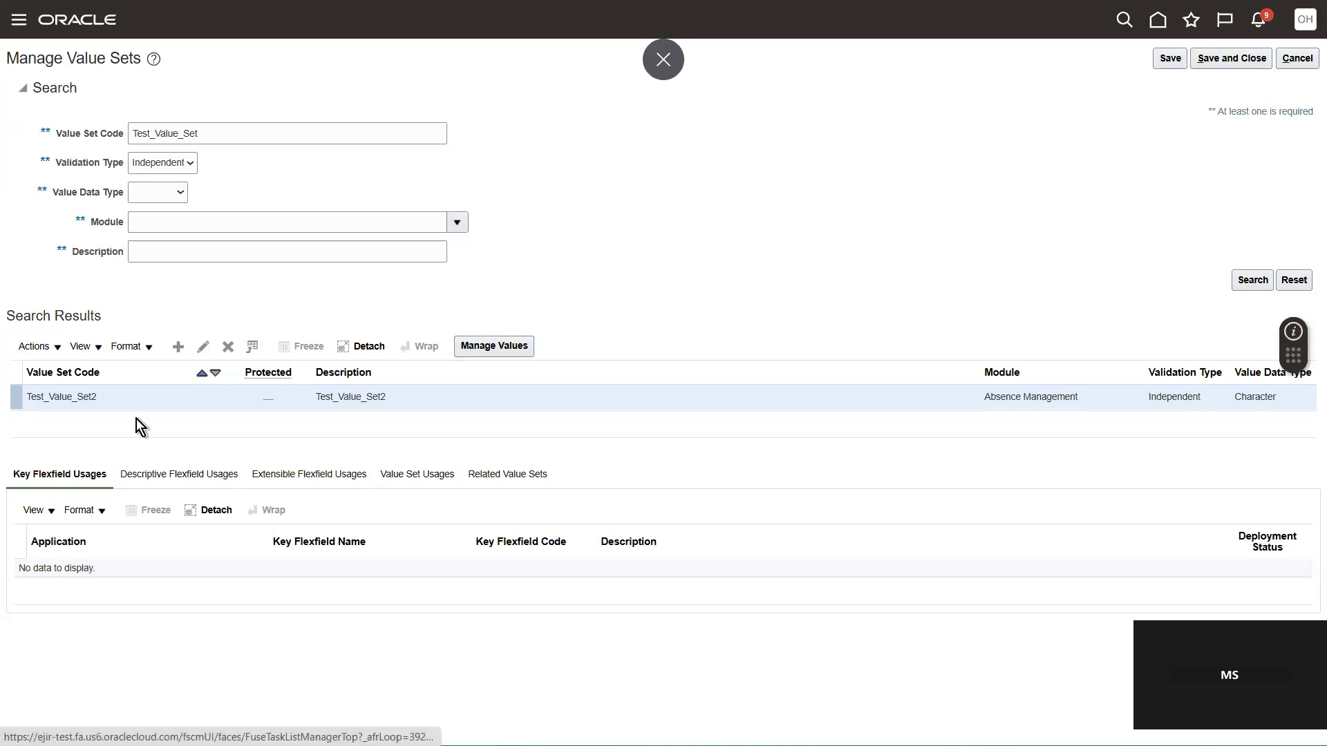
left_click_drag(601, 467, 619, 671)
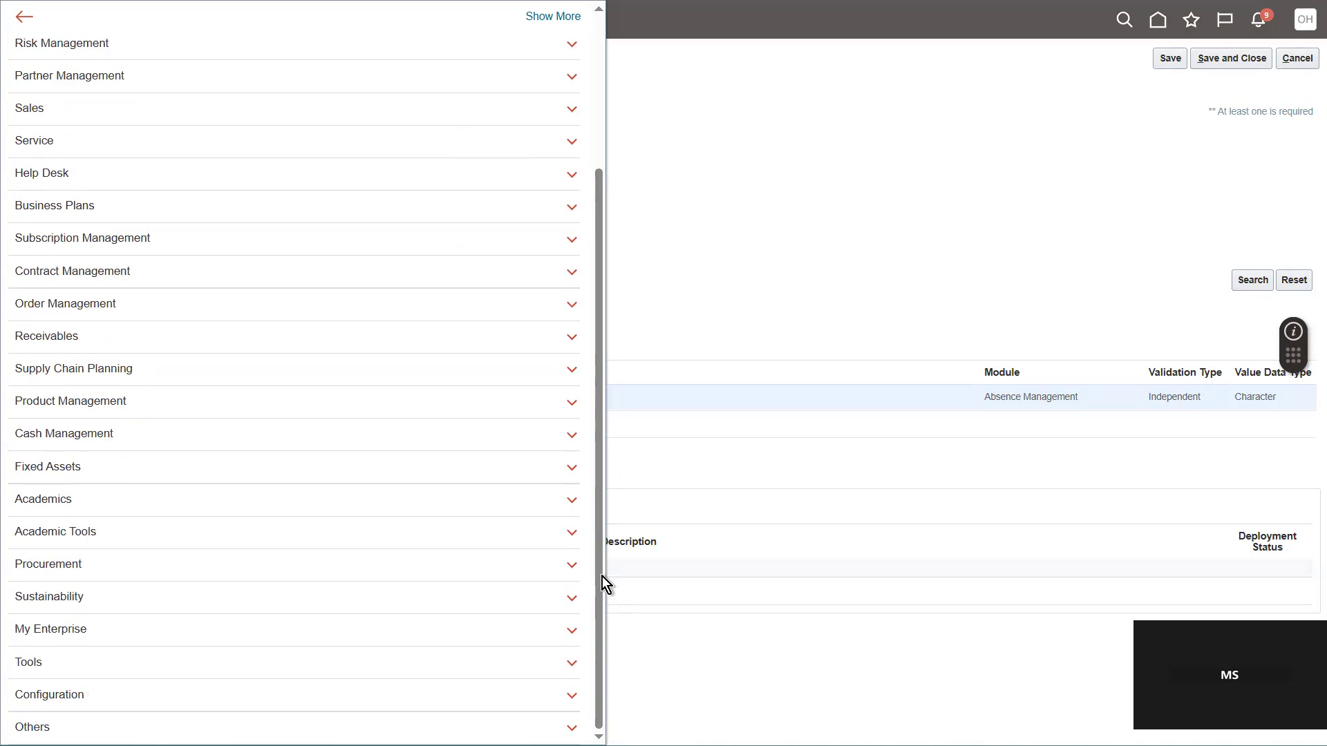
left_click(545, 662)
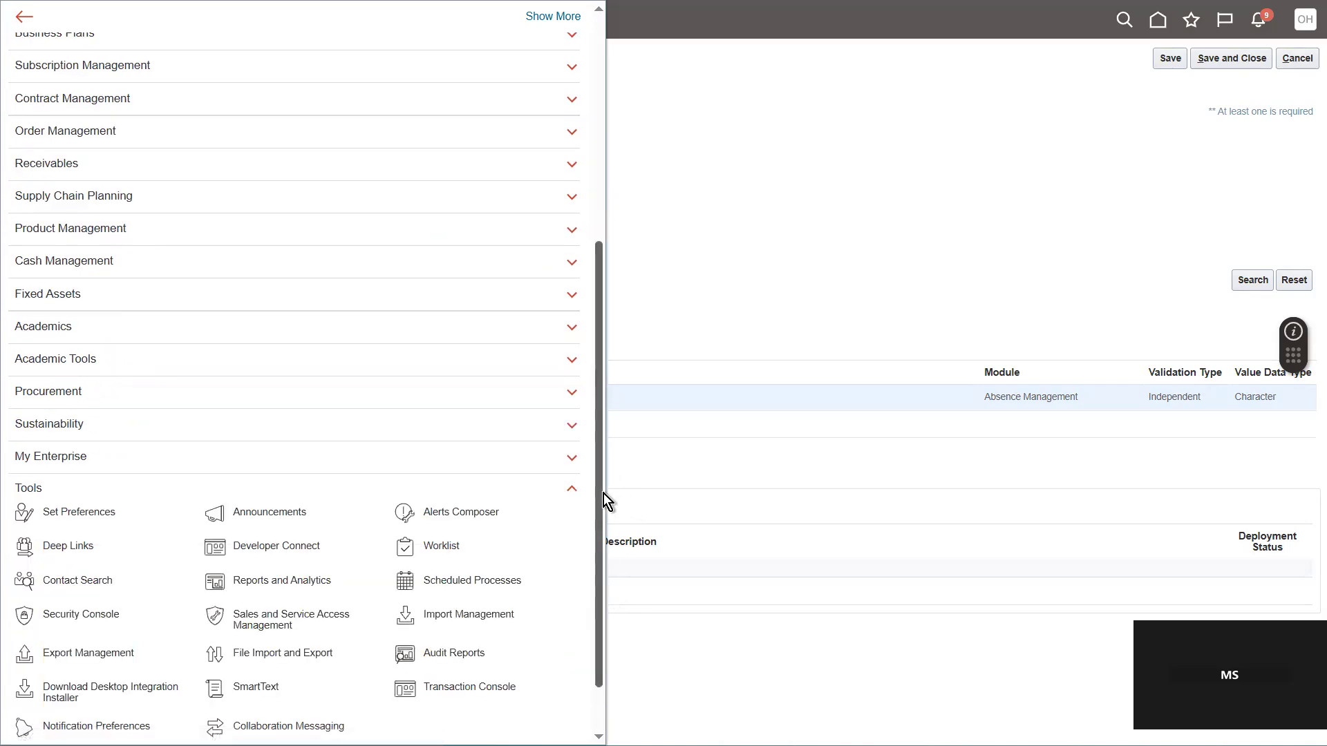
scroll(599, 495, "down", 1)
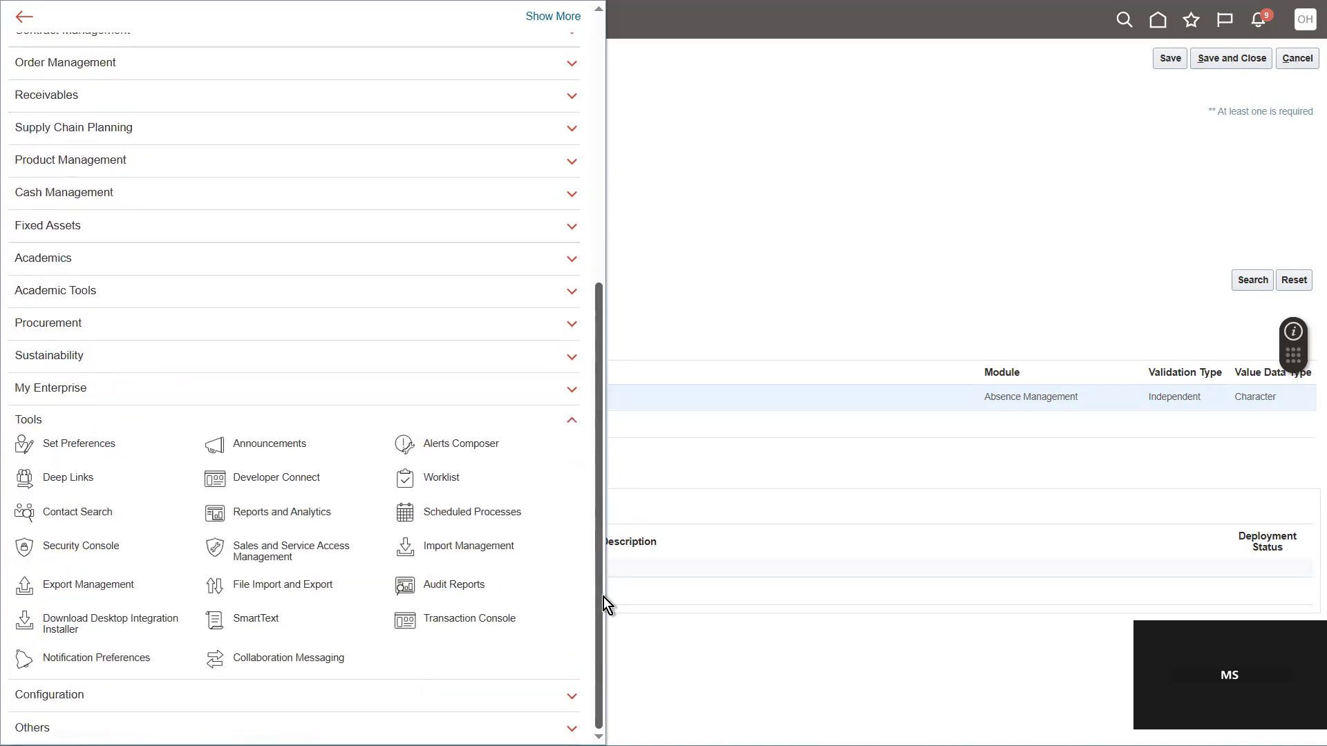
left_click(274, 585)
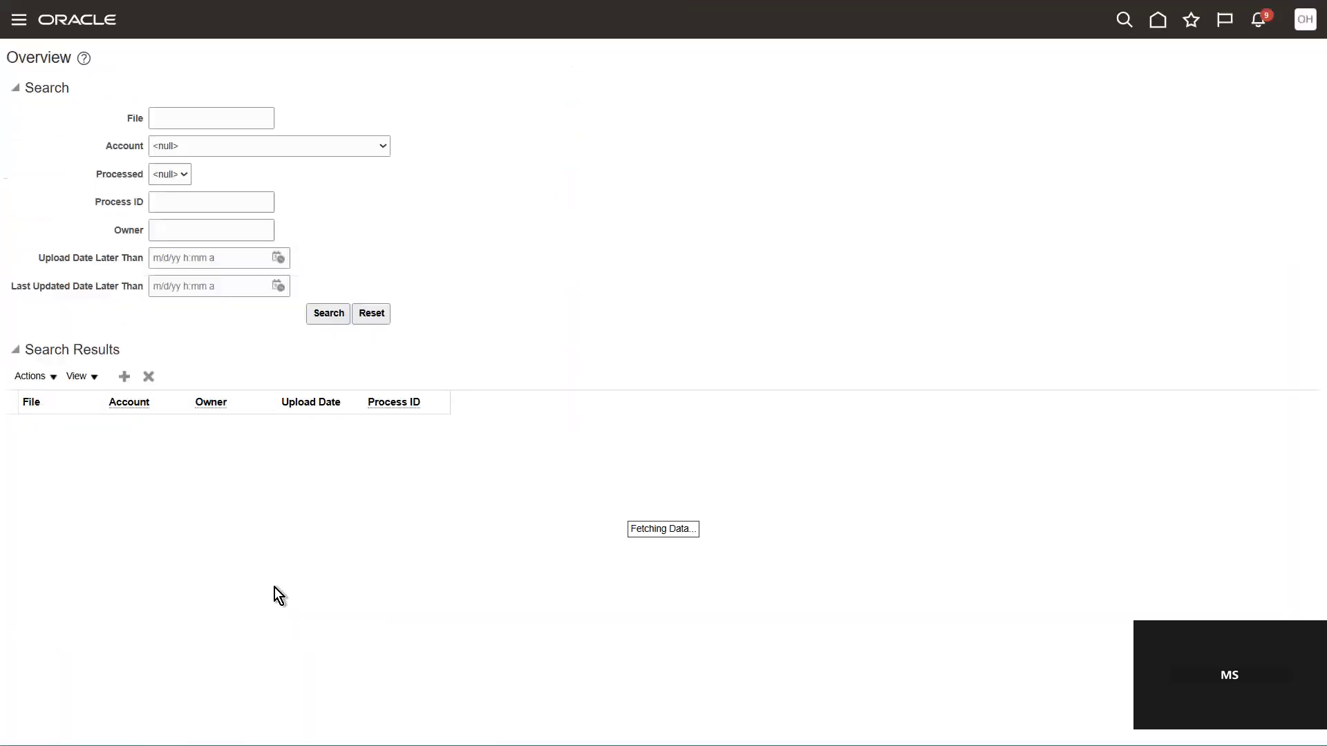
Step: Start a new file upload with Valuesetvalue.dat and set its account to hcm/dataloader/import
left_click(125, 377)
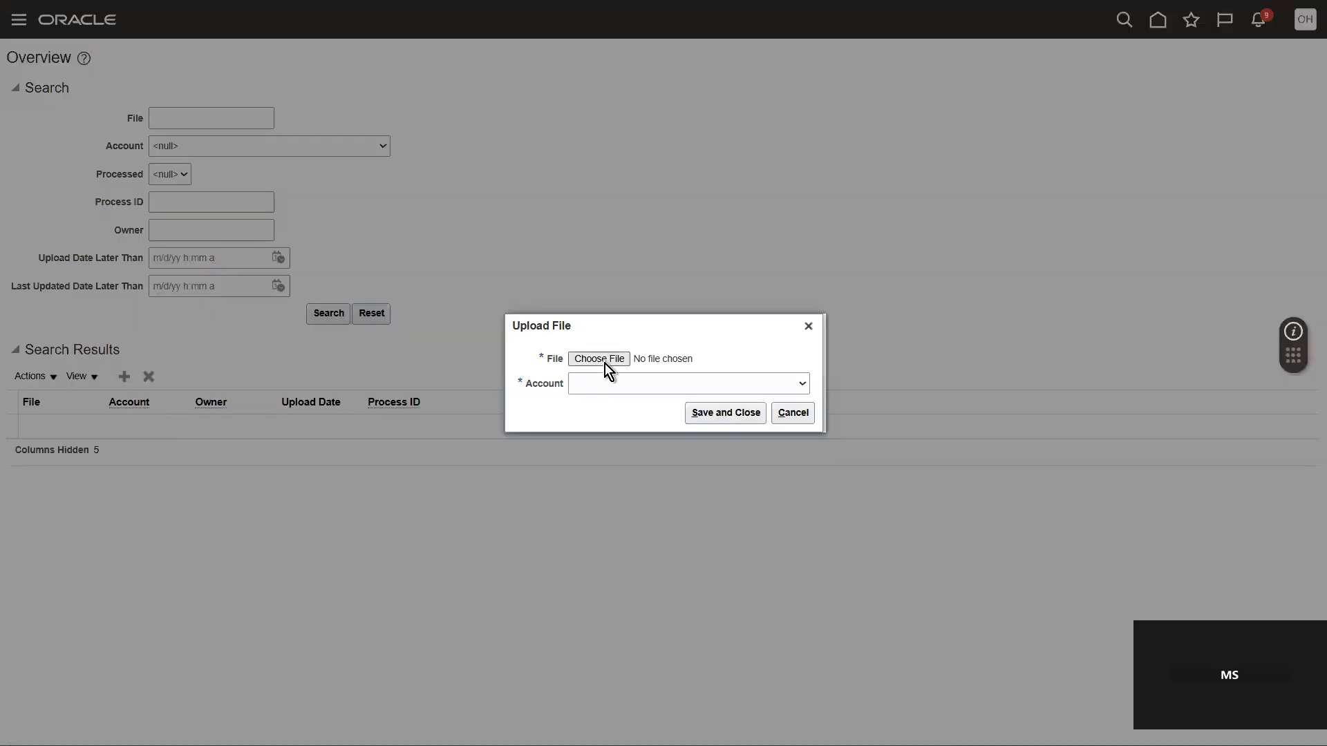
left_click(598, 359)
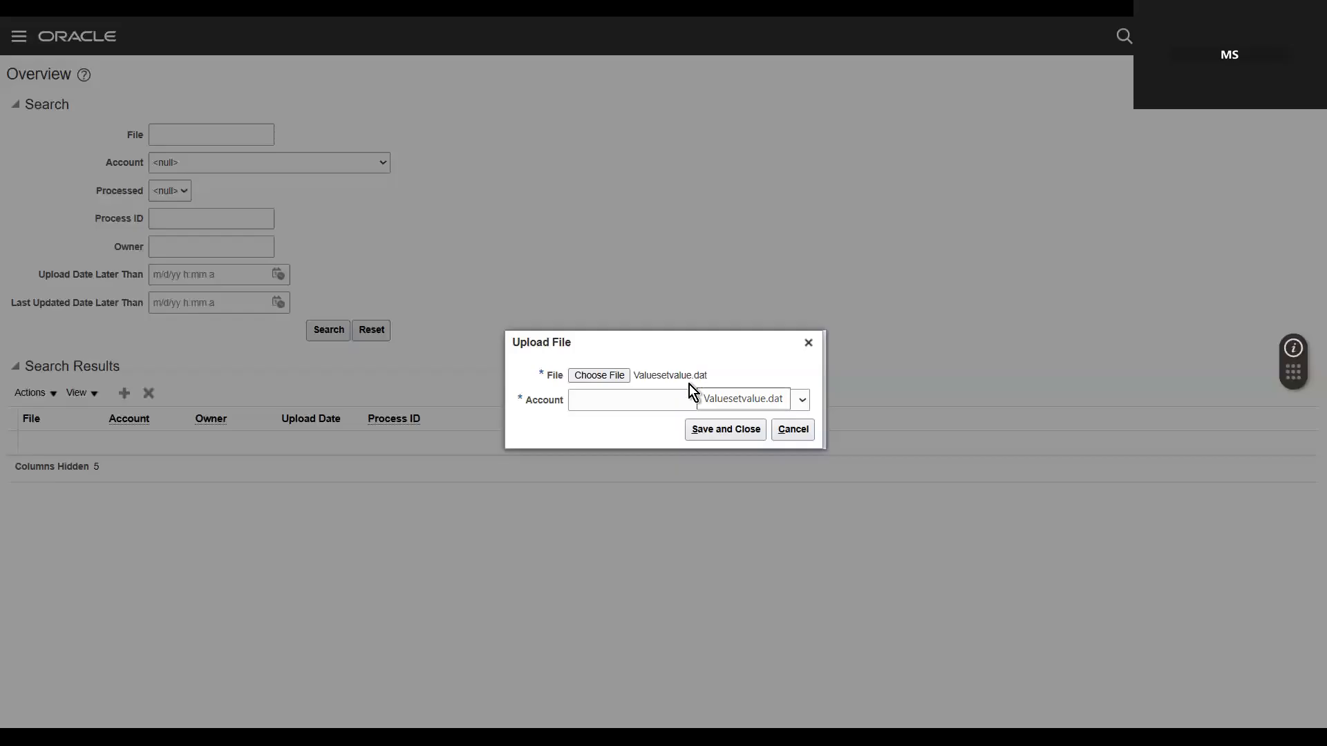
left_click(806, 390)
scroll(815, 364, "down", 5)
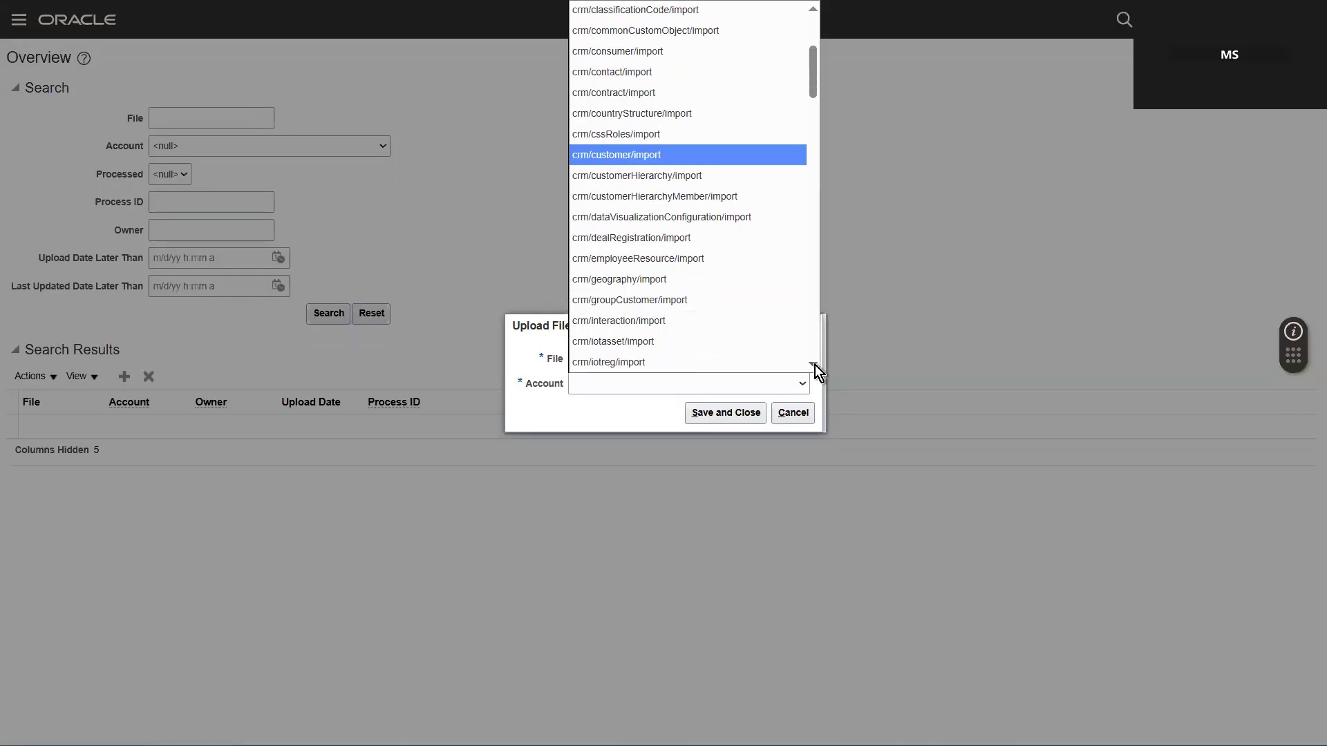
scroll(815, 364, "down", 12)
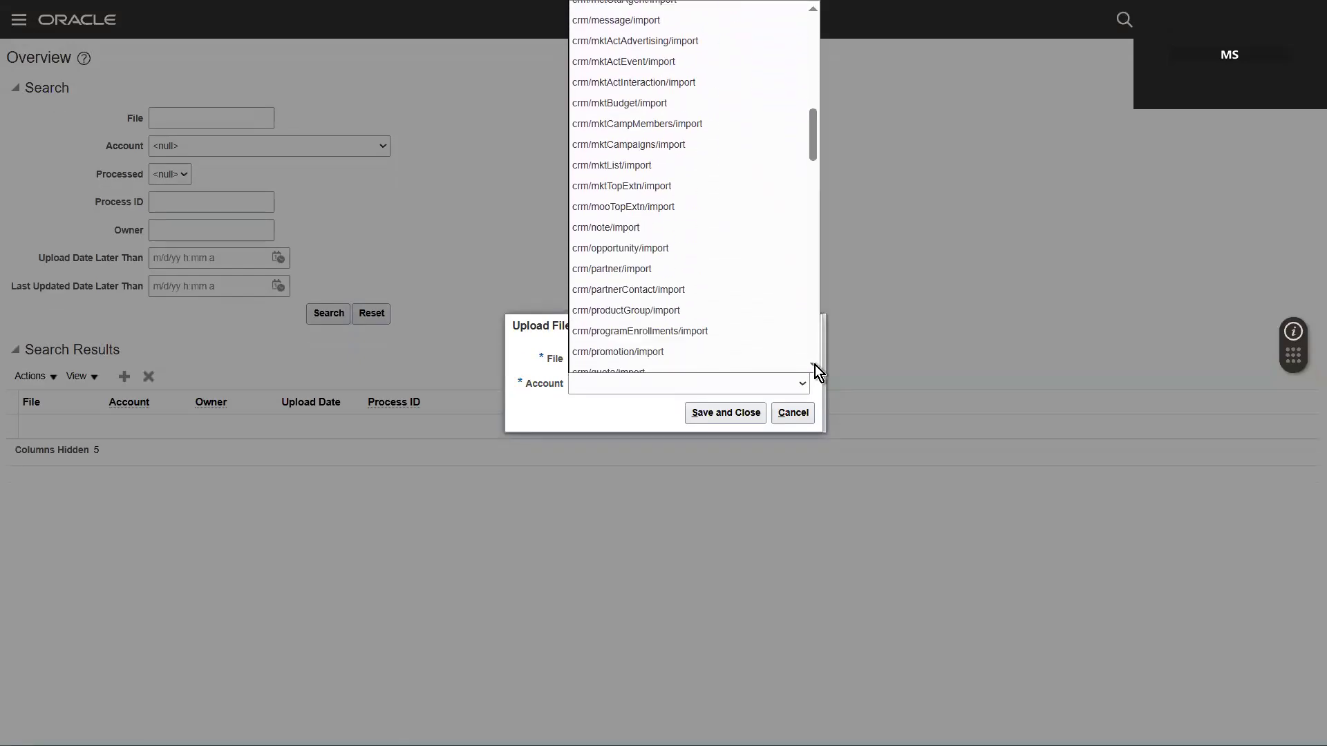
left_click_drag(815, 174, 803, 249)
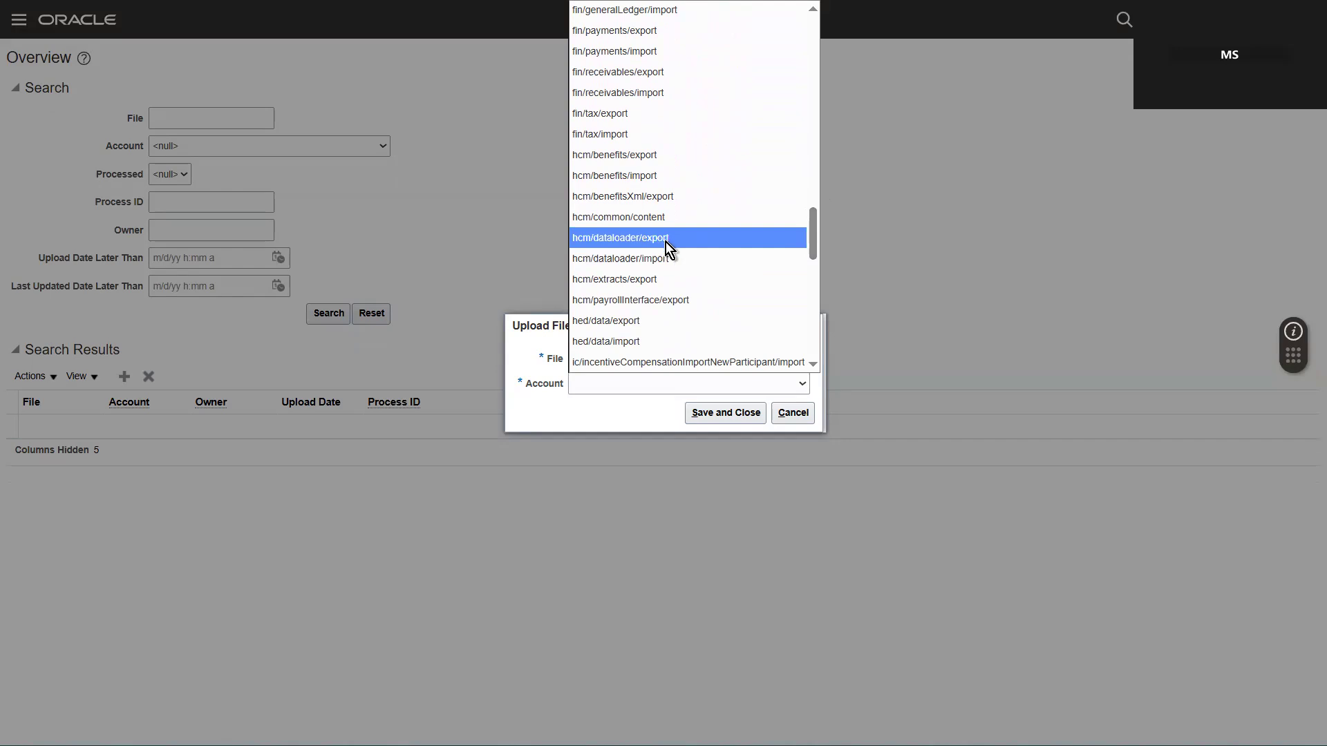
left_click(665, 260)
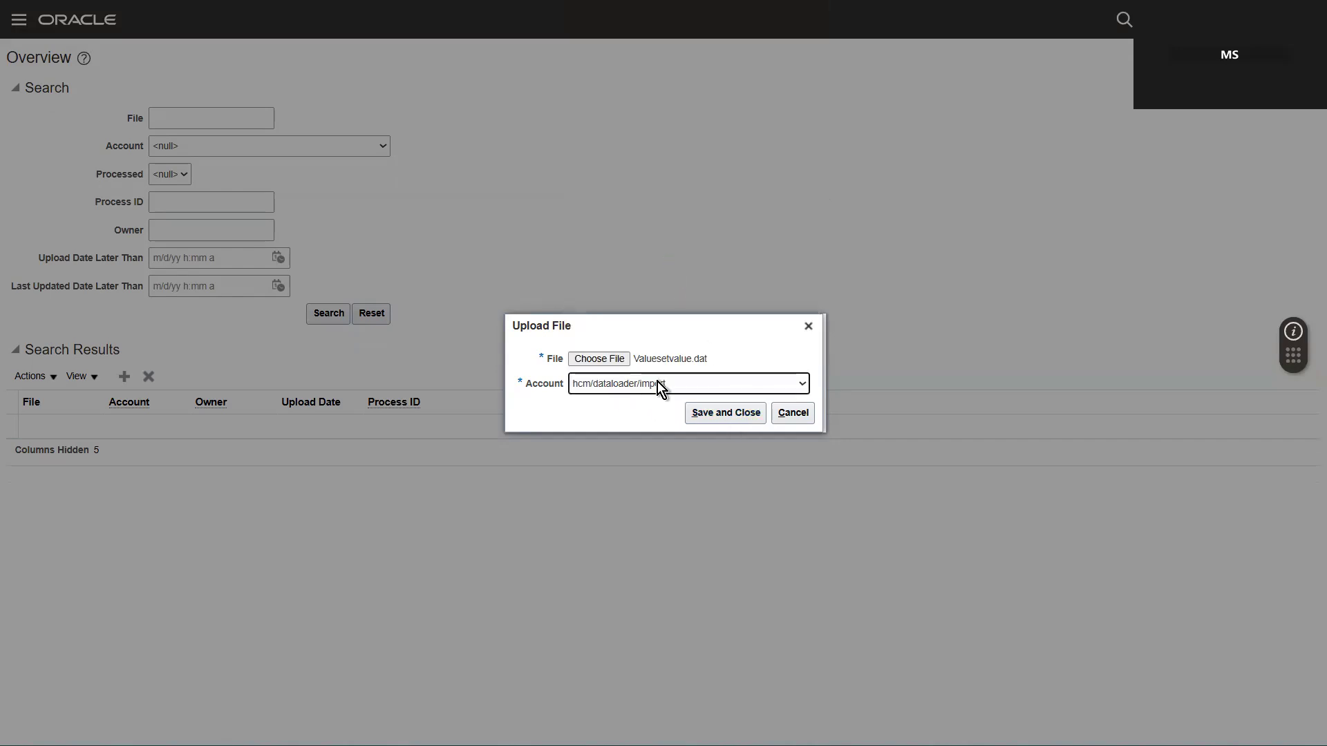
Step: Save the upload of Valuesetvalue.dat to the hcm/dataloader/import account
left_click(719, 413)
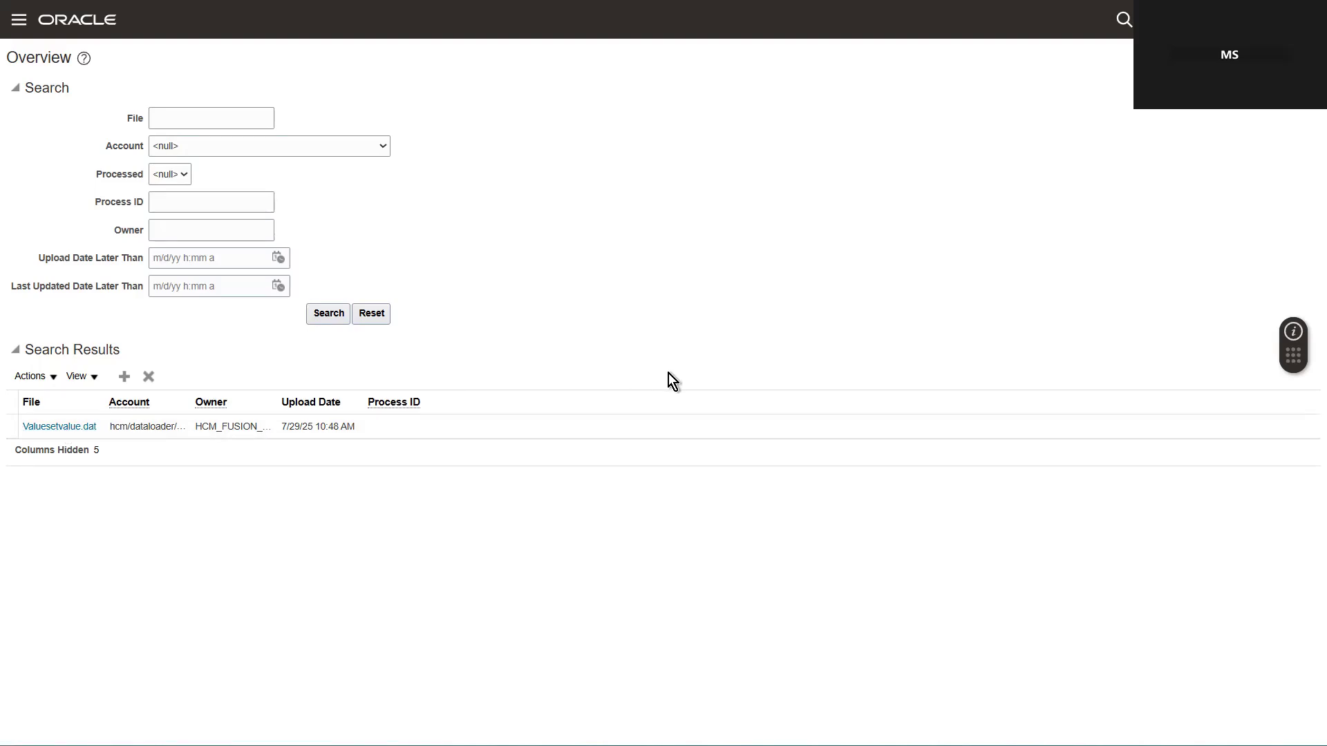
left_click(43, 376)
left_click(56, 402)
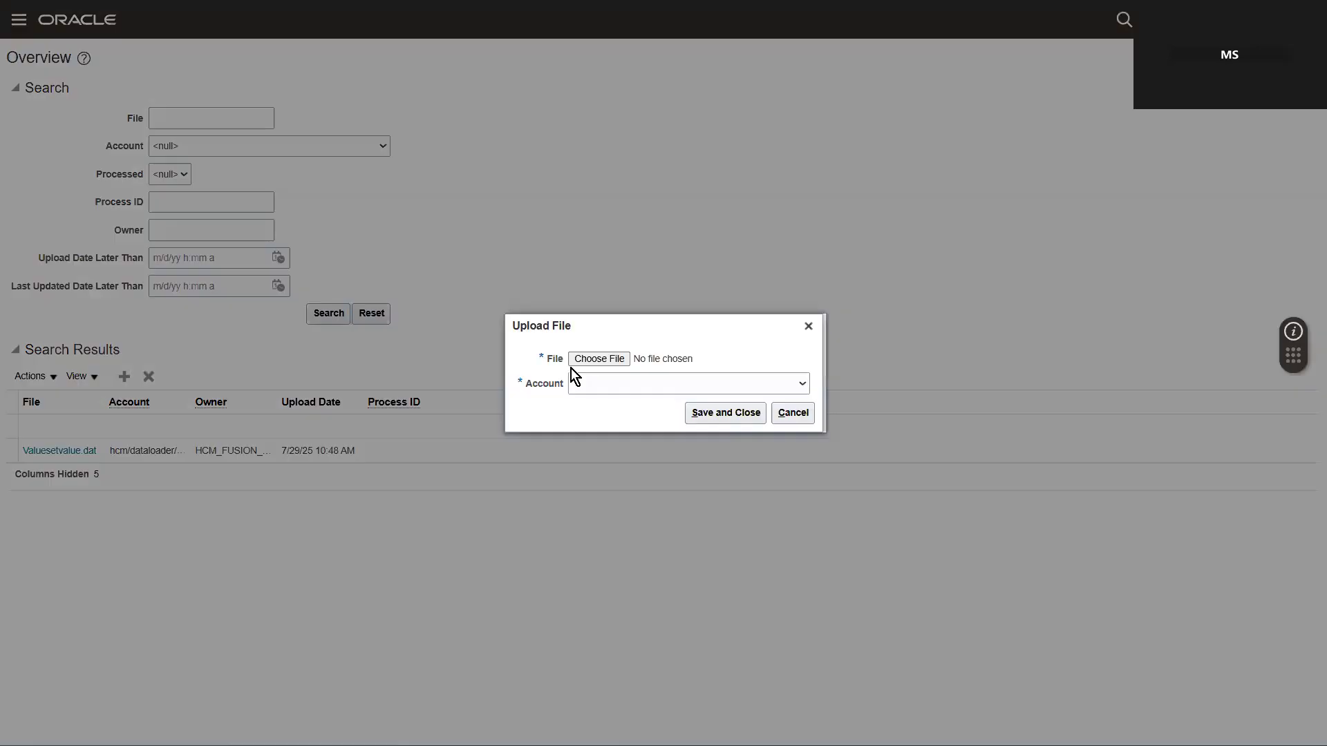
left_click(808, 327)
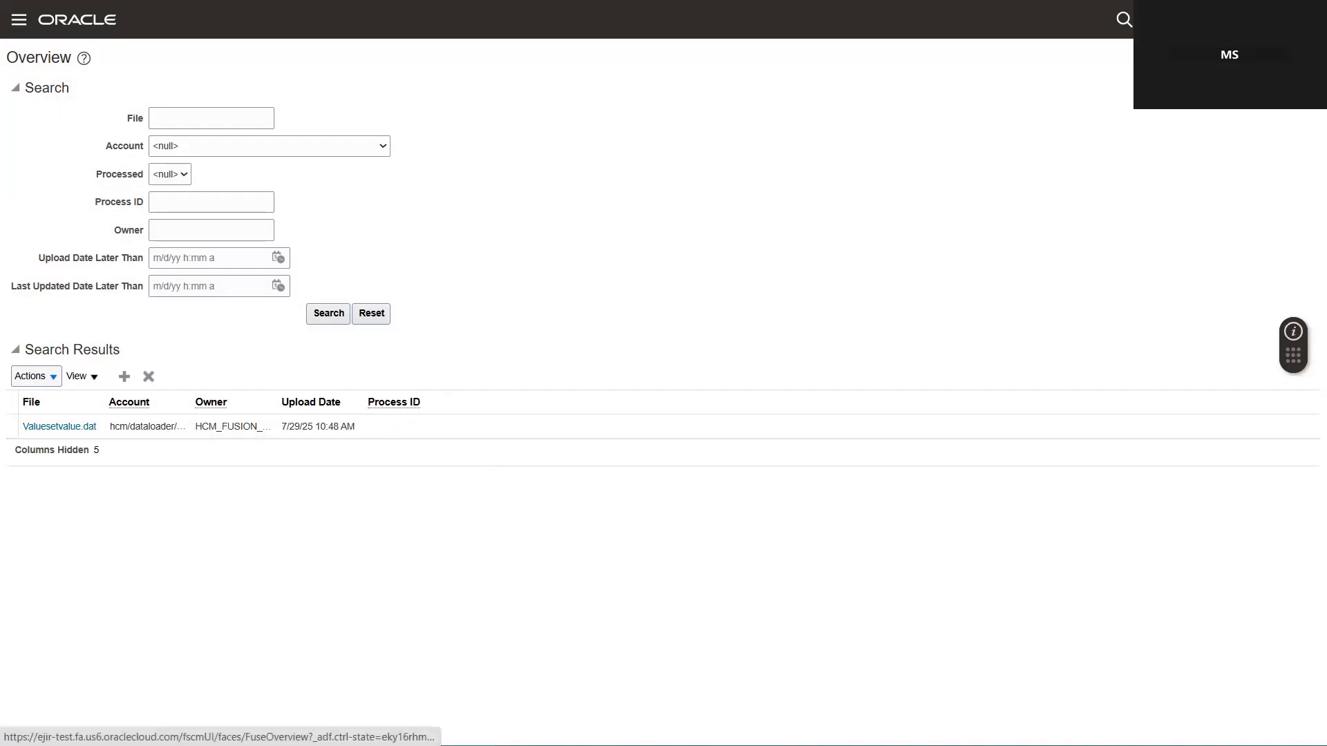
Step: Go to Setup and Maintenance and open the search page for setup tasks
left_click(1299, 20)
left_click(1049, 259)
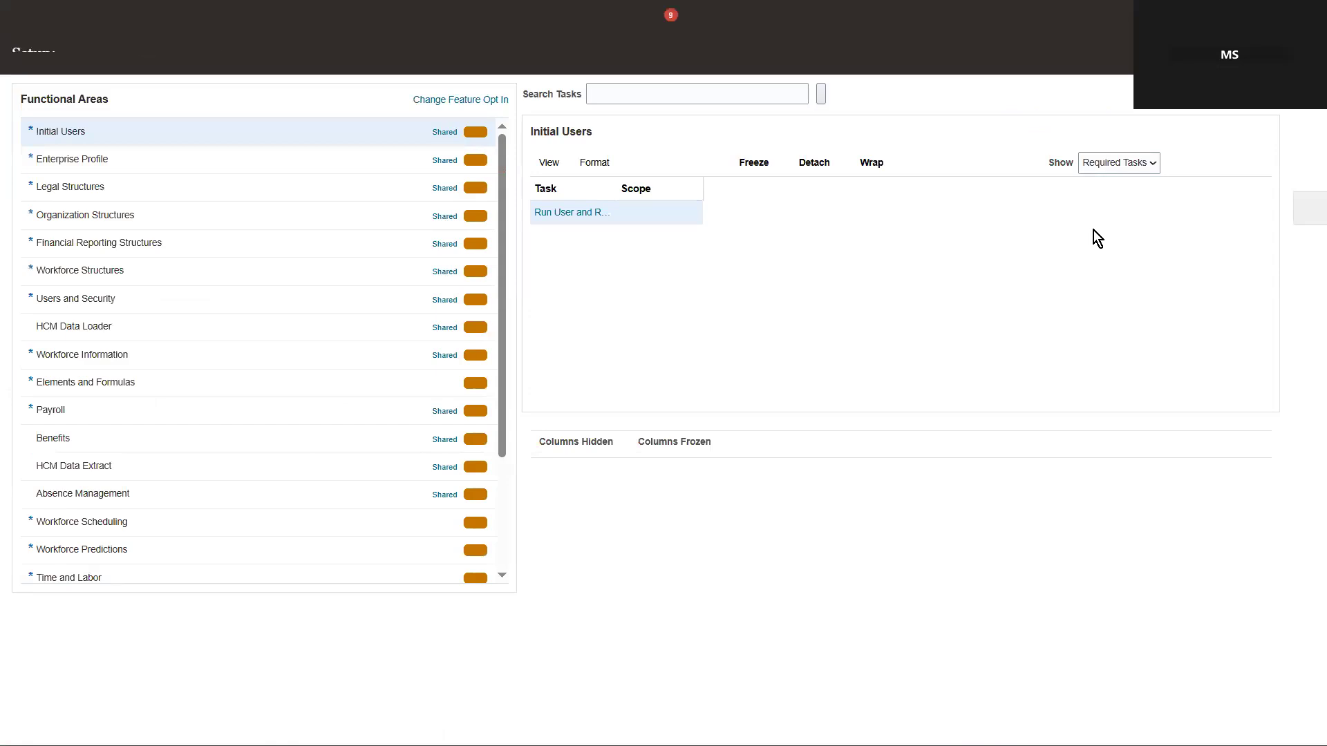
left_click(1308, 233)
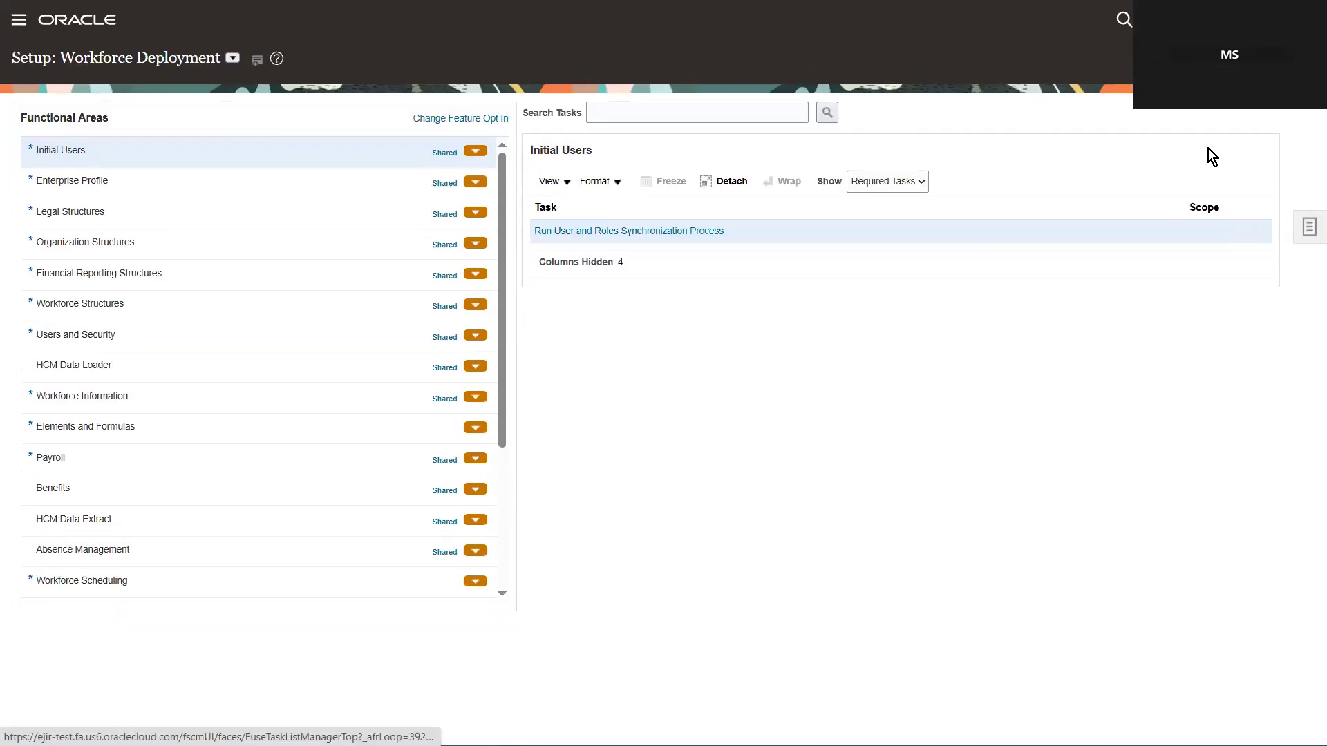
left_click(1144, 233)
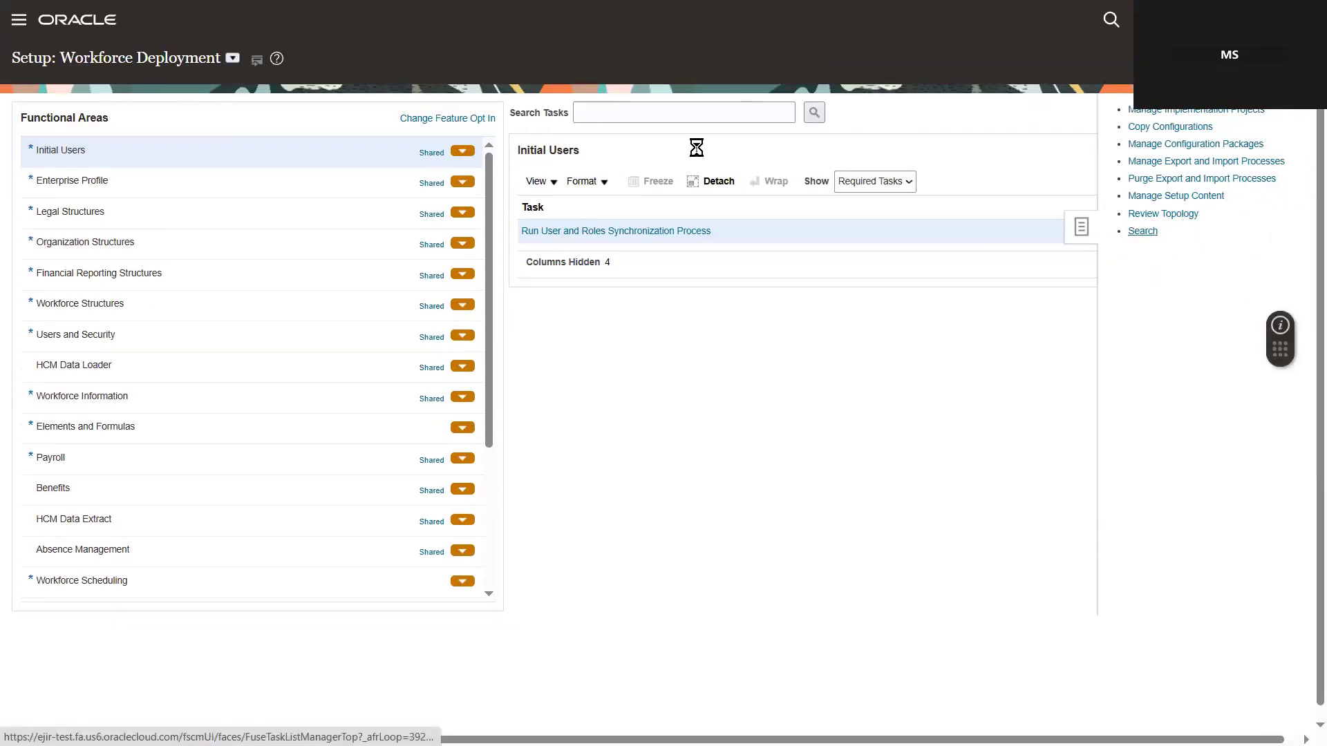
Step: Search the setup tasks for "manage value" and open the Manage Value Sets task
left_click(314, 114)
type("mana")
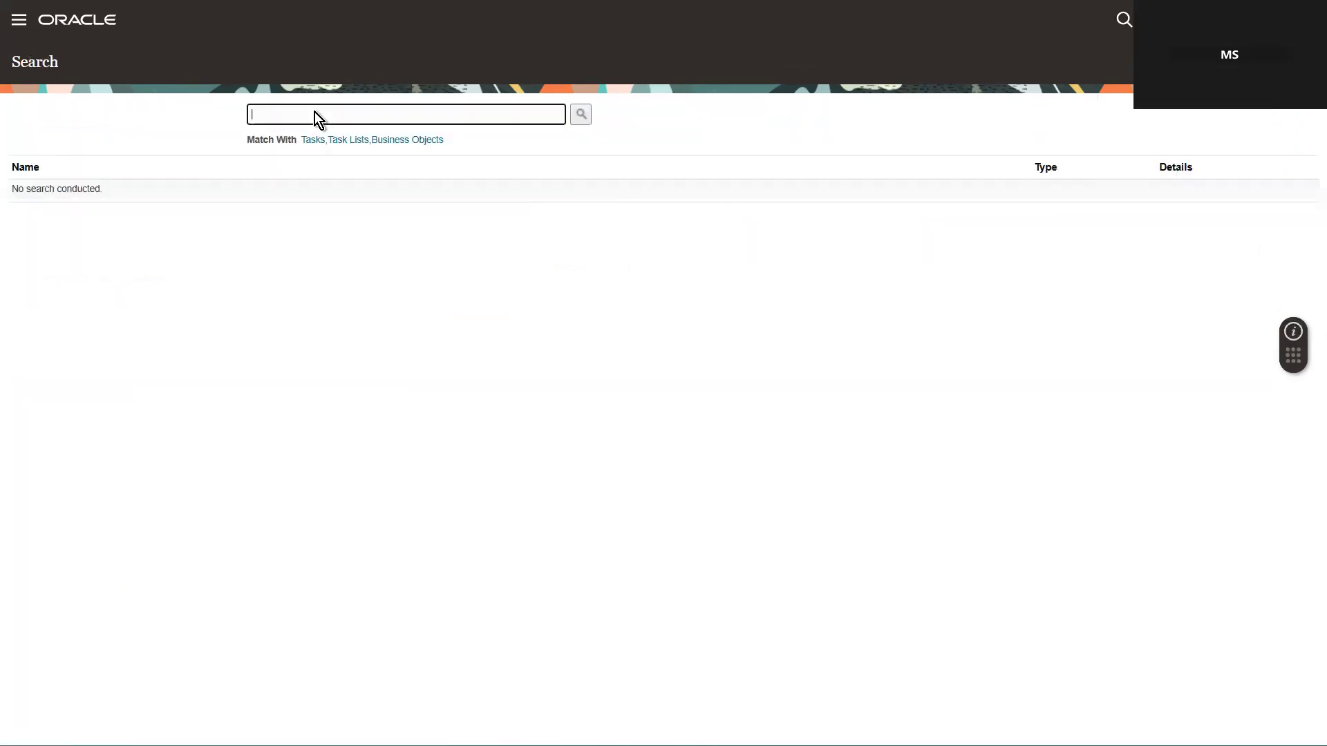
type("ge value")
key("Return")
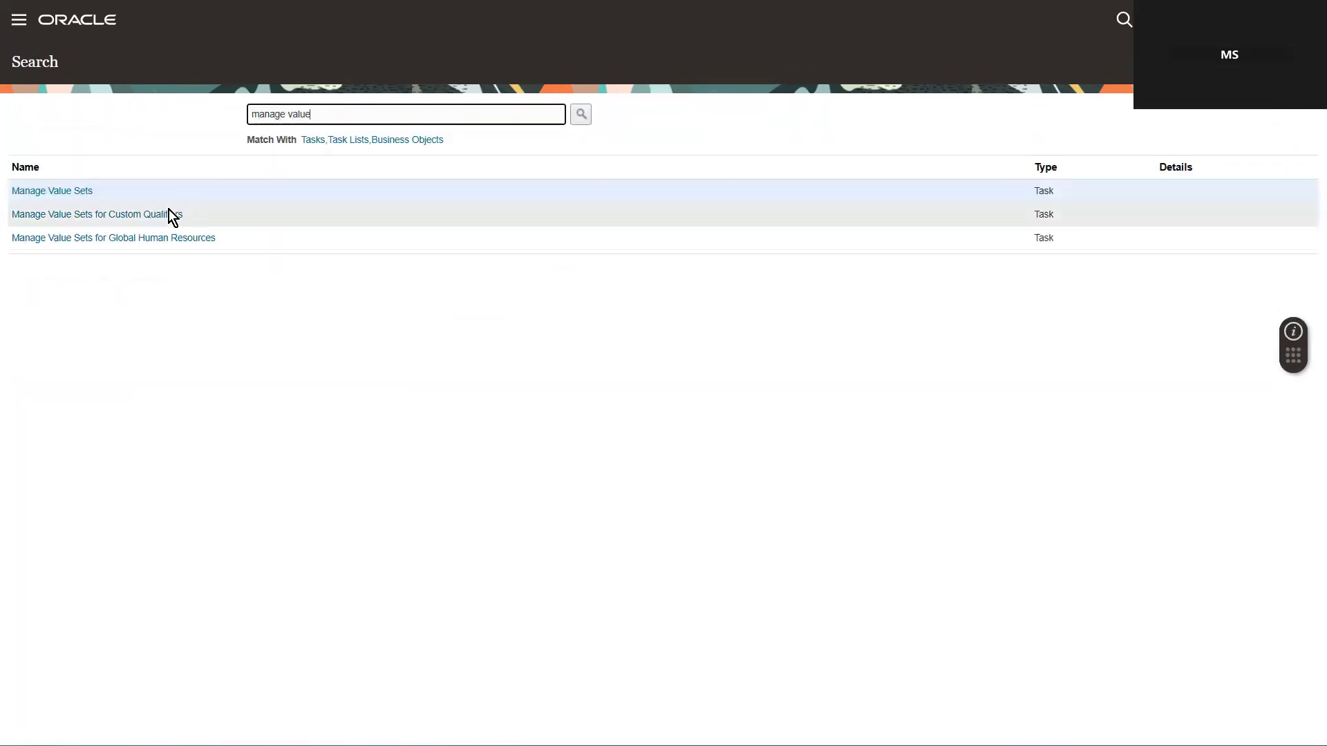
left_click(51, 190)
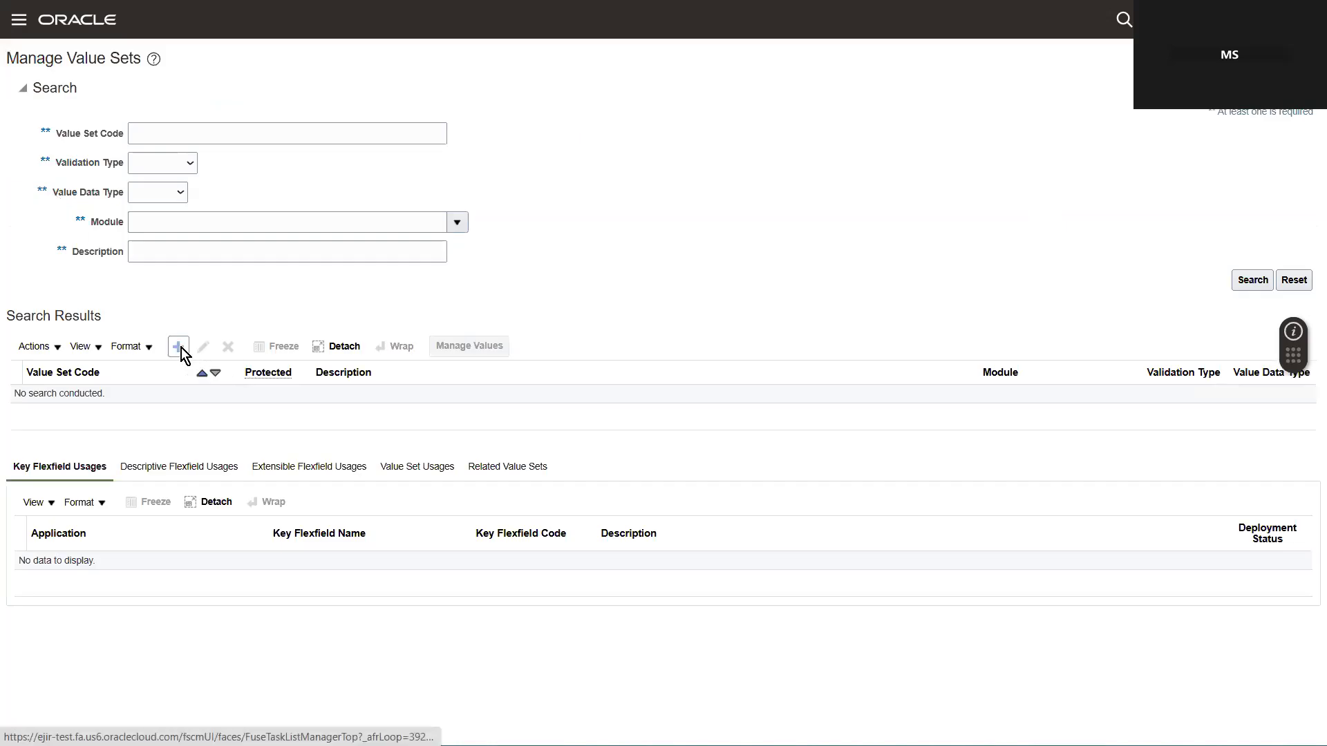
Step: Start a value set import and enter Valuesetvalues as its file name
left_click(61, 346)
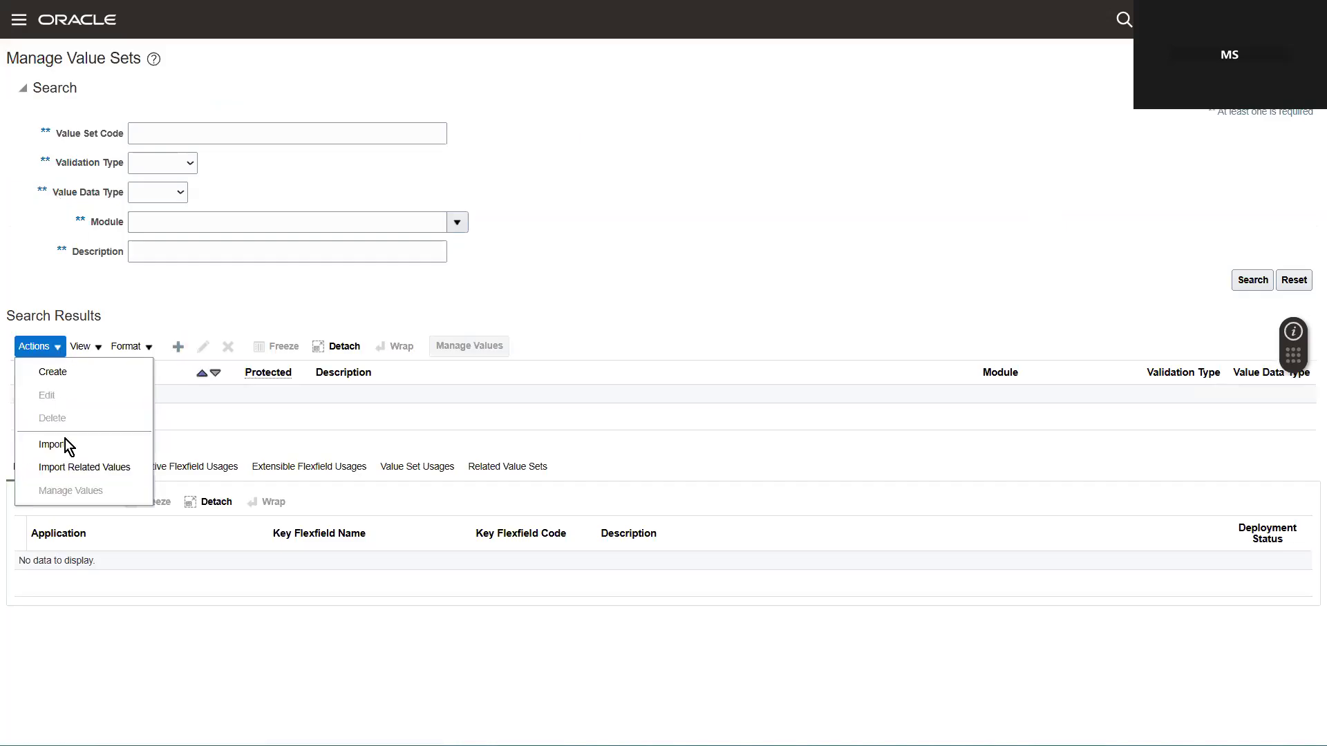
left_click(54, 444)
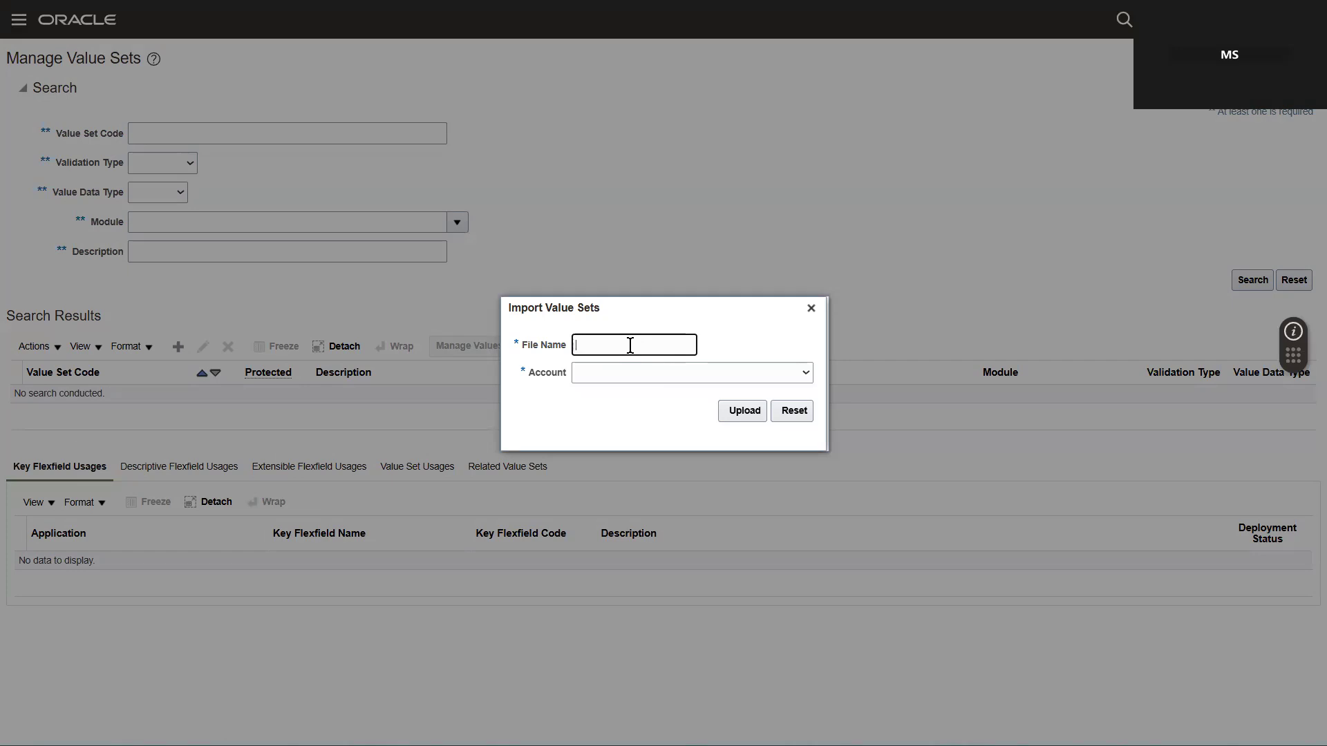
type("Valuesetvalues")
Step: Set the import account to hcm/dataloader/import, try to upload the value set file, and reset the import form
left_click(621, 375)
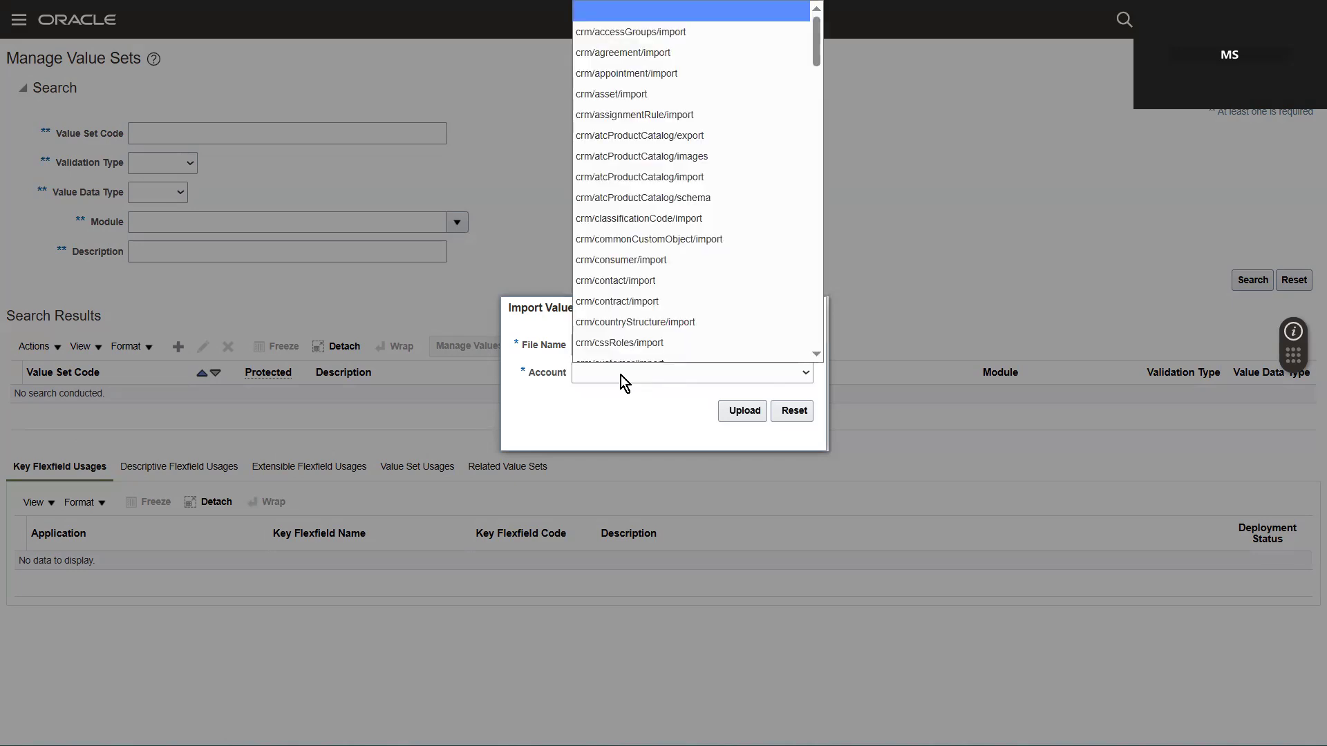
key("h")
key("Down")
key("Down")
key("Down")
key("Down")
key("Down")
key("Down")
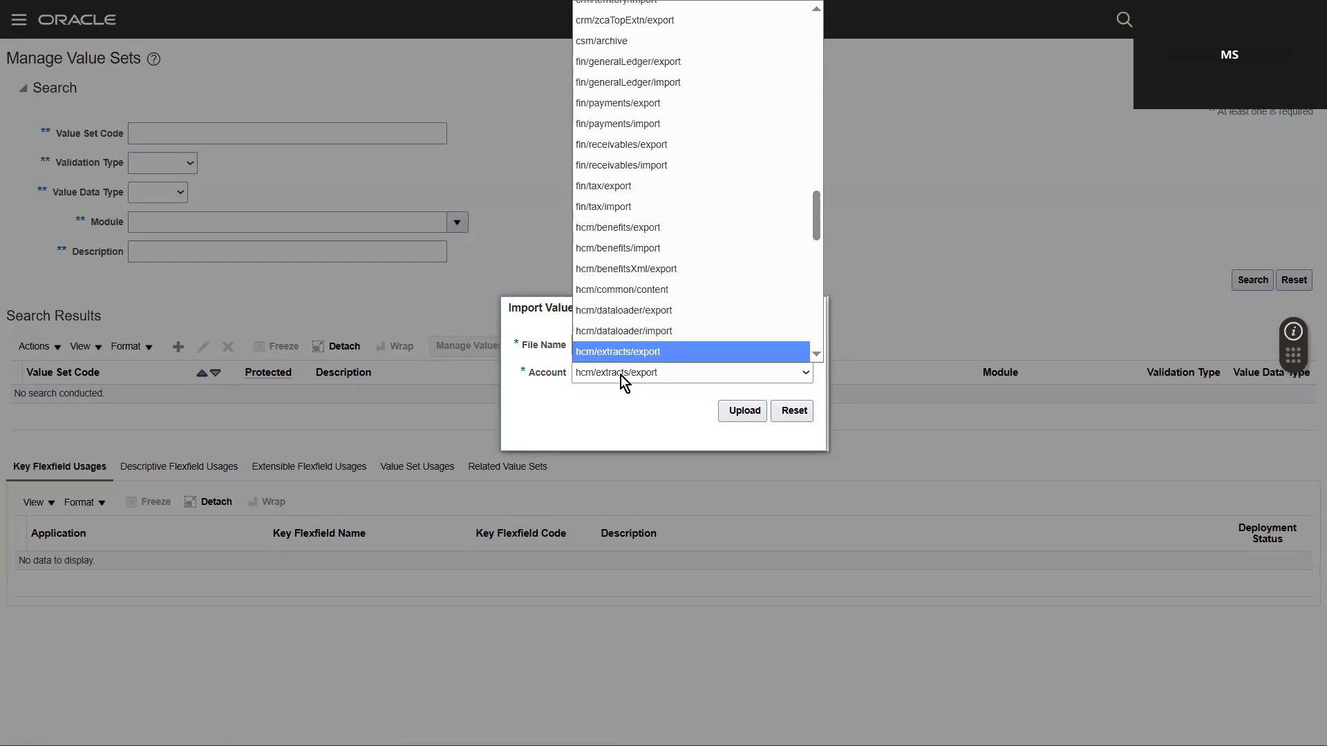
key("Up")
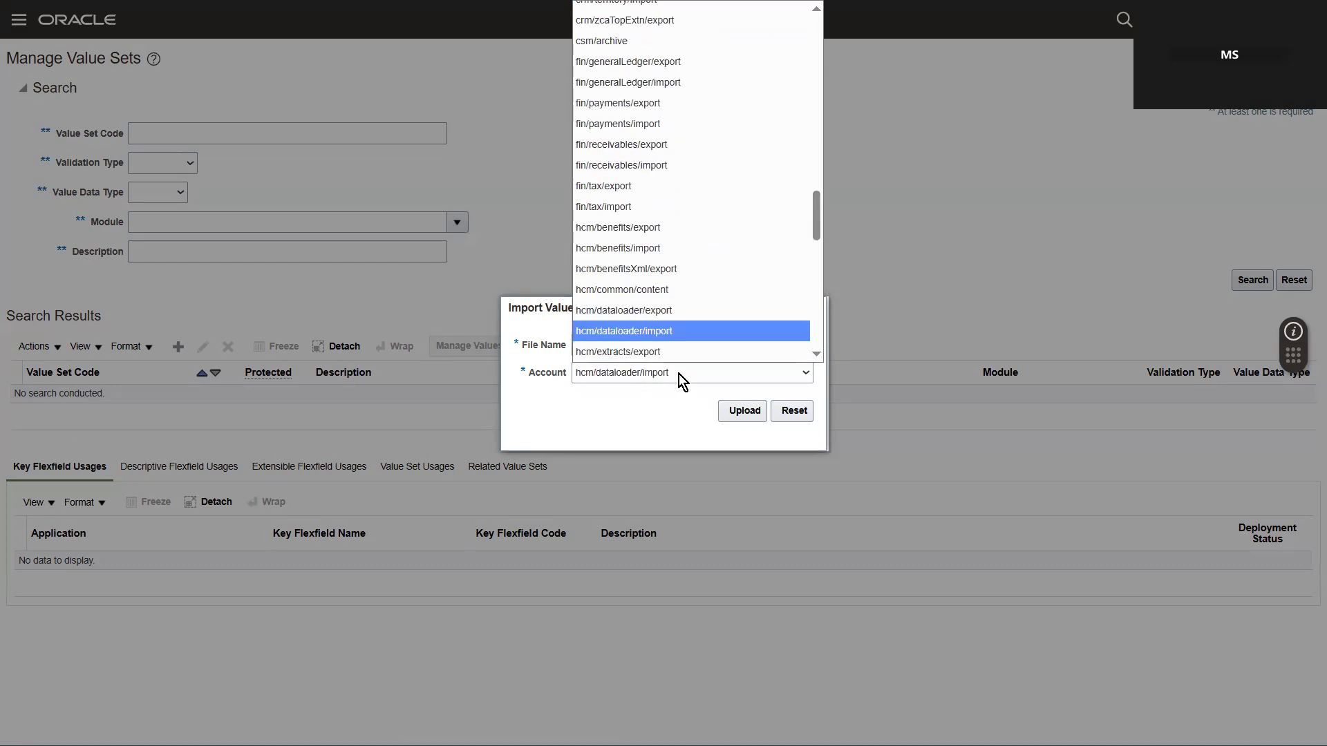
left_click(732, 412)
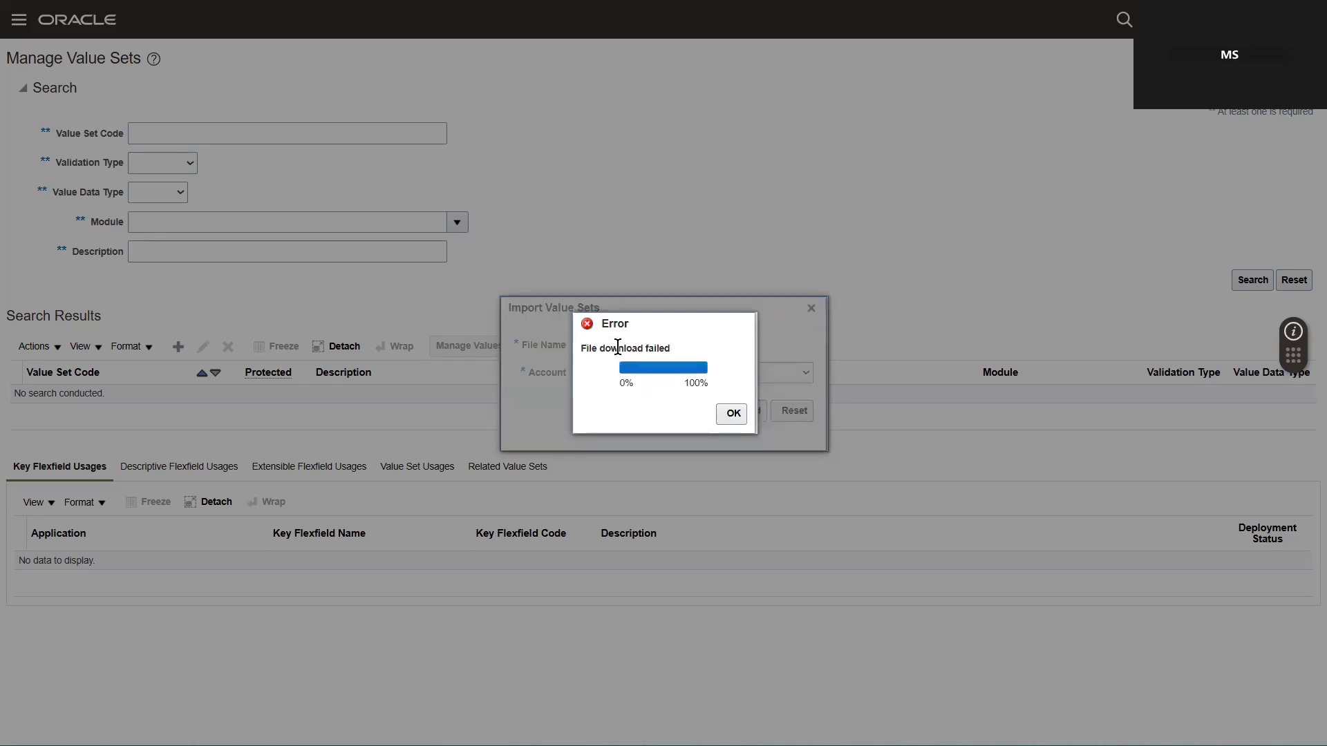
left_click(730, 413)
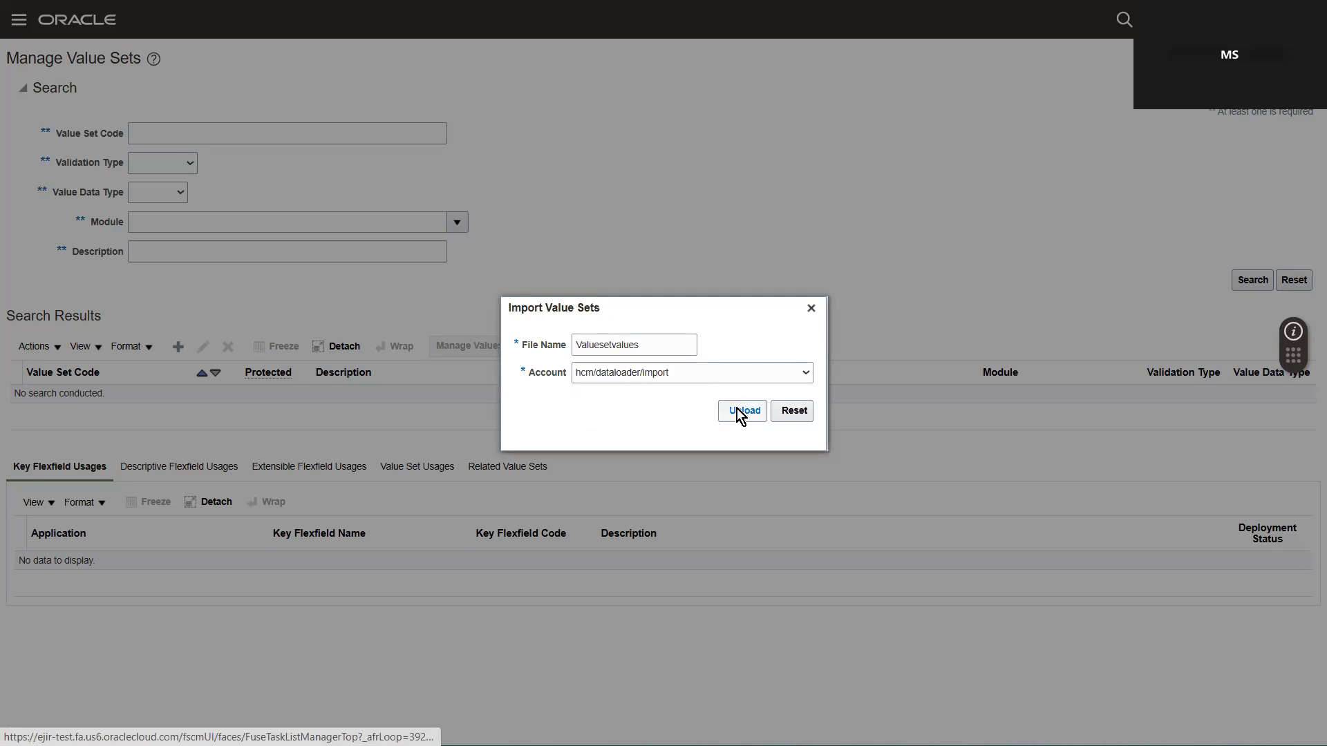
left_click(793, 411)
left_click(633, 350)
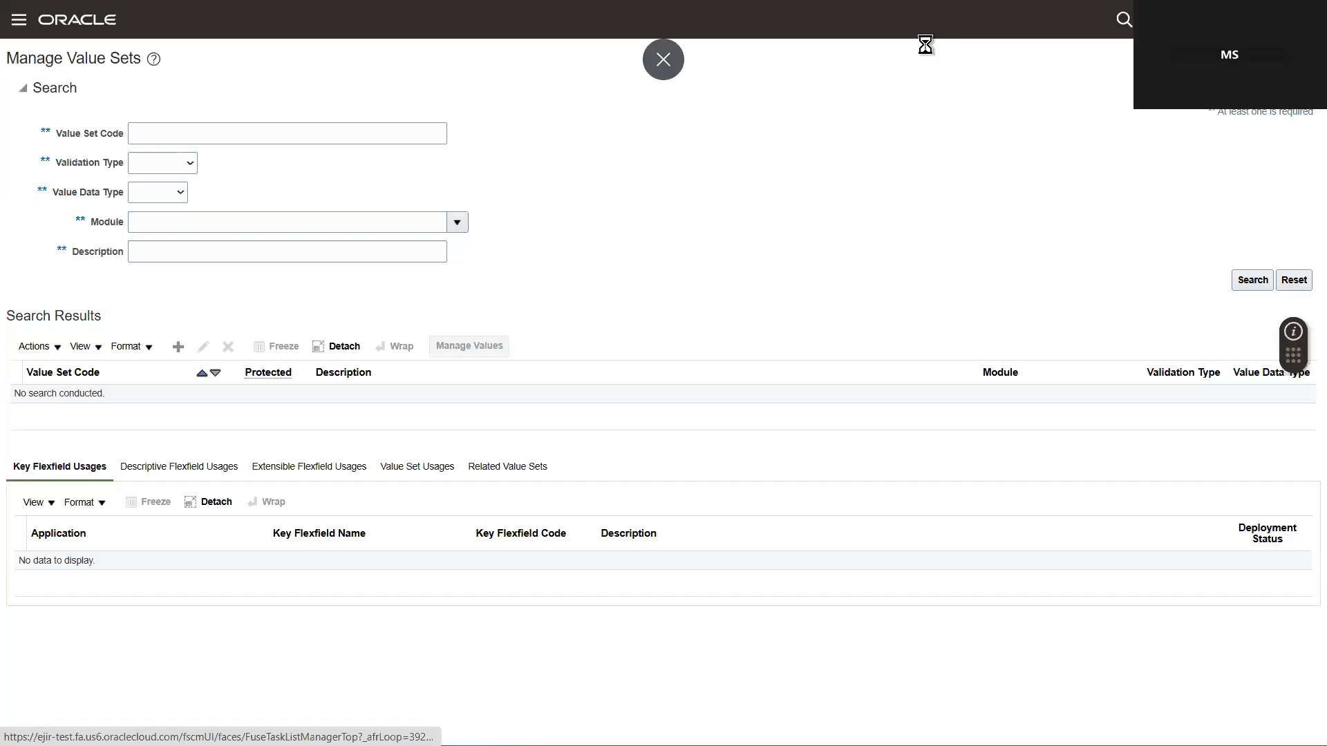
Step: Return to File Import and Export in the Tools group and start a new upload with Valuesetvalue.dat from the Desktop
left_click(15, 21)
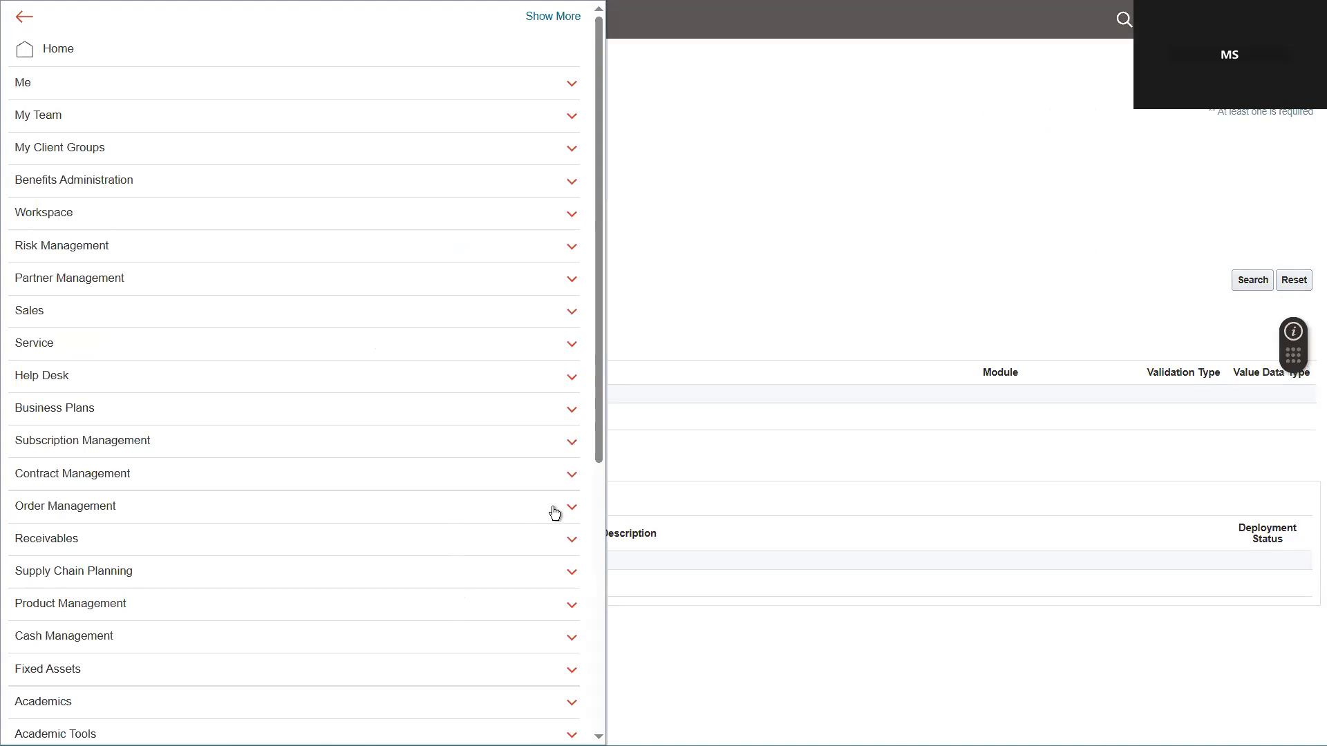
left_click_drag(602, 449, 616, 713)
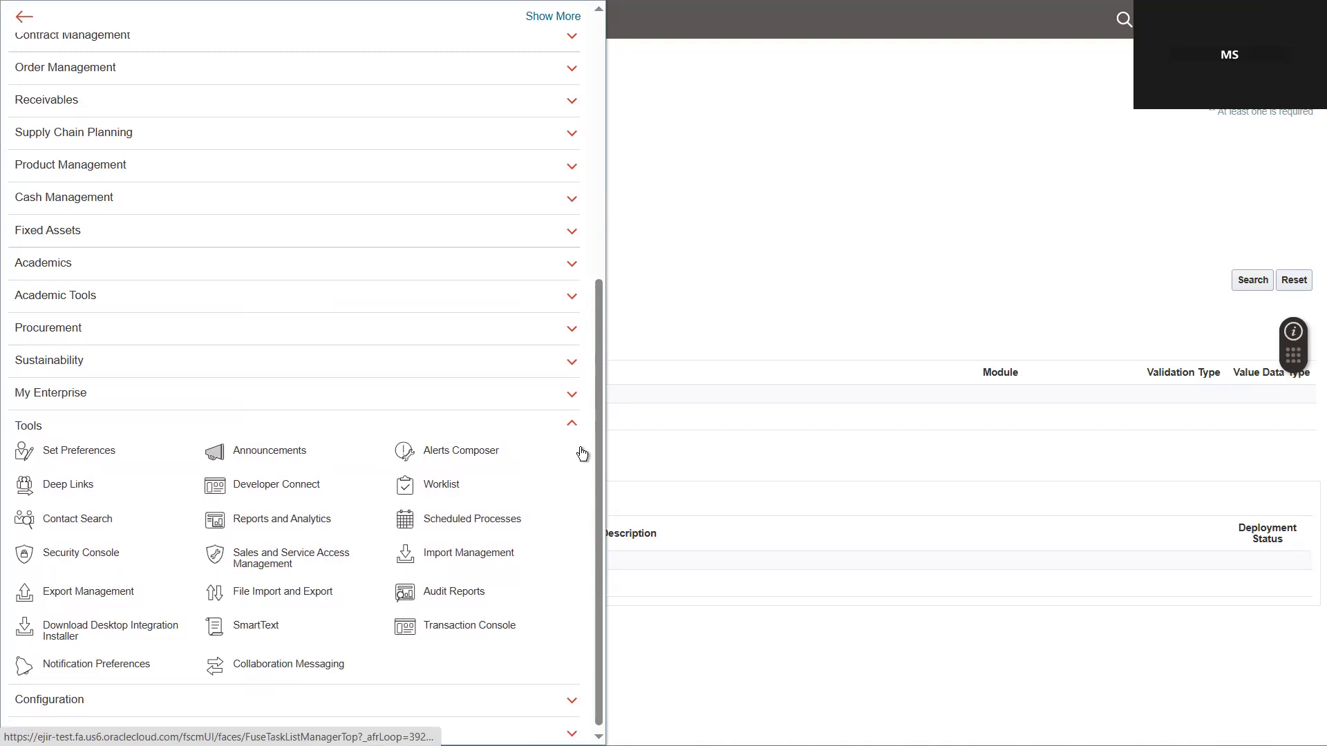
left_click(127, 377)
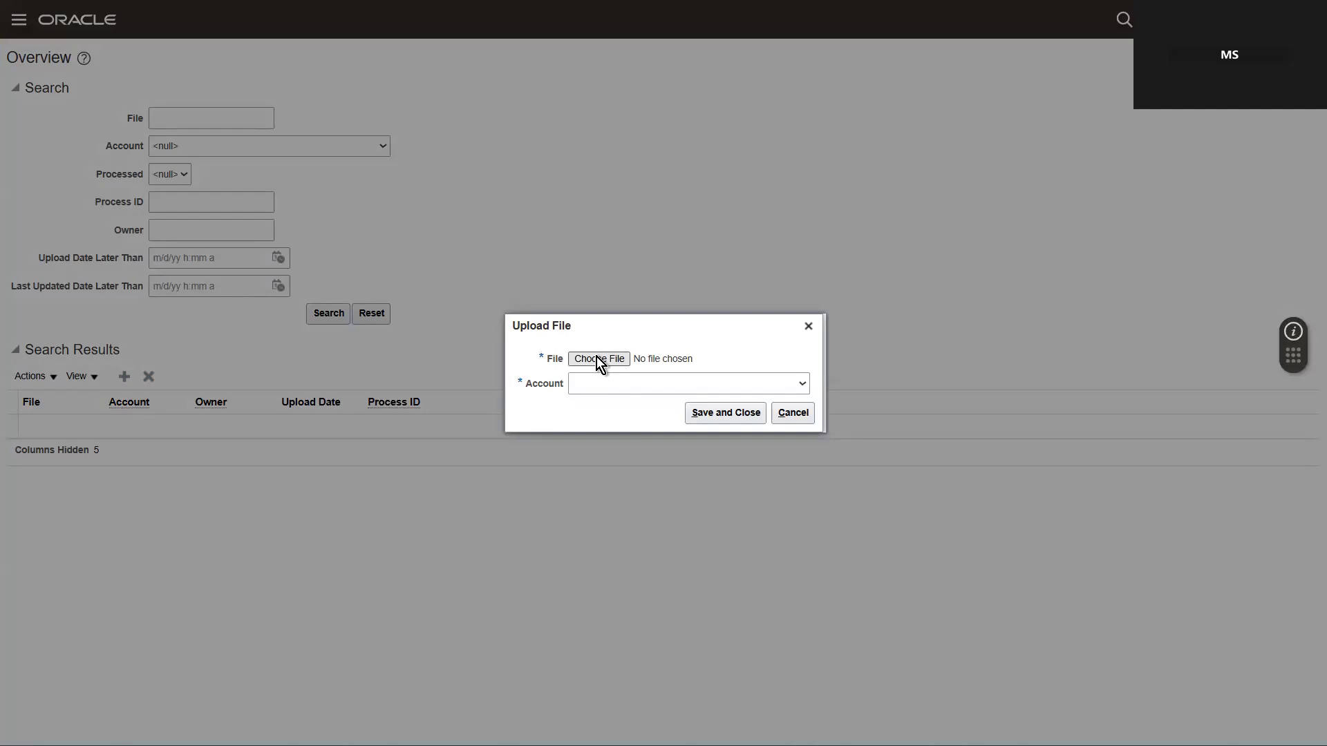
left_click(596, 358)
left_click(517, 408)
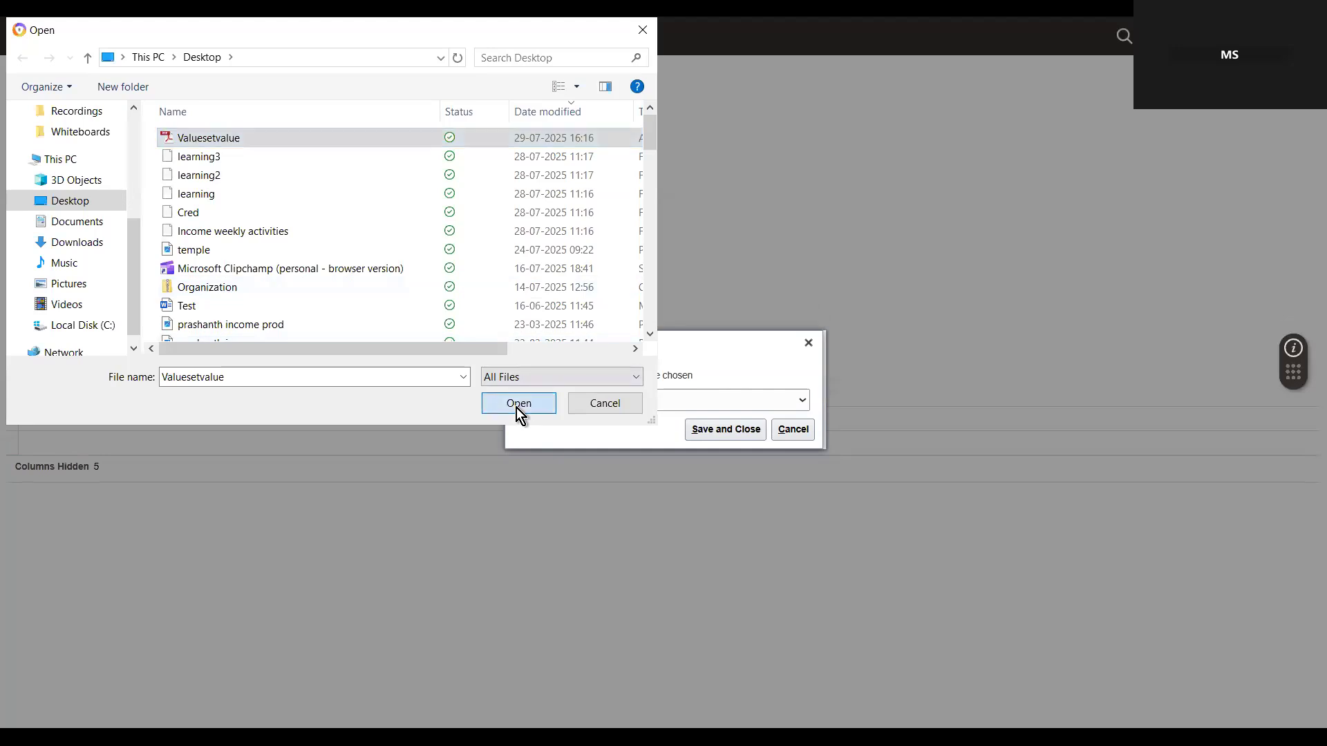
Step: Set the account of the new upload to hcm/dataloader/import and save the upload
left_click(633, 402)
key("h")
key("i")
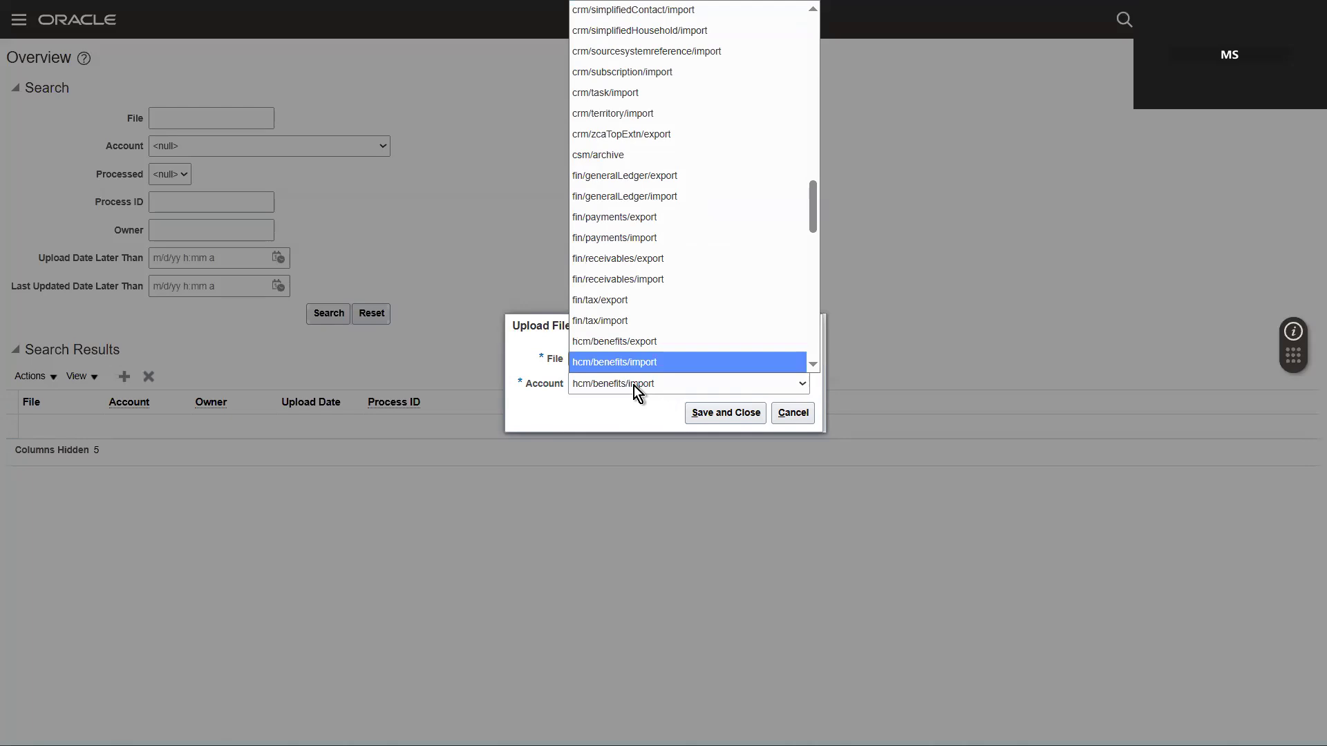
key("Down")
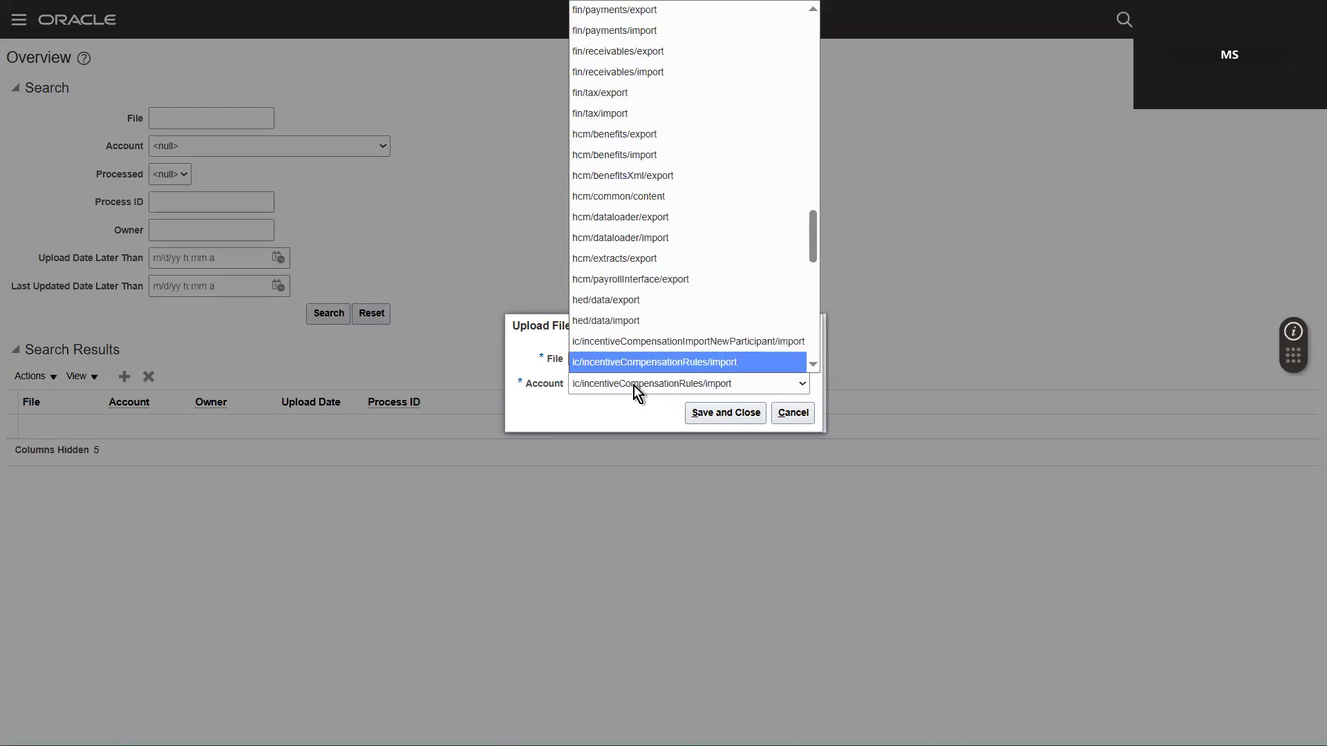
key("Up")
key("Up")
key("Up")
key("Up")
key("Up")
key("Up")
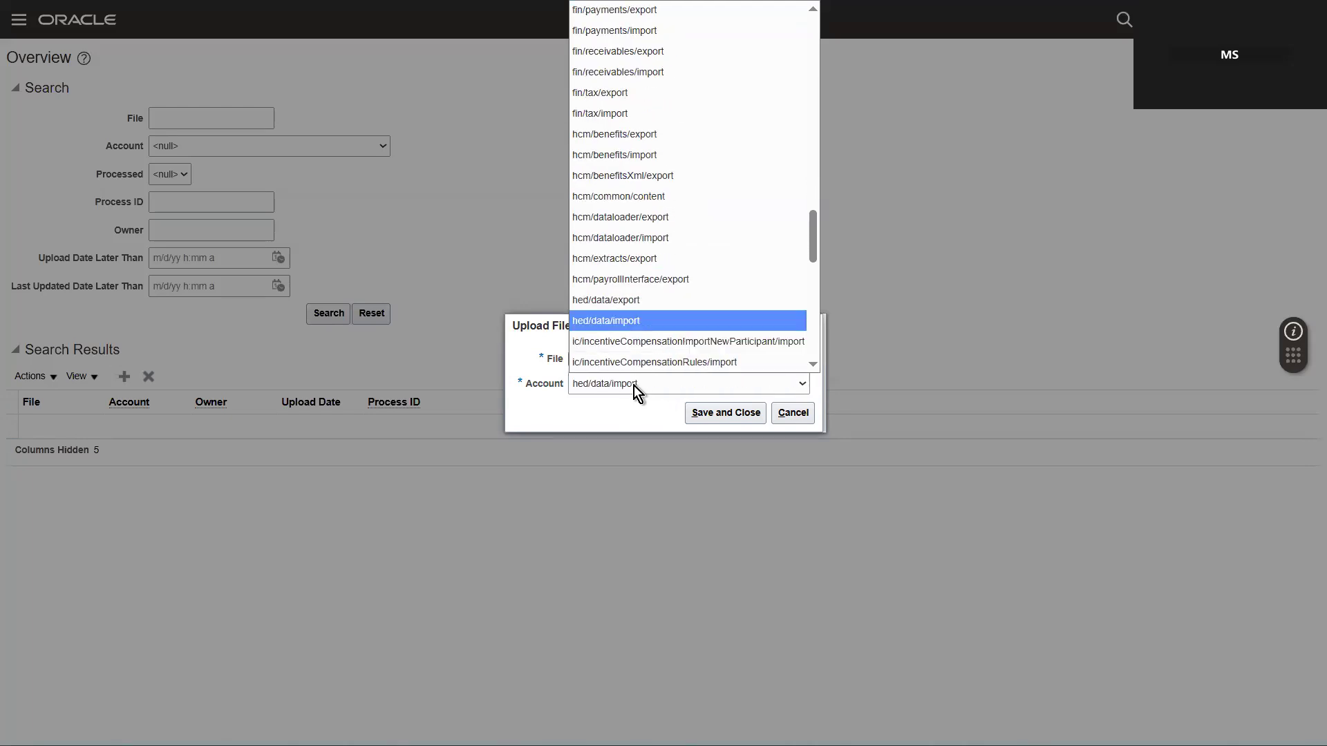
key("Return")
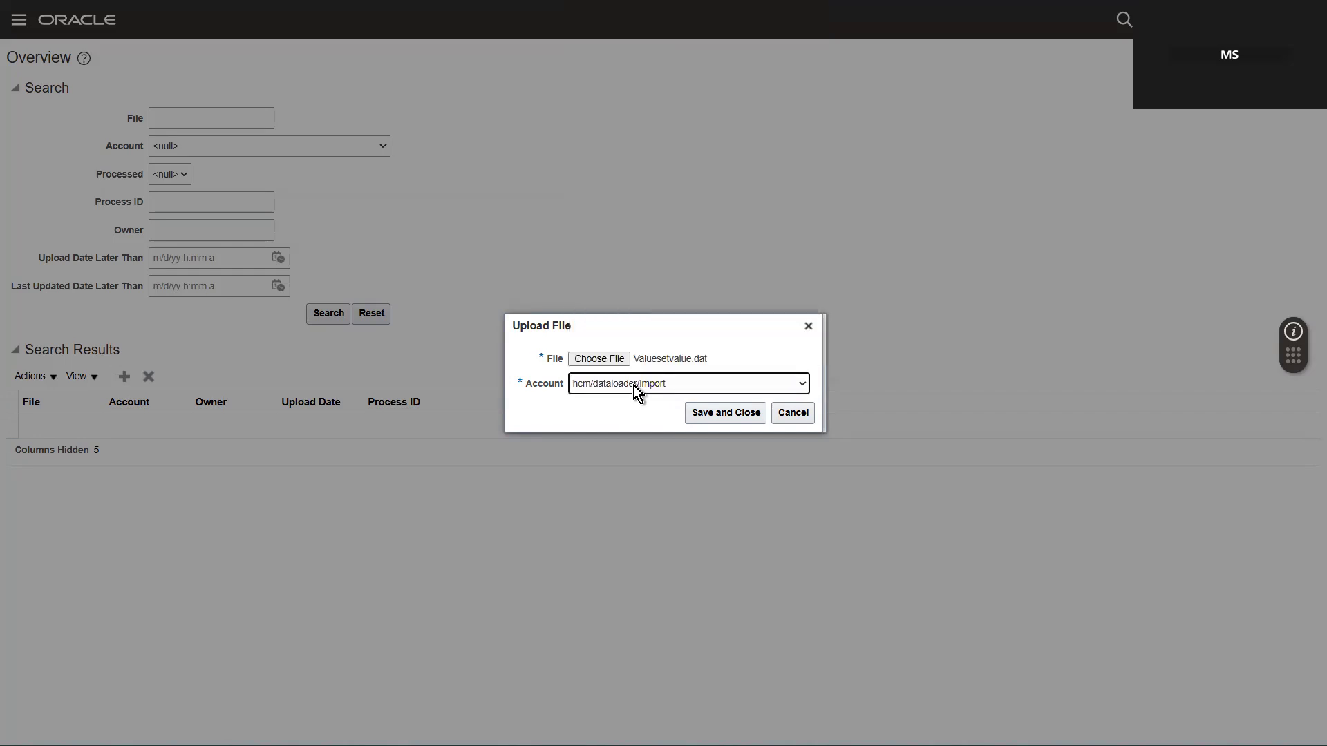
left_click(739, 413)
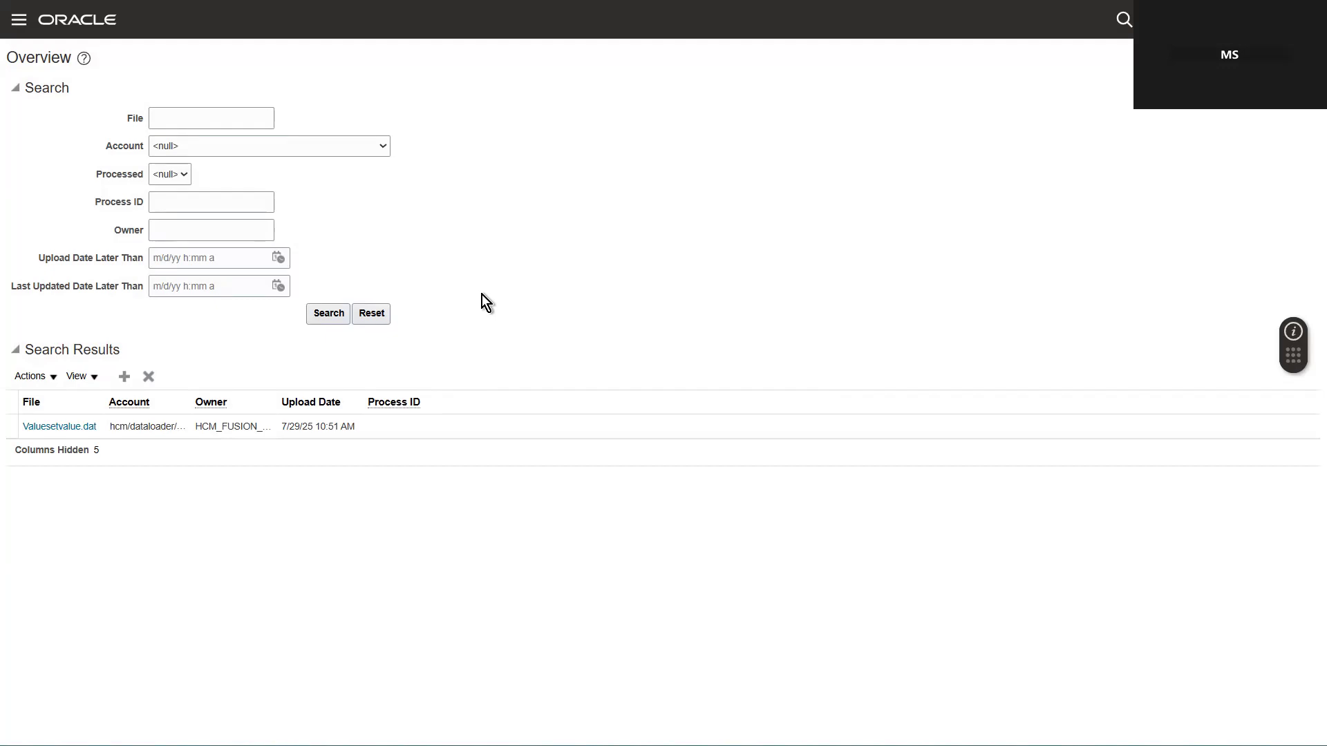
Step: Fill the File search criterion with Valuesetvalue123 and start another file upload
left_click(44, 383)
left_click(629, 331)
left_click(197, 119)
left_click(193, 145)
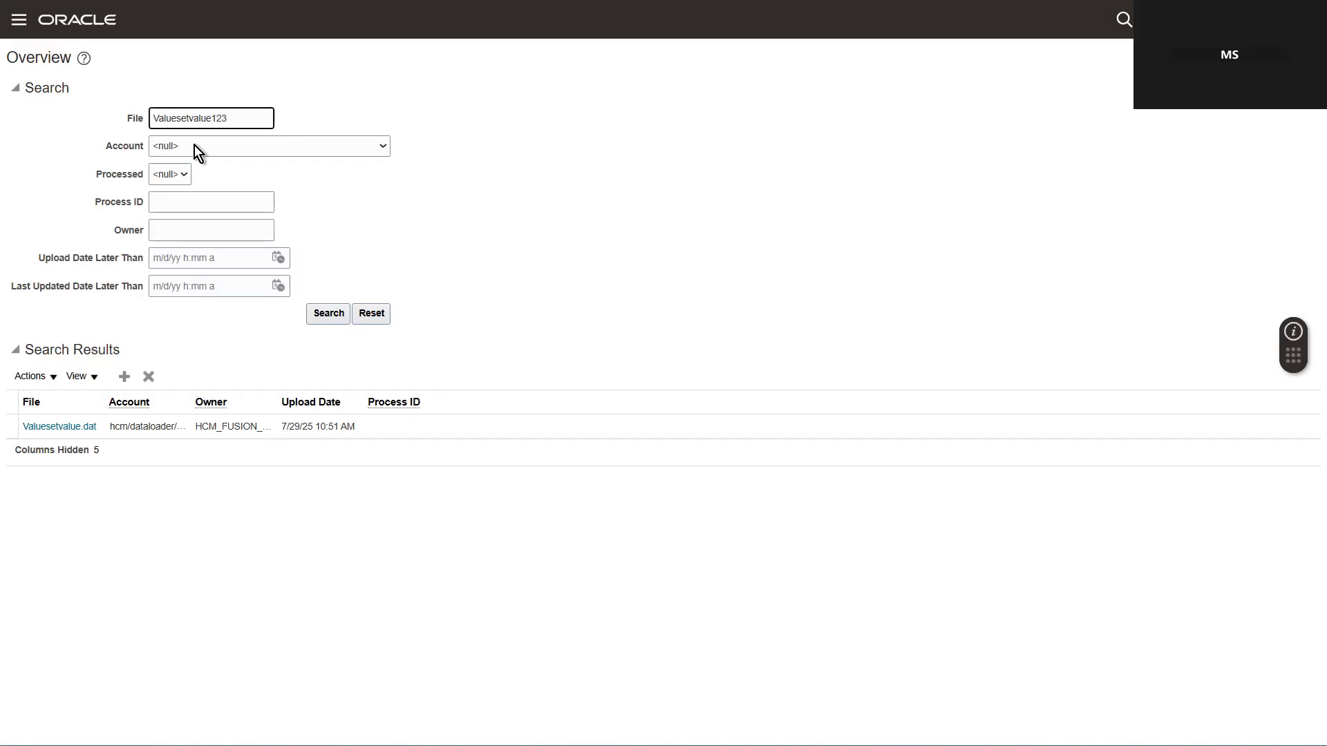
left_click(119, 379)
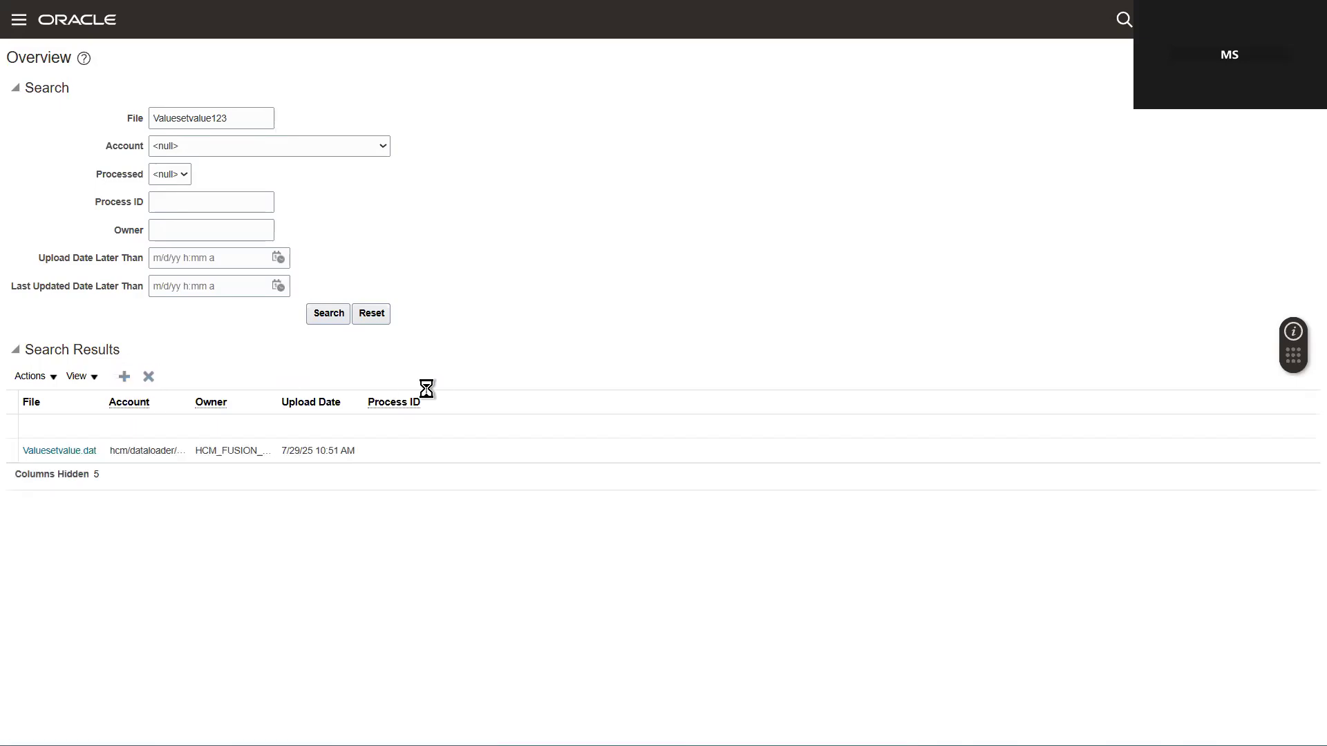